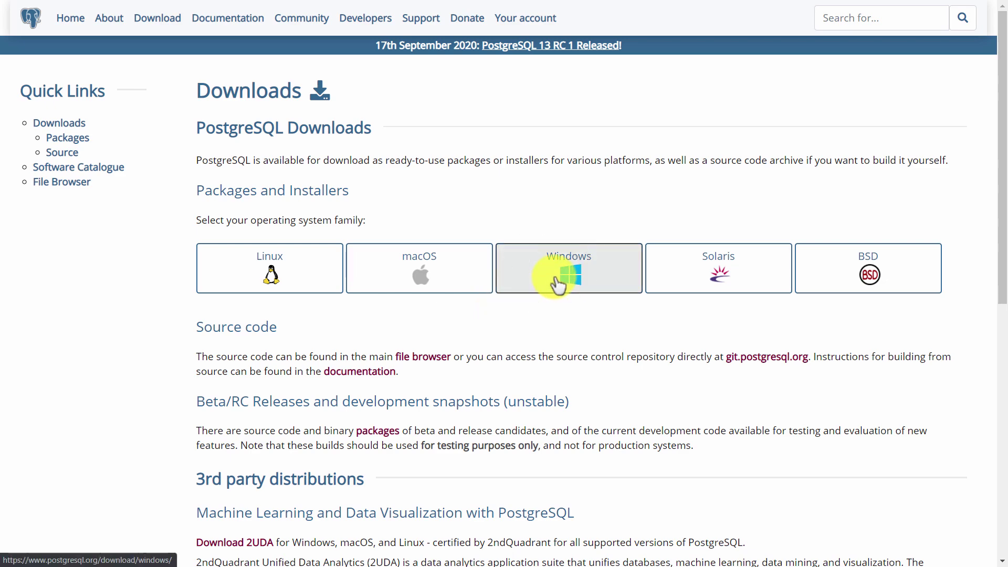
Step: Download the PostgreSQL 12.4 Windows x86-64 installer from the EDB page and keep it
{"action": "left_click", "coordinate": [557, 285]}
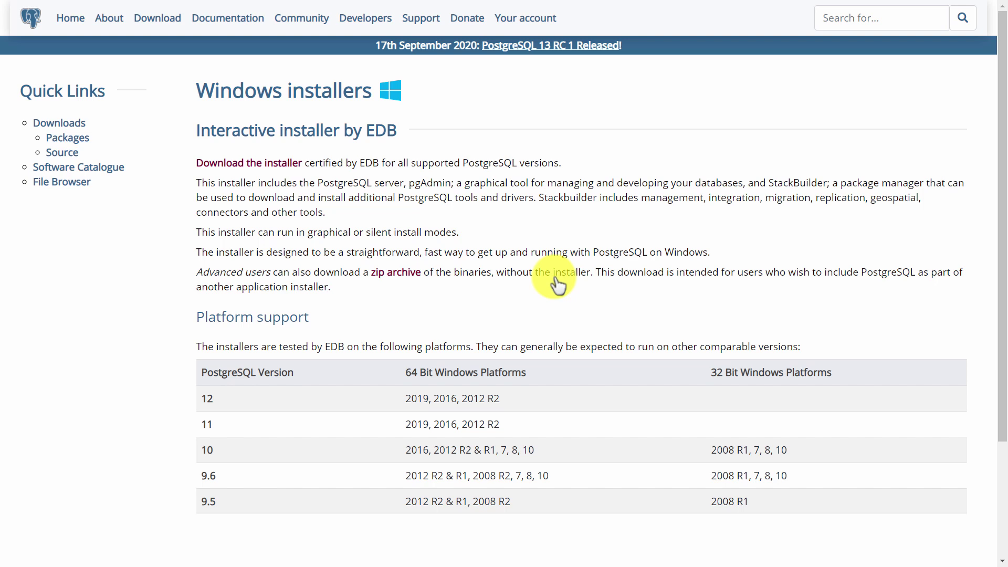
{"action": "left_click", "coordinate": [284, 168]}
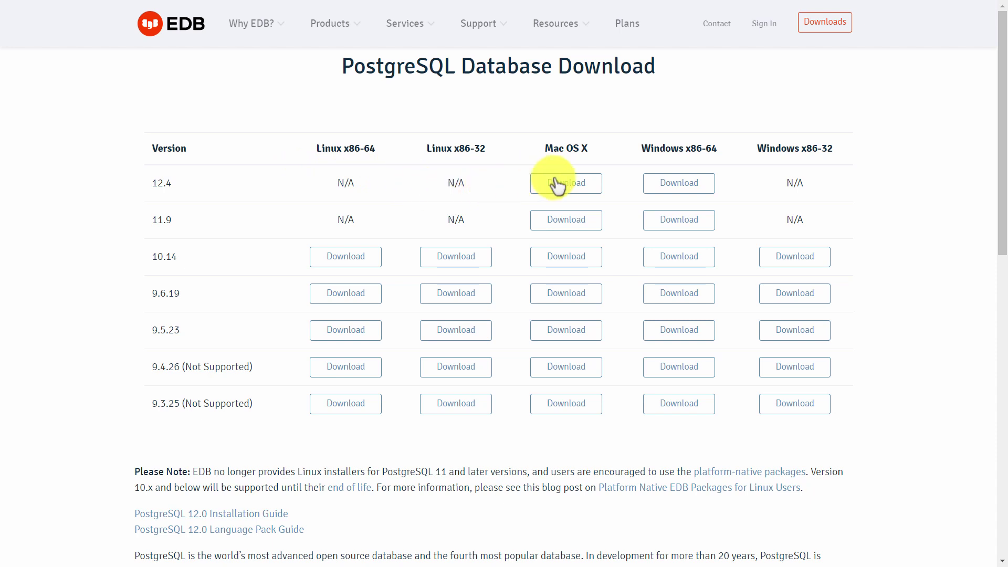
{"action": "left_click", "coordinate": [688, 184]}
{"action": "left_click", "coordinate": [690, 189]}
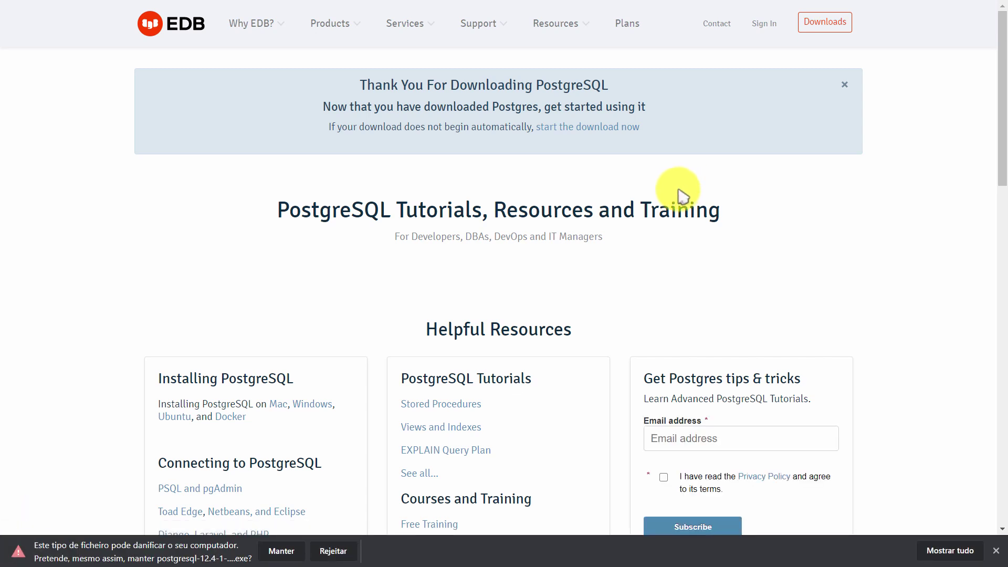
{"action": "left_click", "coordinate": [282, 552]}
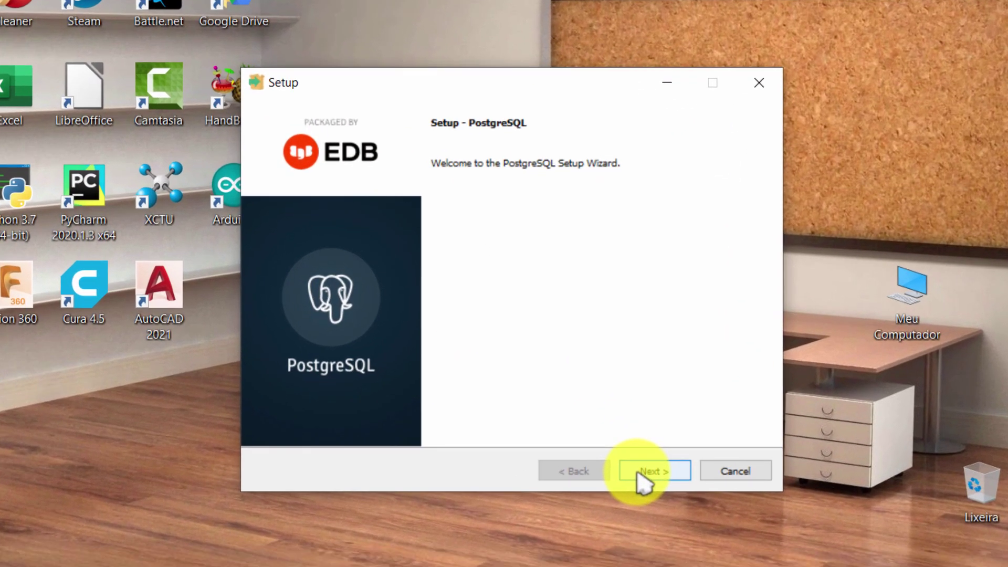
Step: Accept the default installation directory, all four components and the default data directory
{"action": "left_click", "coordinate": [638, 473]}
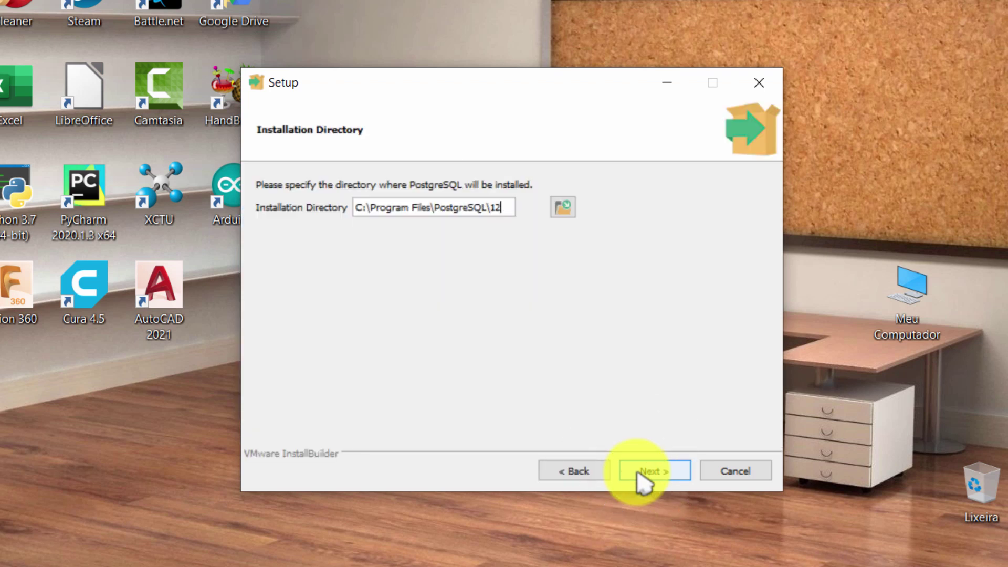
{"action": "left_click", "coordinate": [638, 473]}
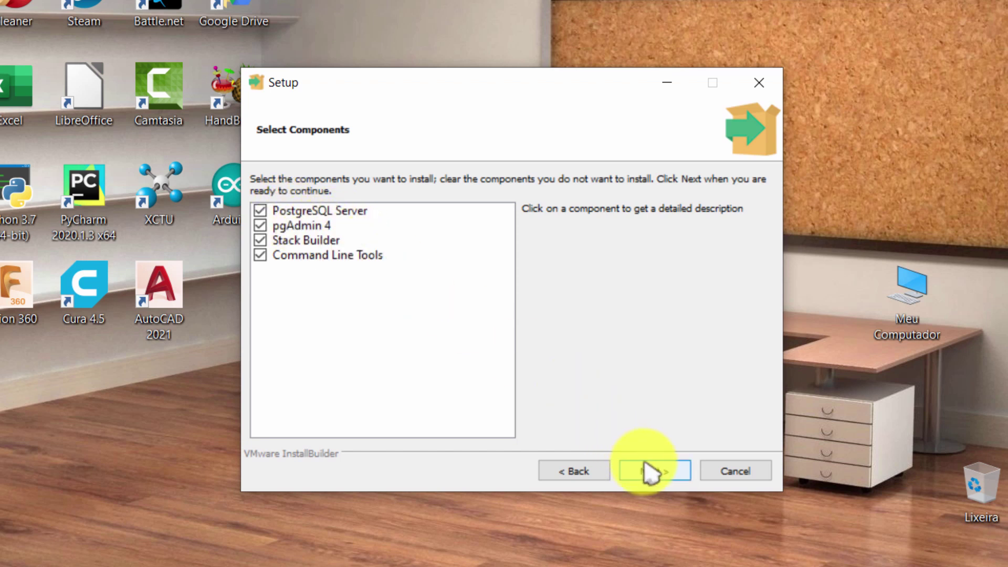
{"action": "left_click", "coordinate": [651, 473]}
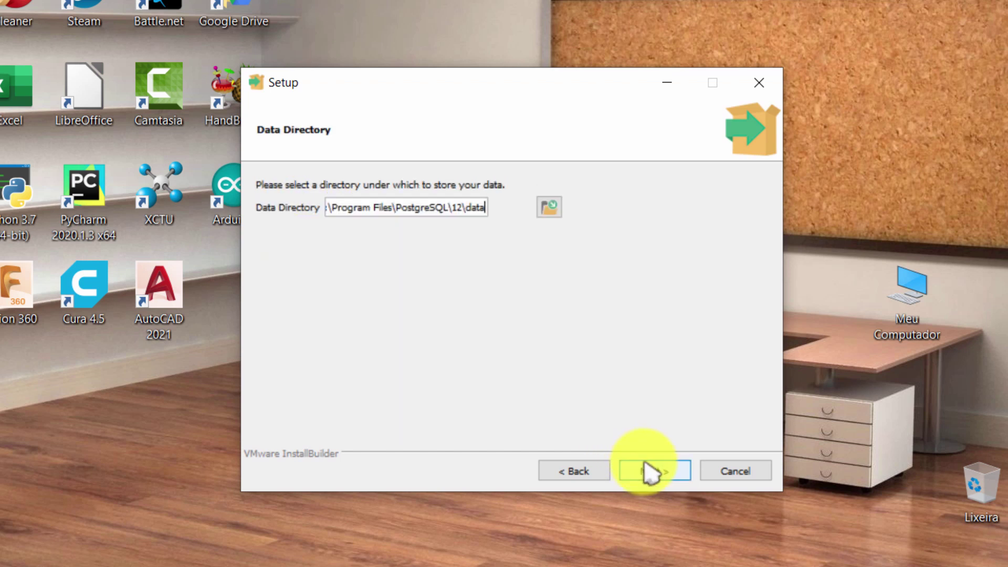
{"action": "left_click", "coordinate": [651, 472]}
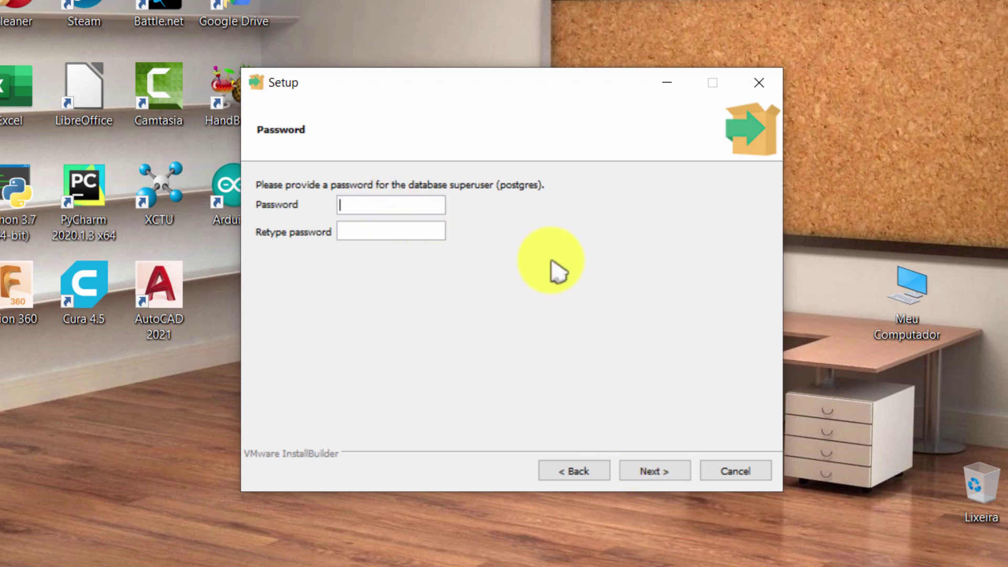
Step: Set and confirm the superuser password, keeping port 5432 and the default locale
{"action": "type", "text": "pdmin"}
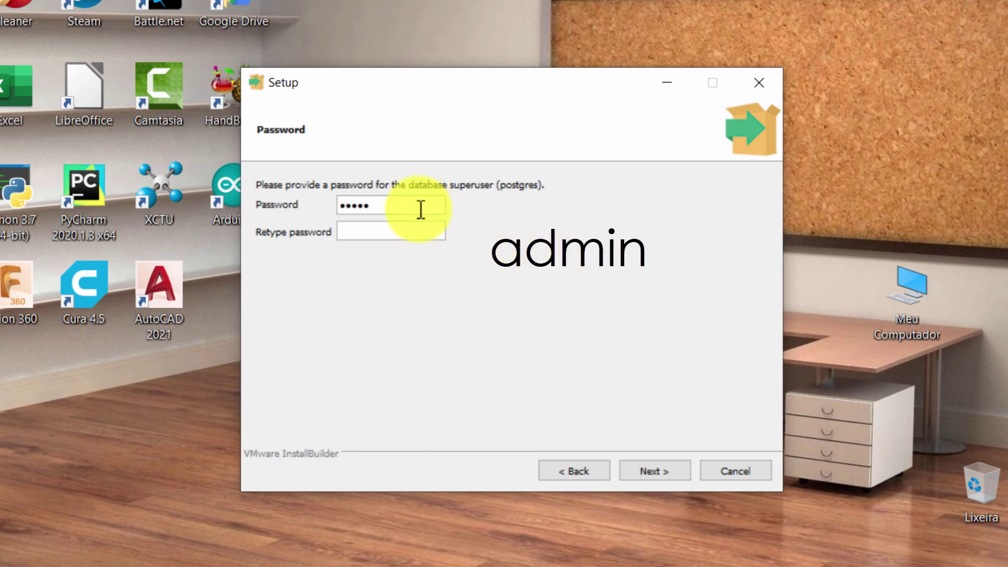
{"action": "left_click", "coordinate": [405, 225]}
{"action": "type", "text": "ad"}
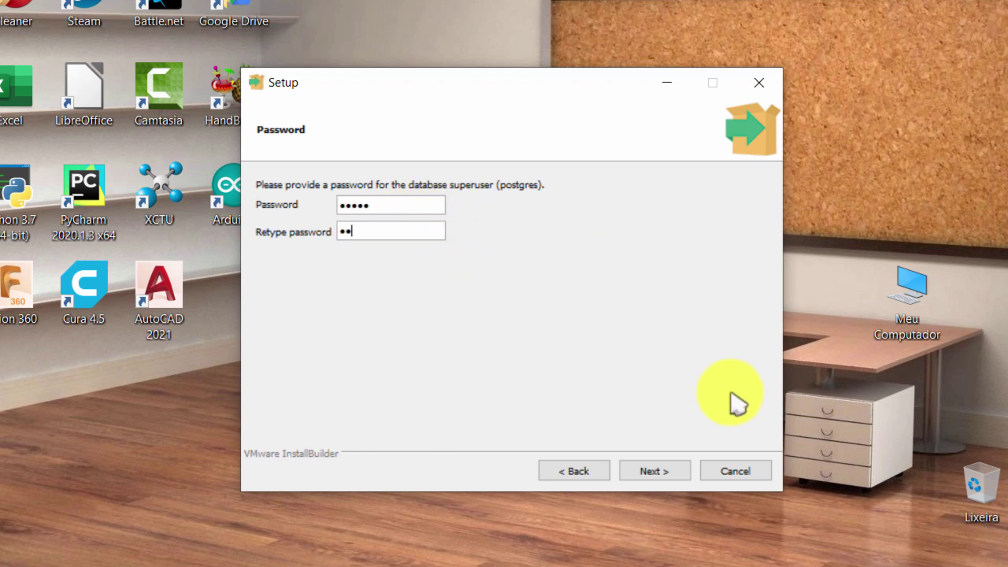
{"action": "type", "text": "min"}
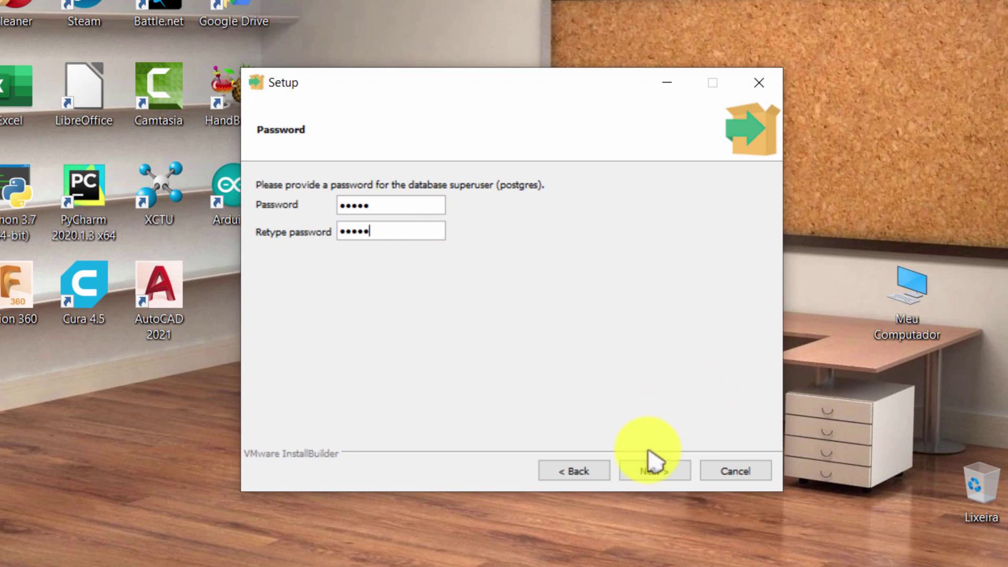
{"action": "left_click", "coordinate": [653, 469]}
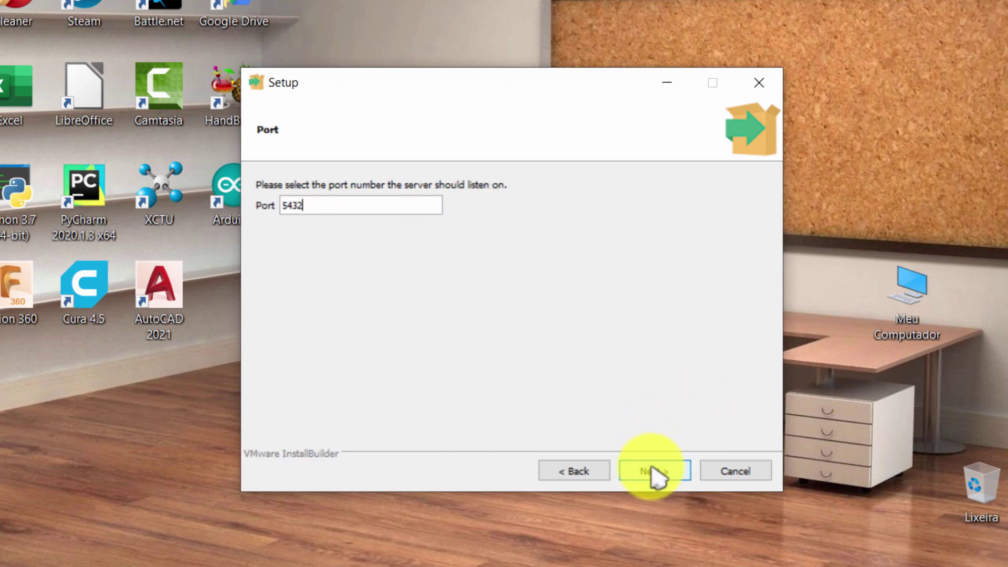
{"action": "left_click", "coordinate": [653, 468]}
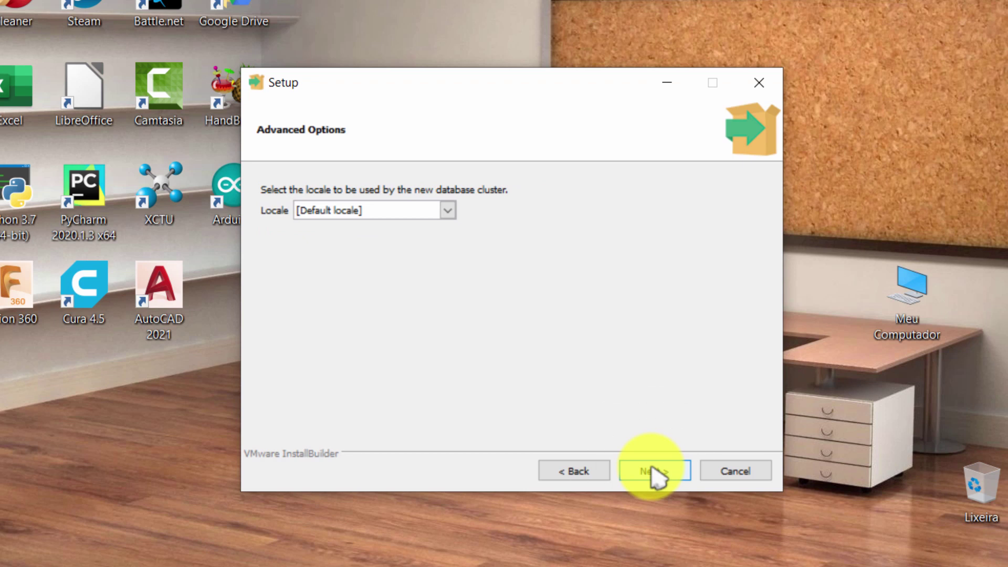
{"action": "left_click", "coordinate": [653, 469]}
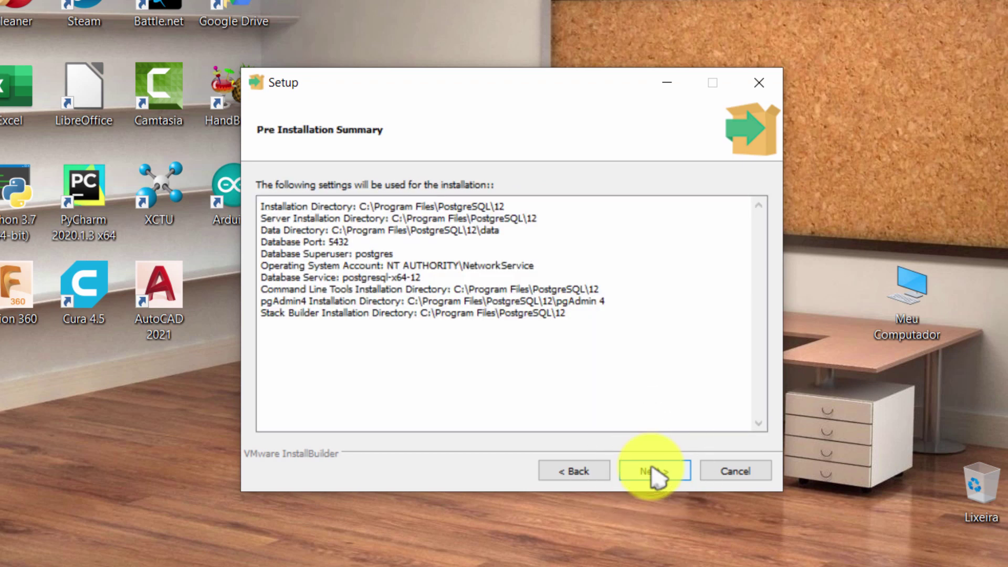
{"action": "left_click", "coordinate": [653, 469]}
Step: Install PostgreSQL and finish the wizard with Launch Stack Builder unchecked
{"action": "left_click", "coordinate": [655, 471]}
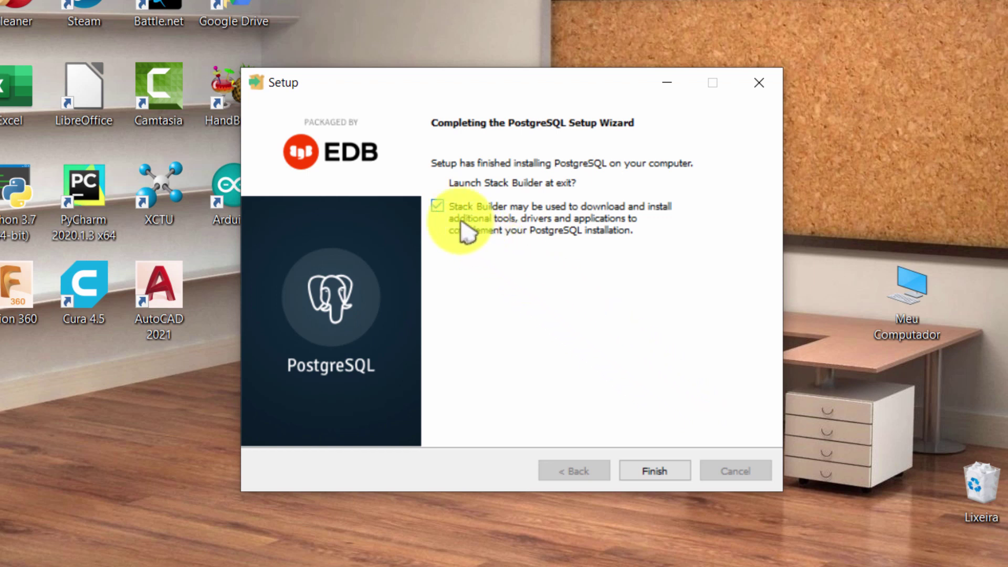
{"action": "left_click", "coordinate": [438, 206]}
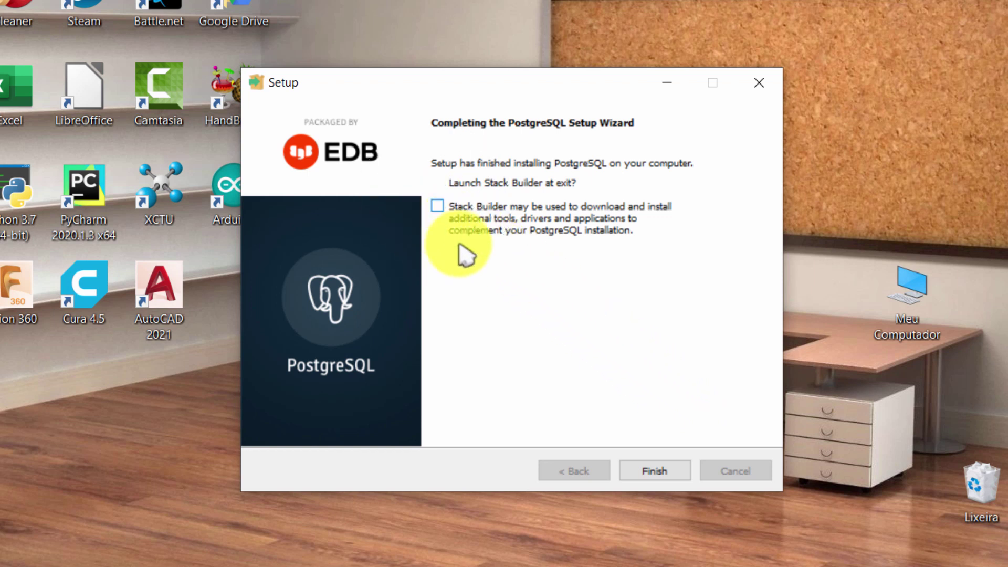
{"action": "left_click", "coordinate": [656, 472]}
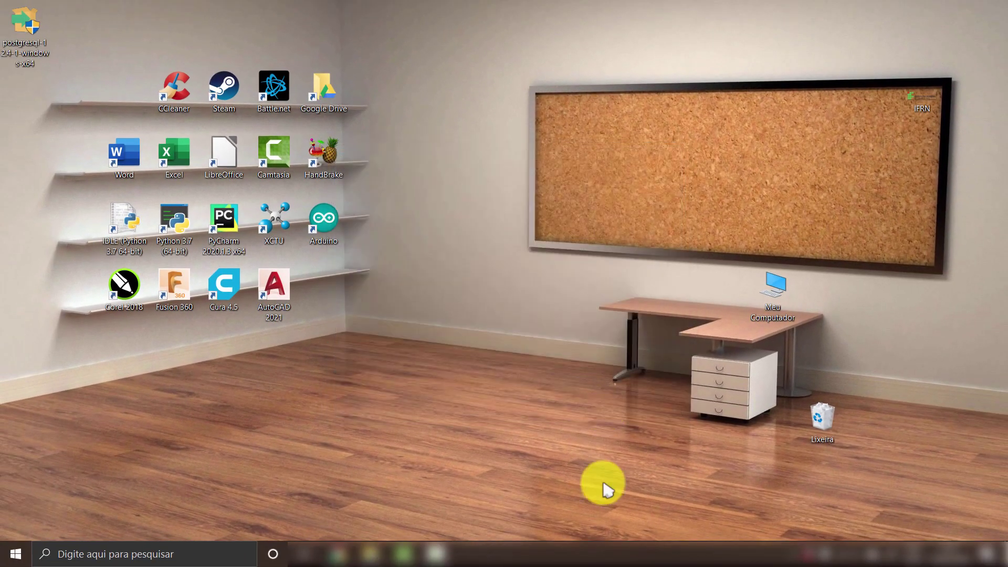
Step: Search Windows for 'pgadmin' and launch pgAdmin 4
{"action": "left_click", "coordinate": [217, 554]}
{"action": "type", "text": "pg"}
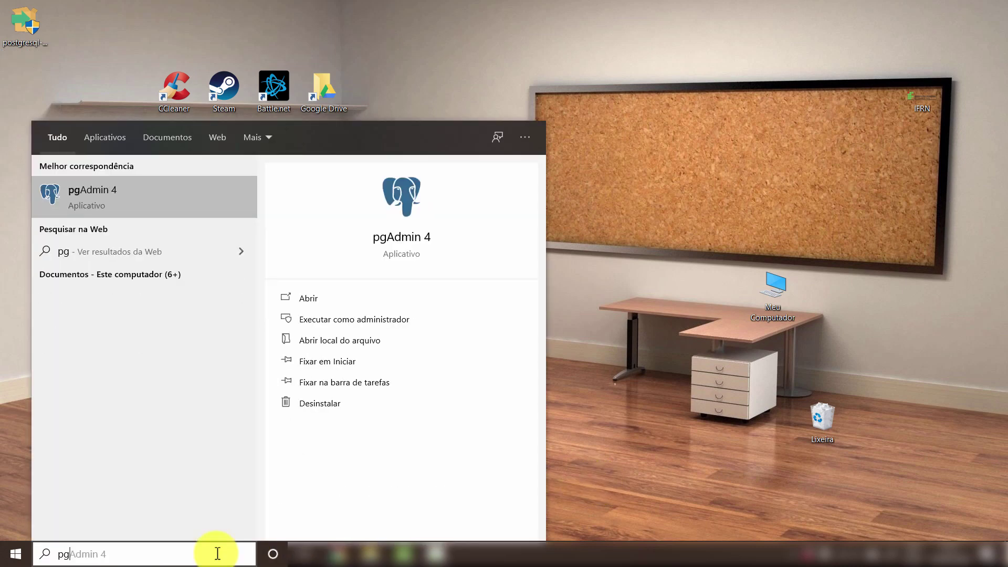
{"action": "type", "text": "admin"}
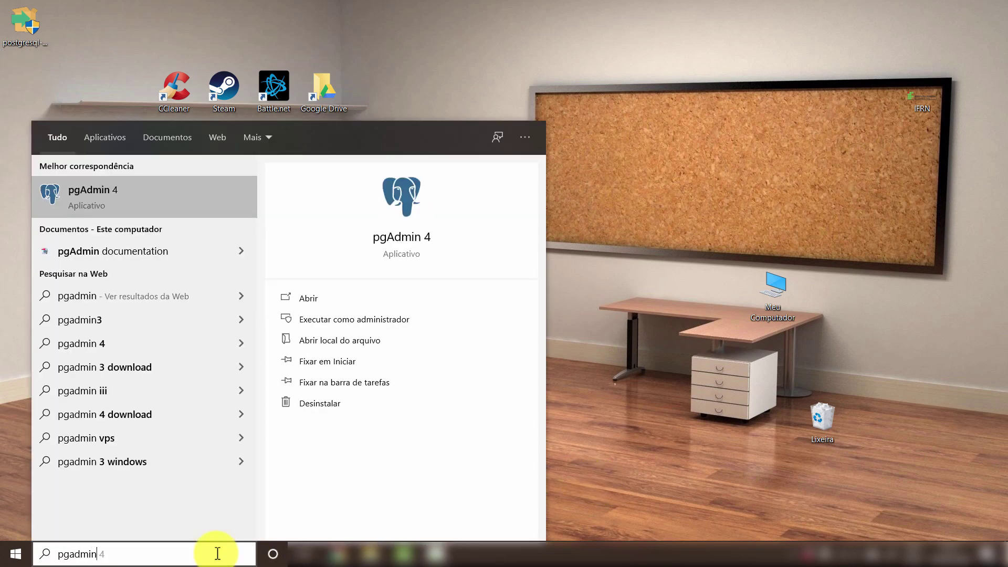
{"action": "left_click", "coordinate": [97, 205]}
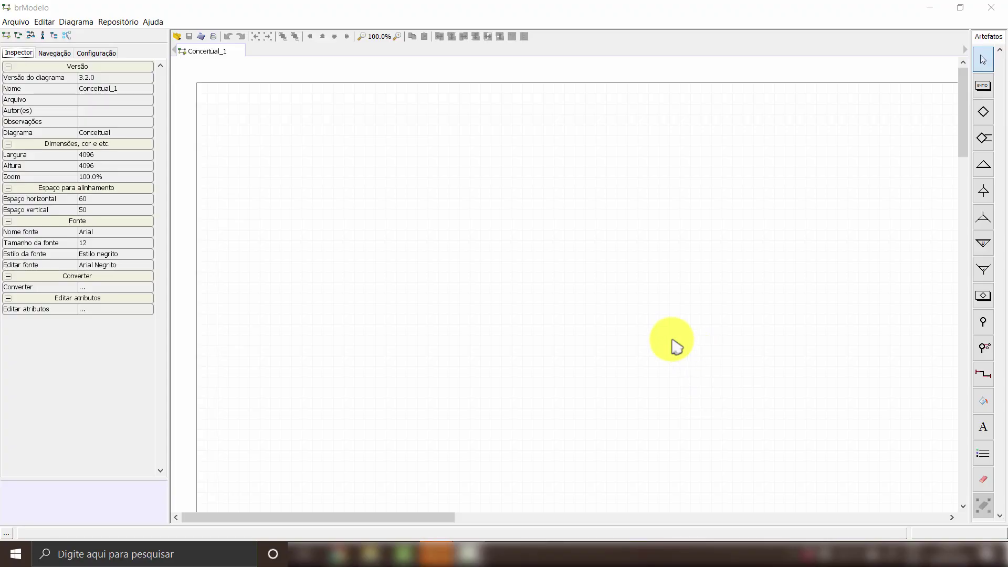
Step: Open Modelo_Conceitual.brM3 from the desktop folder and deselect the CNPJ attribute
{"action": "left_click", "coordinate": [20, 24]}
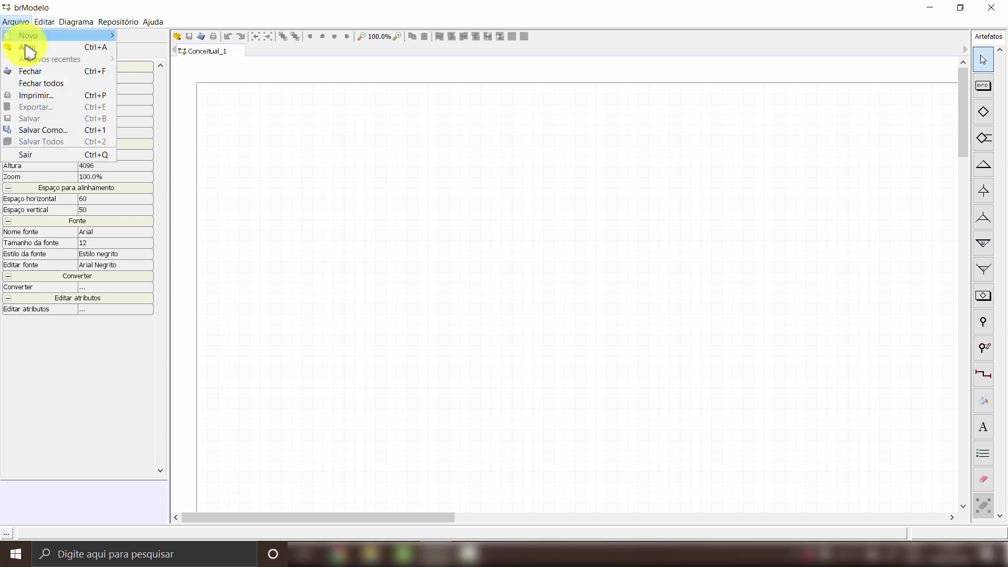
{"action": "left_click", "coordinate": [29, 48]}
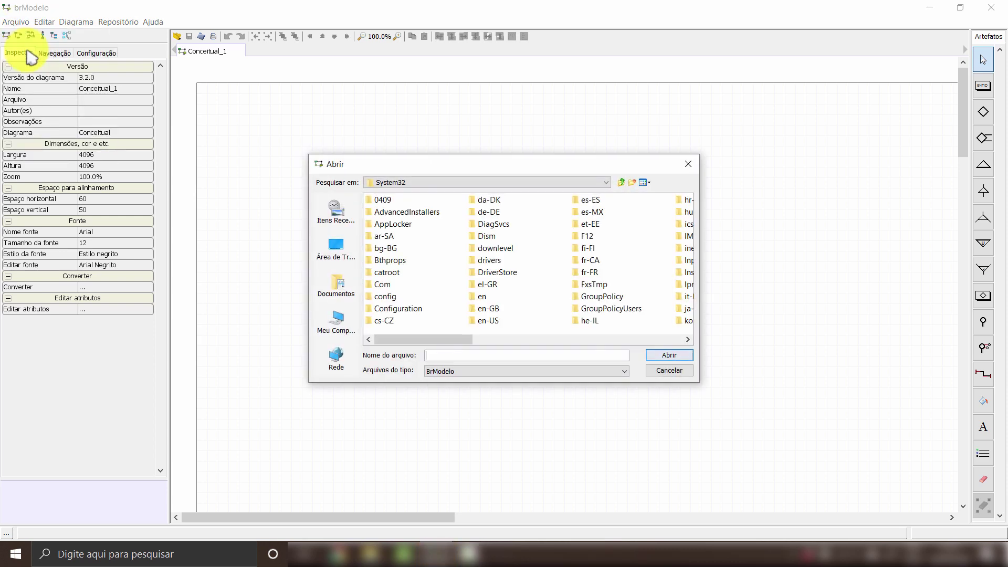
{"action": "left_click", "coordinate": [334, 256]}
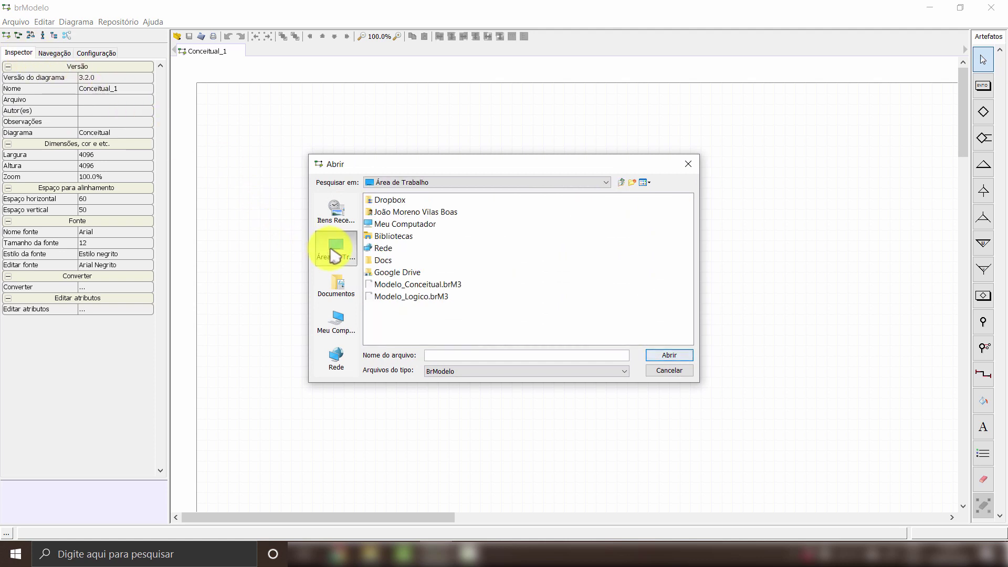
{"action": "double_click", "coordinate": [393, 285]}
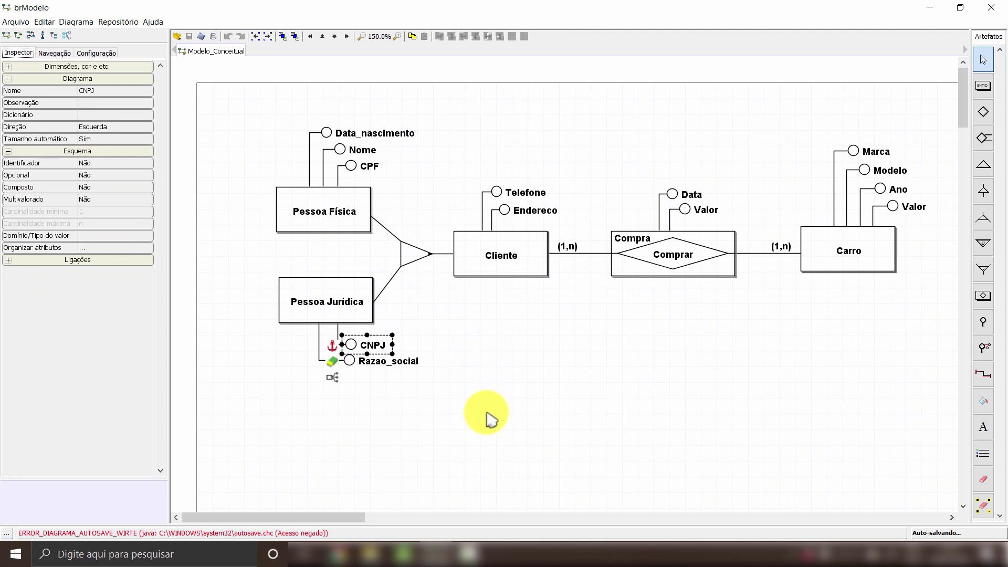
{"action": "left_click", "coordinate": [315, 490]}
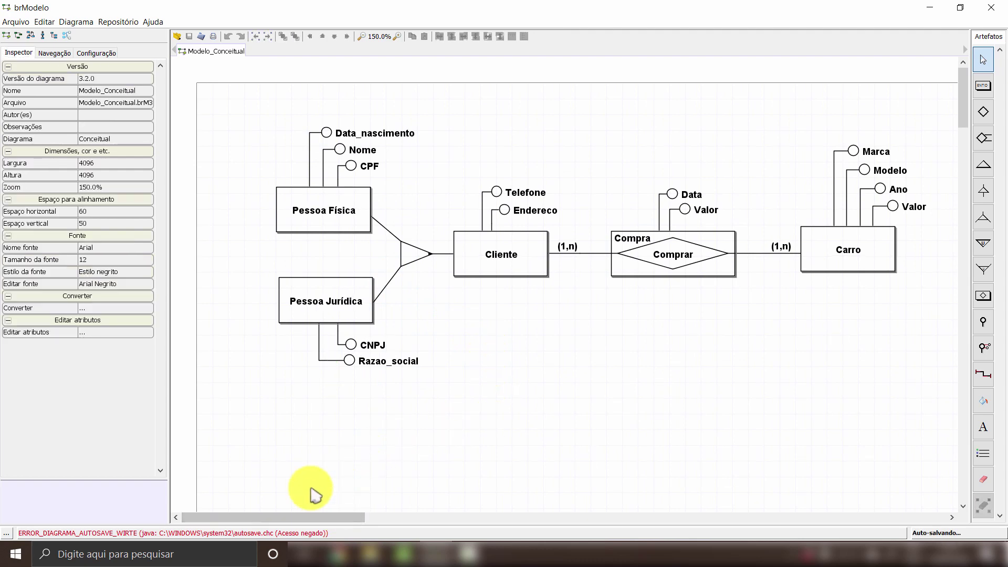
{"action": "left_click_drag", "start_coordinate": [300, 516], "coordinate": [322, 523]}
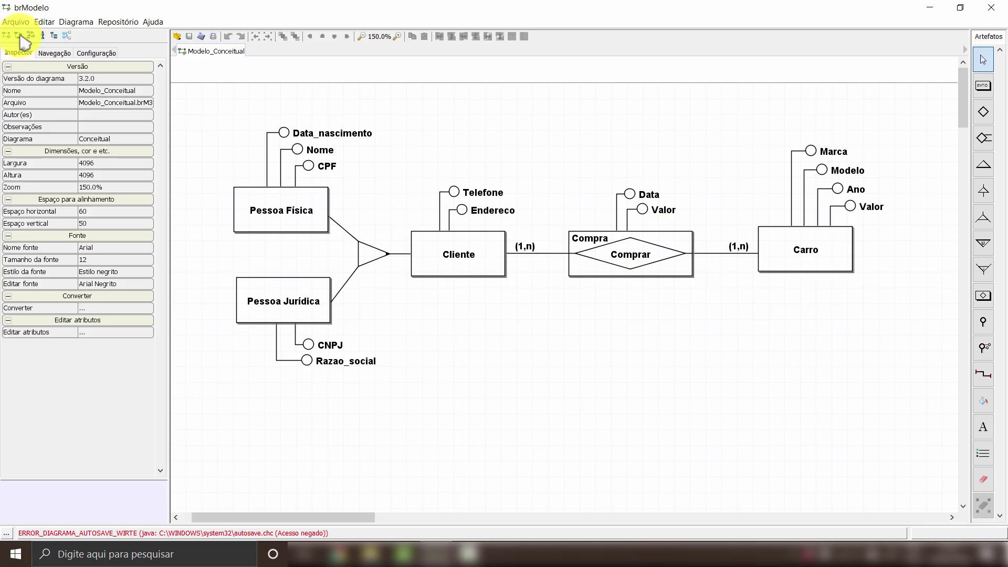
Step: Open Modelo_Logico.brM3 from the desktop folder in brModelo
{"action": "left_click", "coordinate": [16, 24]}
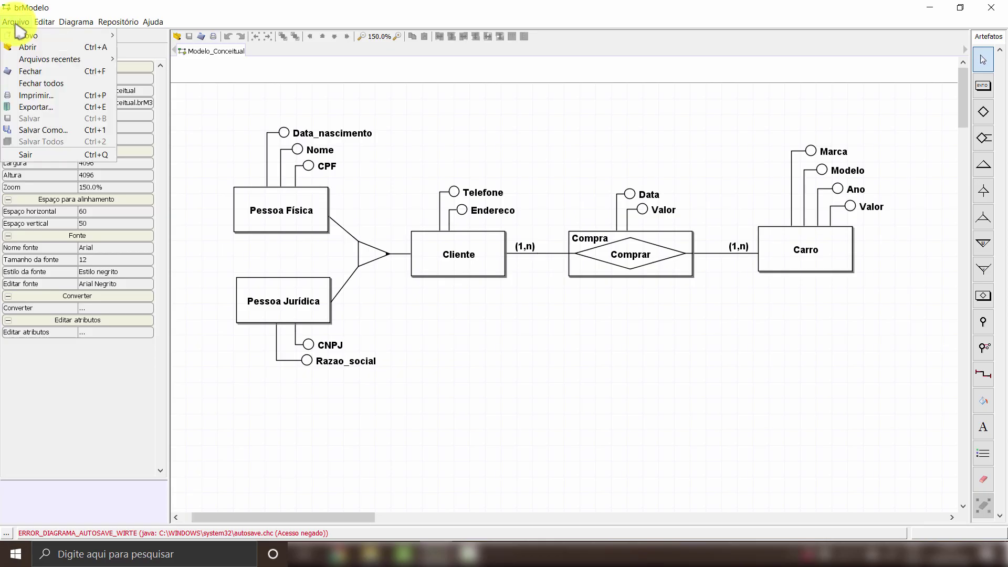
{"action": "left_click", "coordinate": [32, 48]}
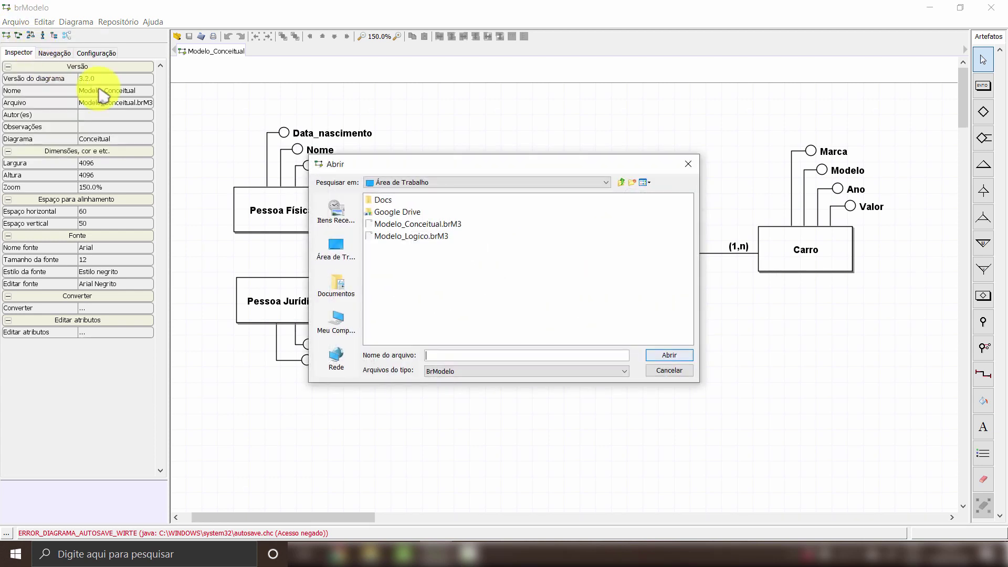
{"action": "double_click", "coordinate": [388, 236]}
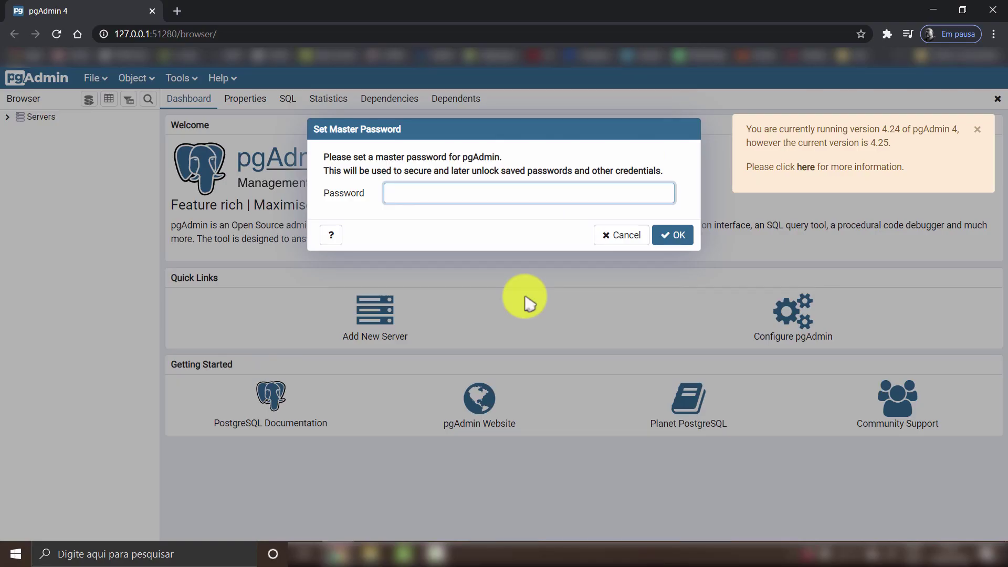
Step: Enter and confirm a new pgAdmin master password
{"action": "left_click", "coordinate": [476, 194]}
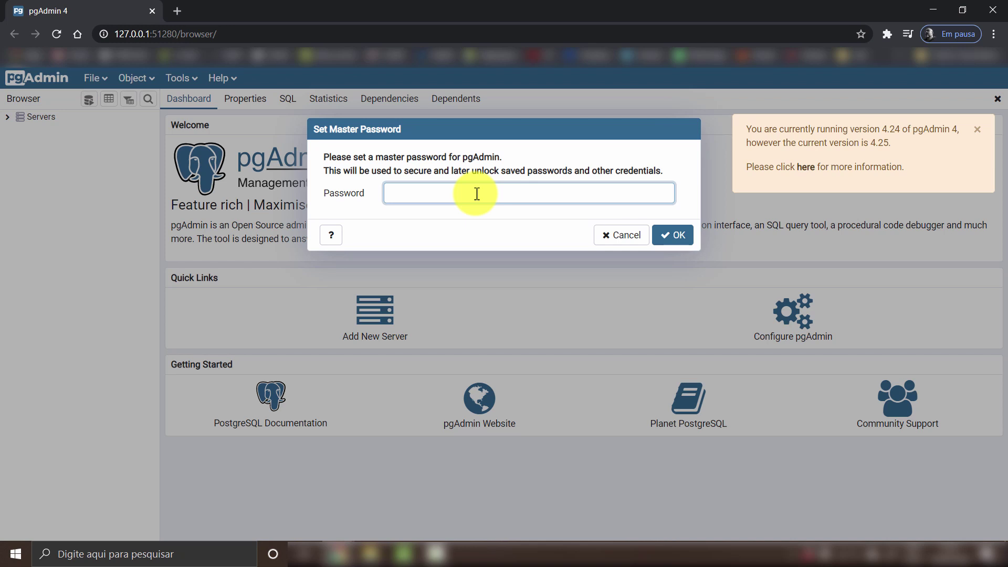
{"action": "type", "text": "••••"}
{"action": "left_click", "coordinate": [666, 235]}
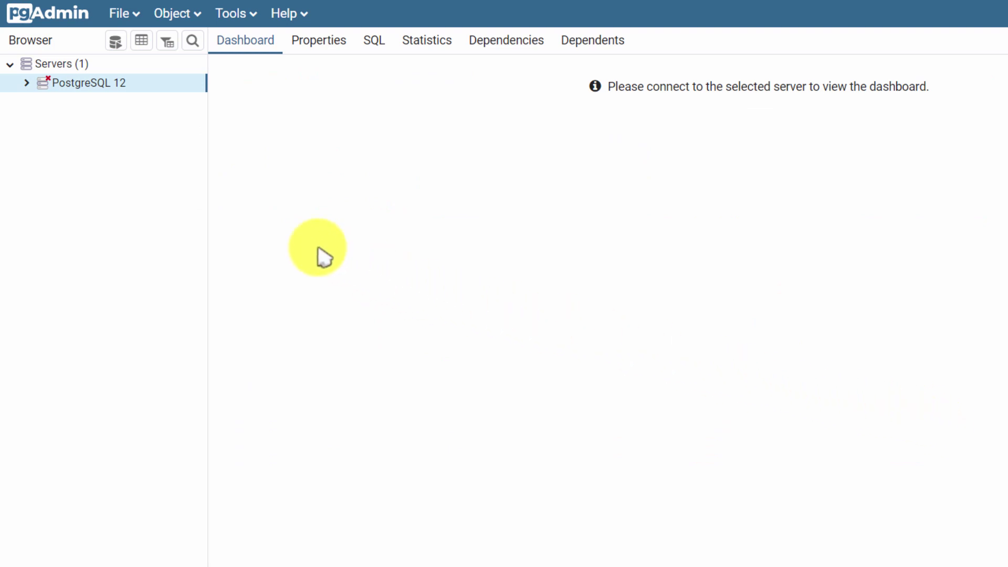
Step: Connect to PostgreSQL 12 with the postgres password saved, then expand Databases to show postgres
{"action": "double_click", "coordinate": [86, 88]}
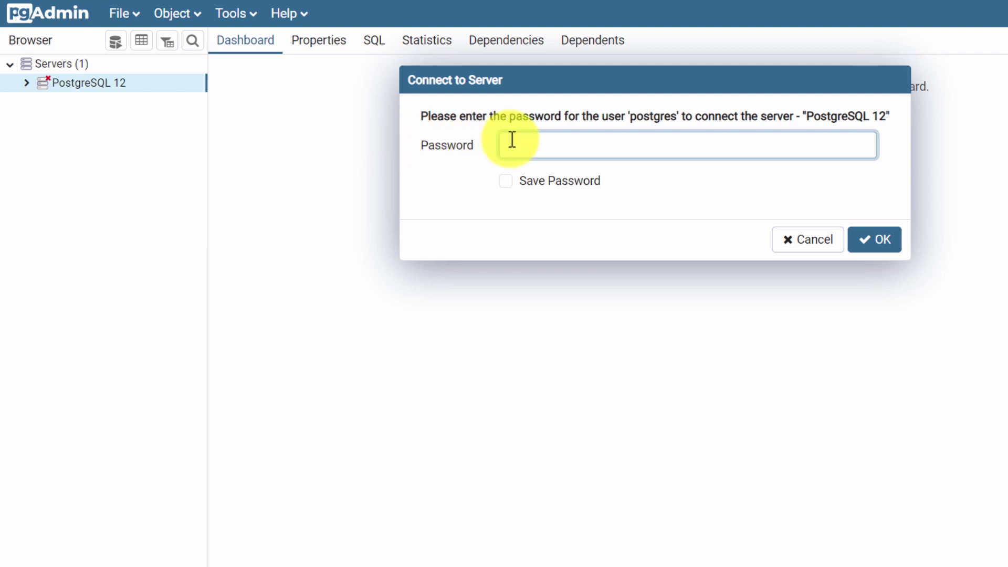
{"action": "type", "text": "admin"}
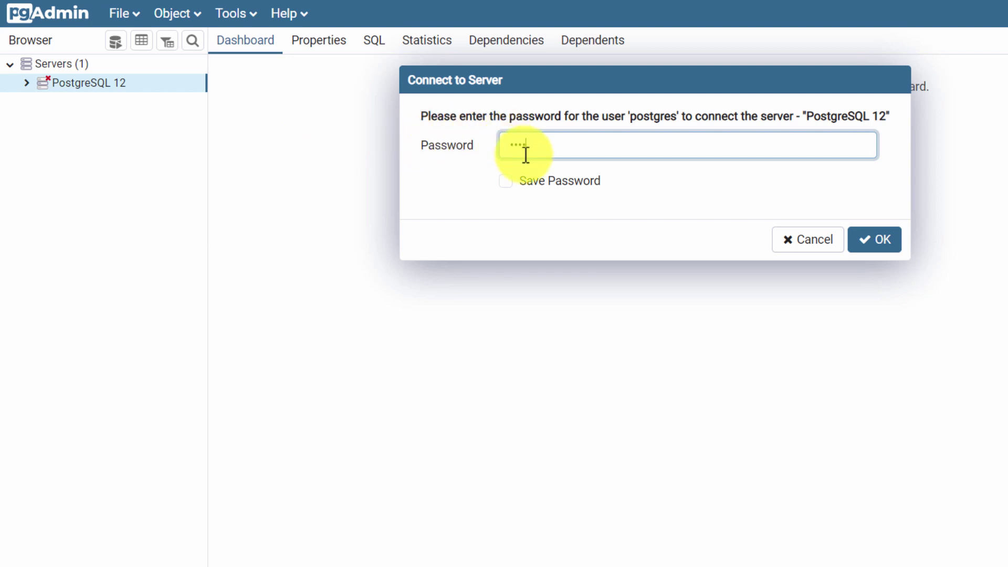
{"action": "left_click", "coordinate": [506, 184]}
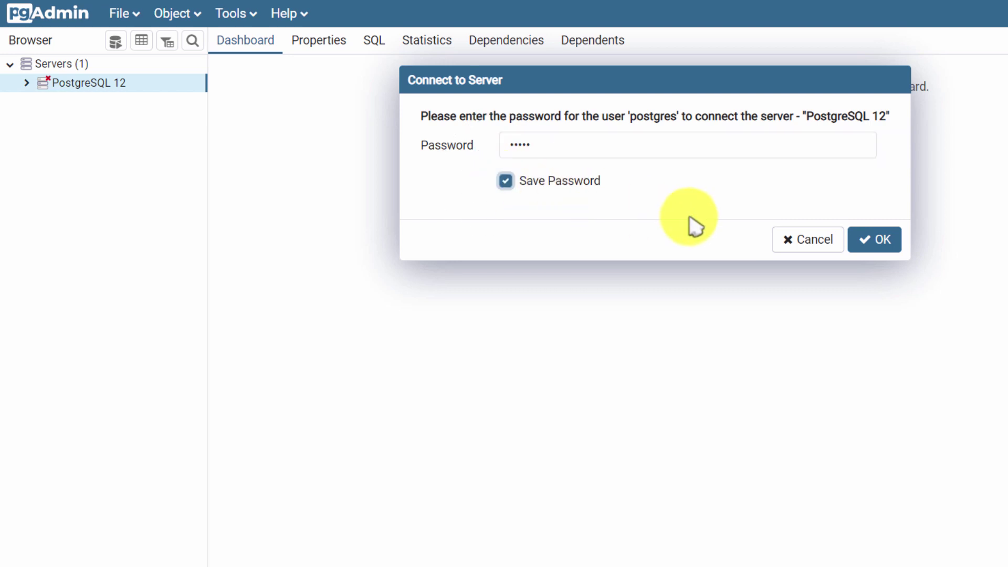
{"action": "left_click", "coordinate": [872, 240]}
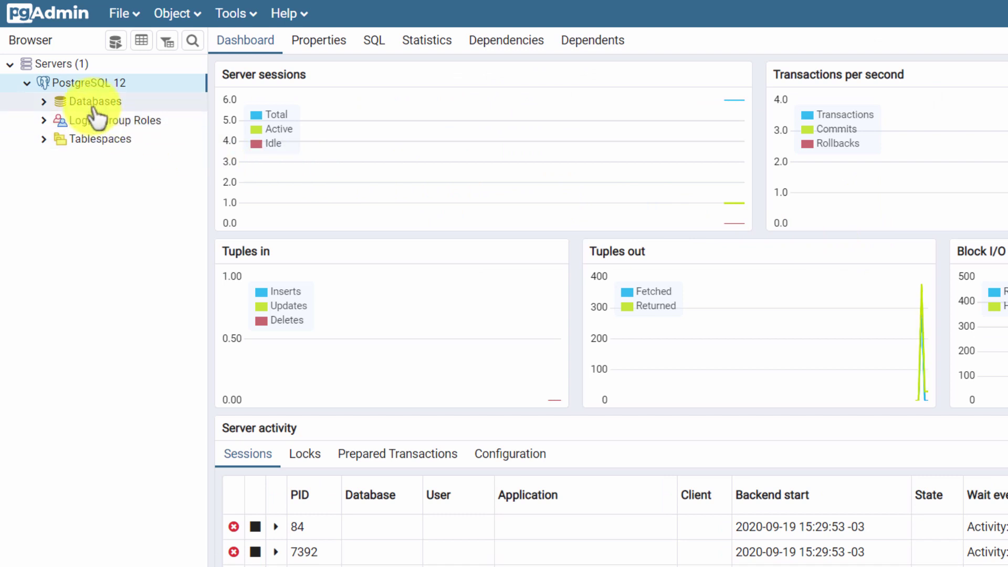
{"action": "left_click", "coordinate": [44, 102]}
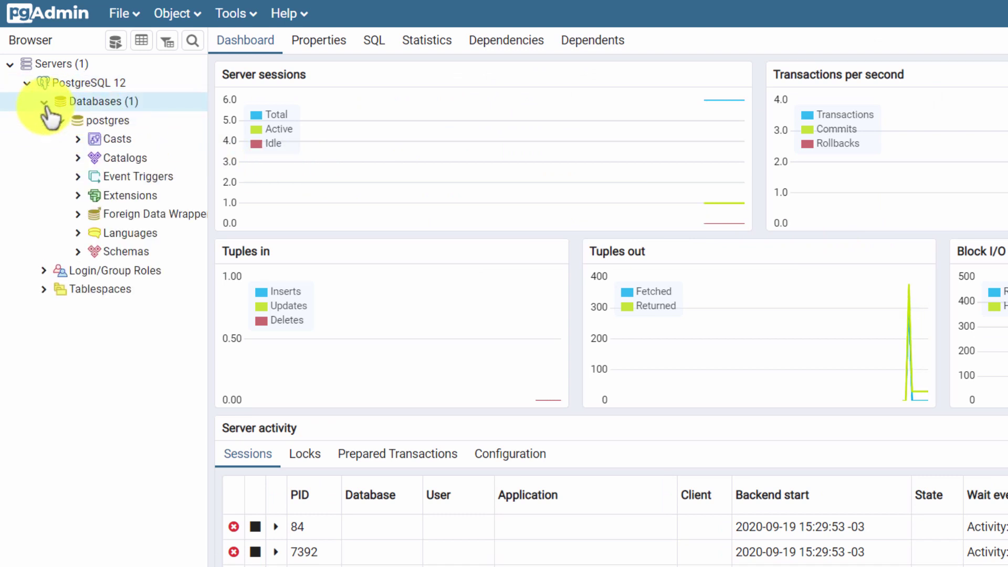
{"action": "left_click", "coordinate": [61, 127]}
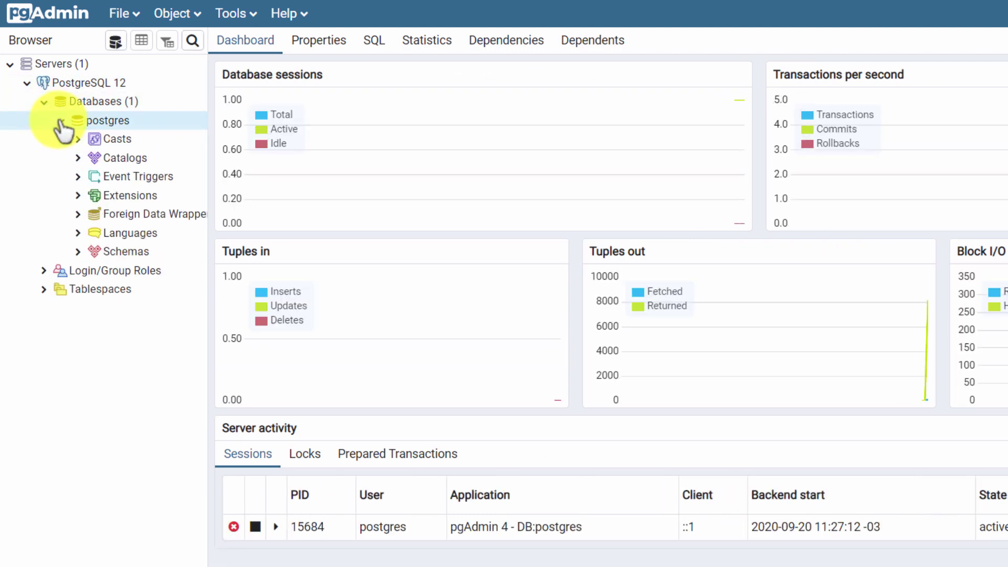
{"action": "left_click", "coordinate": [61, 120]}
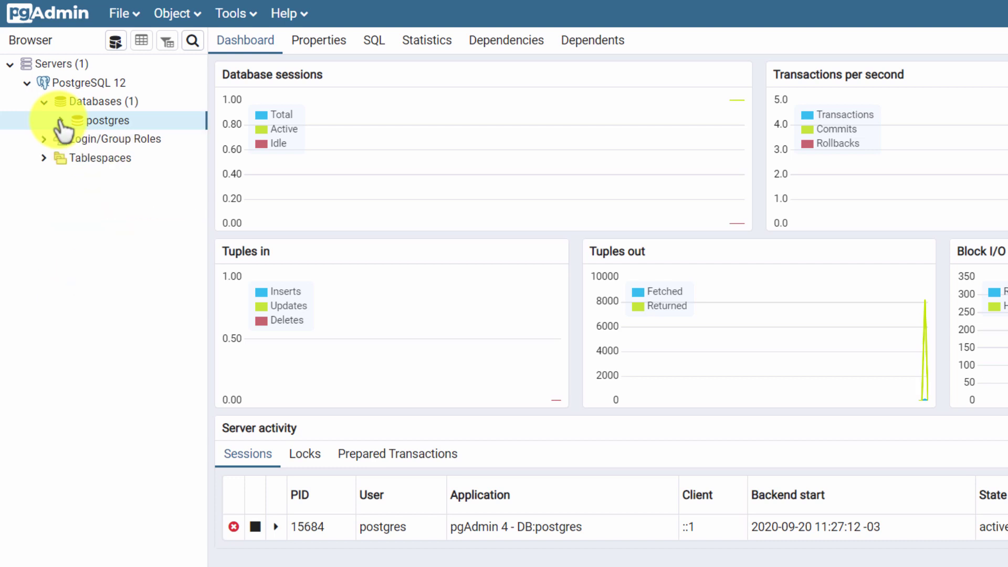
Step: Create a new database named exemplo_auto from the Databases context menu
{"action": "right_click", "coordinate": [83, 105]}
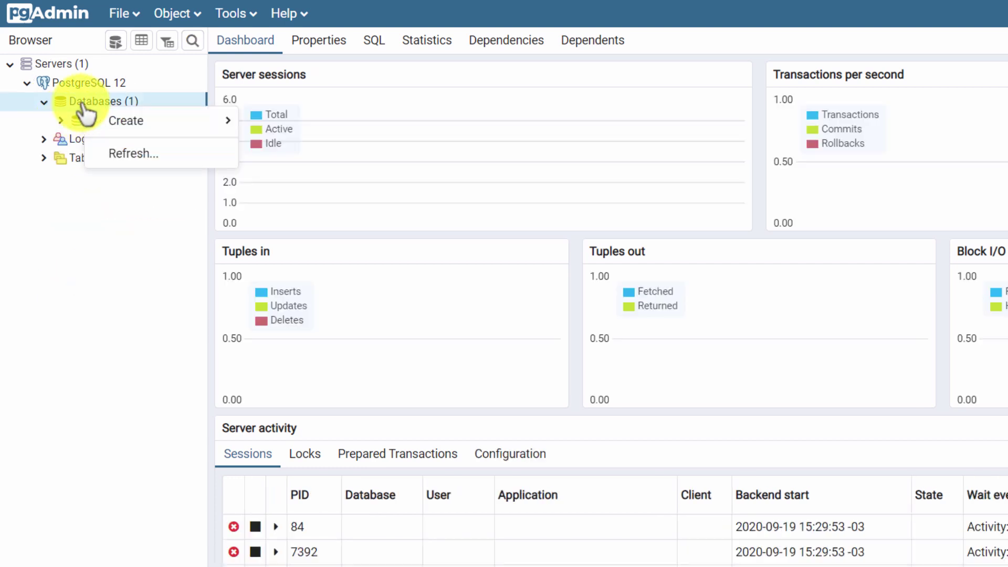
{"action": "mouse_move", "coordinate": [105, 120]}
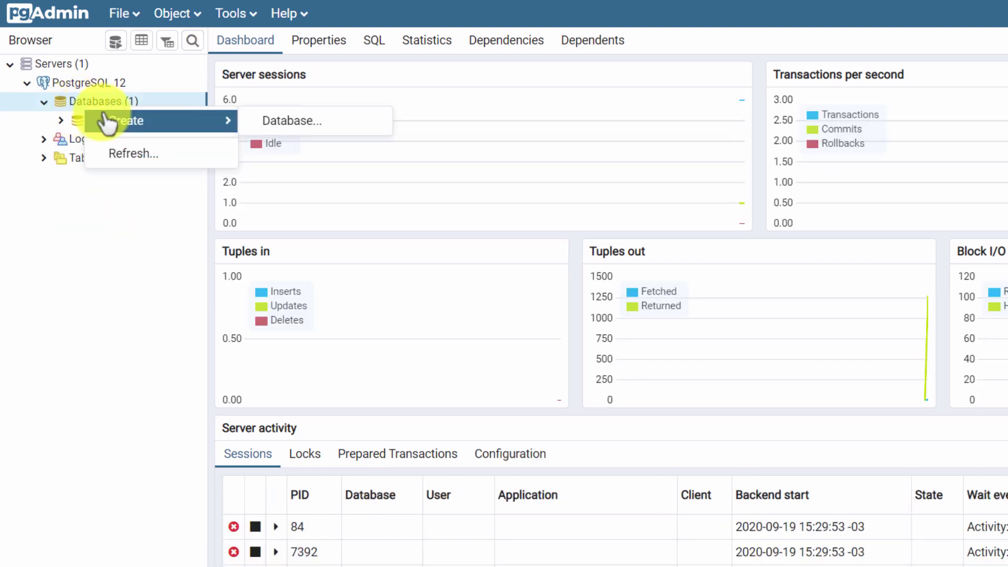
{"action": "left_click", "coordinate": [257, 124]}
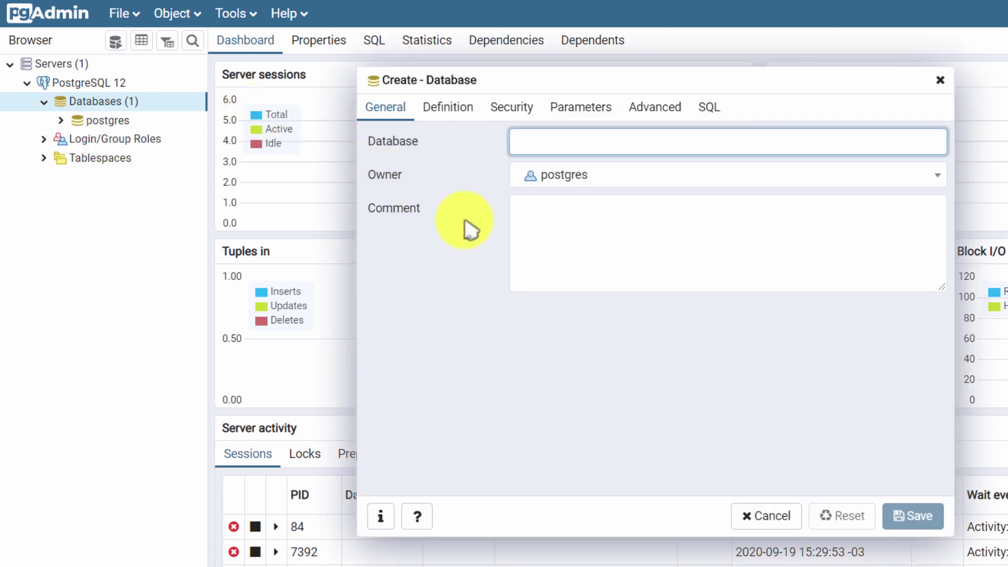
{"action": "type", "text": "exemp"}
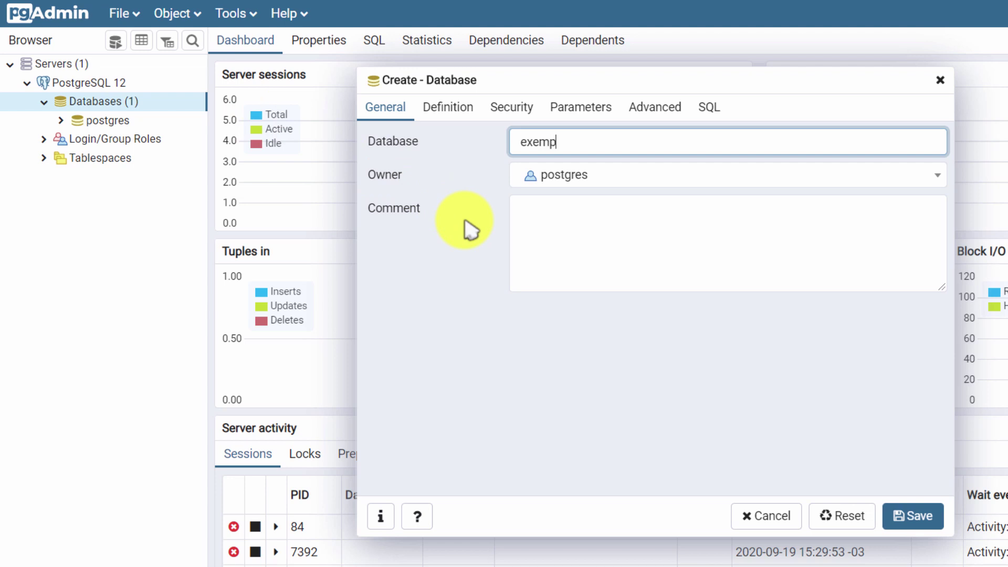
{"action": "type", "text": "lo_auto"}
{"action": "left_click", "coordinate": [512, 365]}
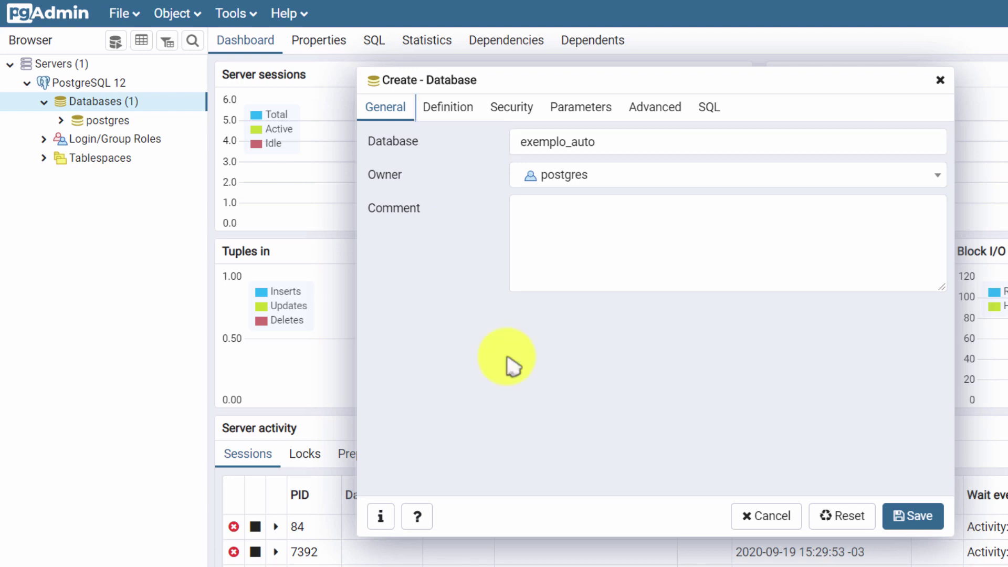
{"action": "left_click", "coordinate": [911, 512]}
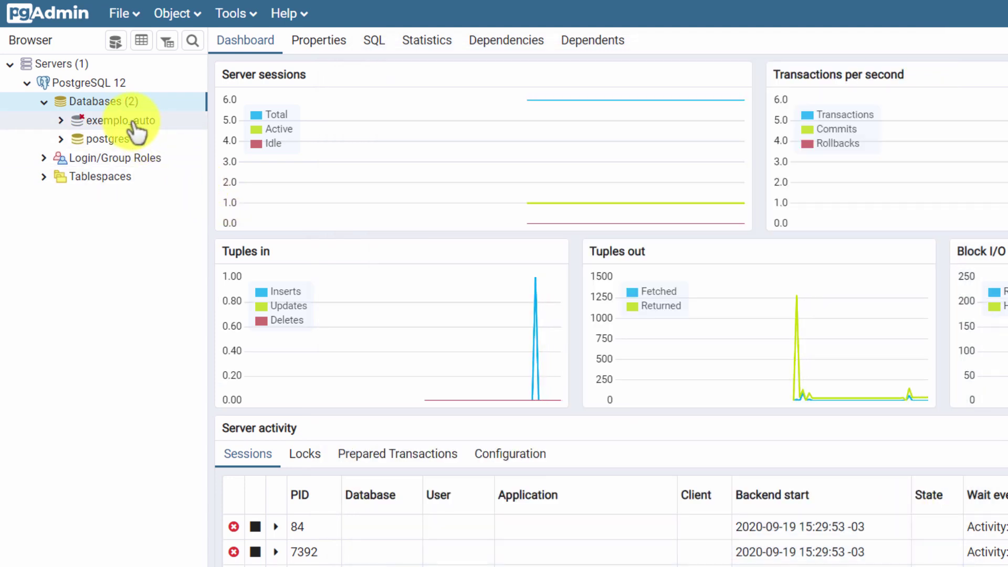
Step: Expand exemplo_auto > Schemas > public and select its Tables folder
{"action": "left_click", "coordinate": [136, 123]}
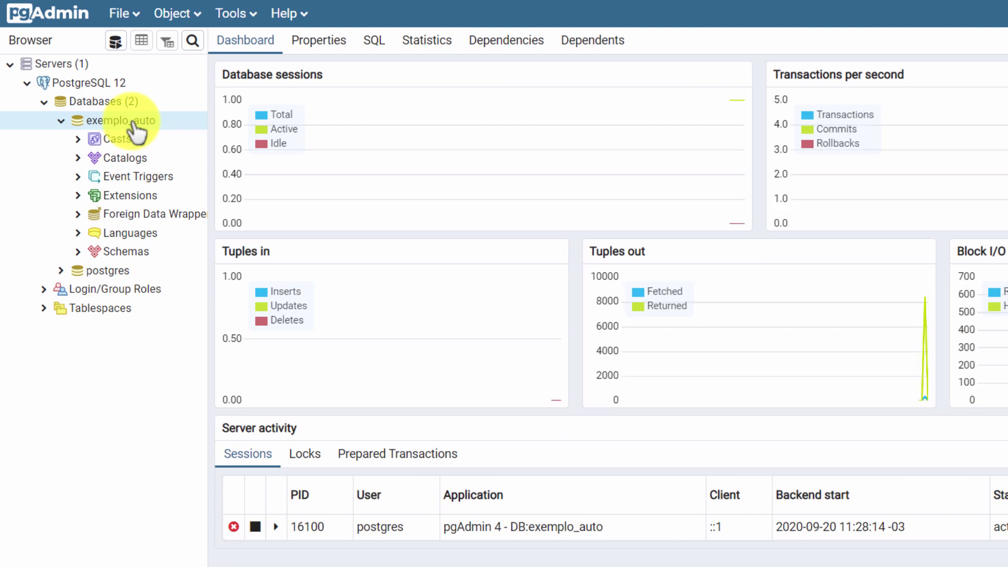
{"action": "left_click", "coordinate": [125, 254]}
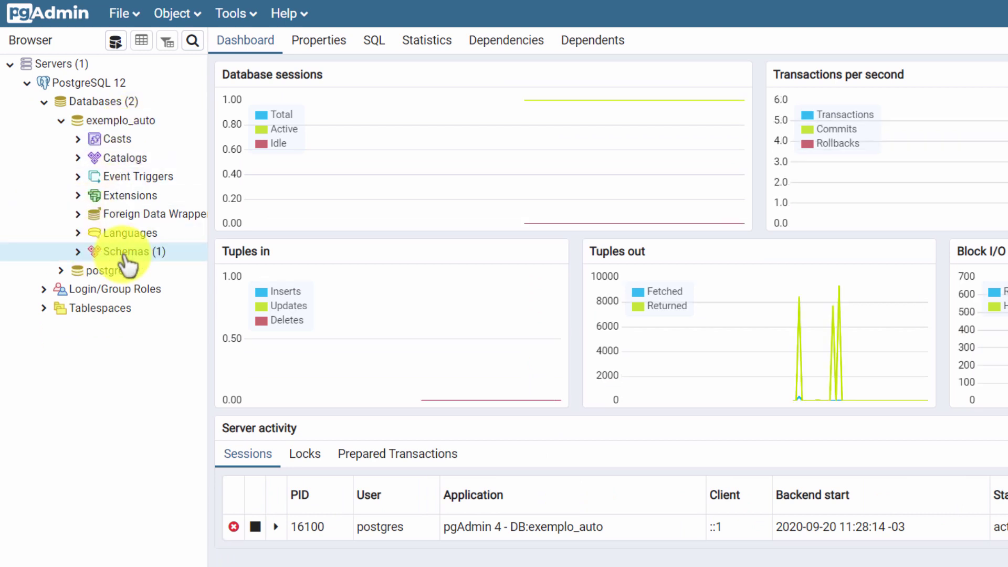
{"action": "left_click", "coordinate": [79, 252]}
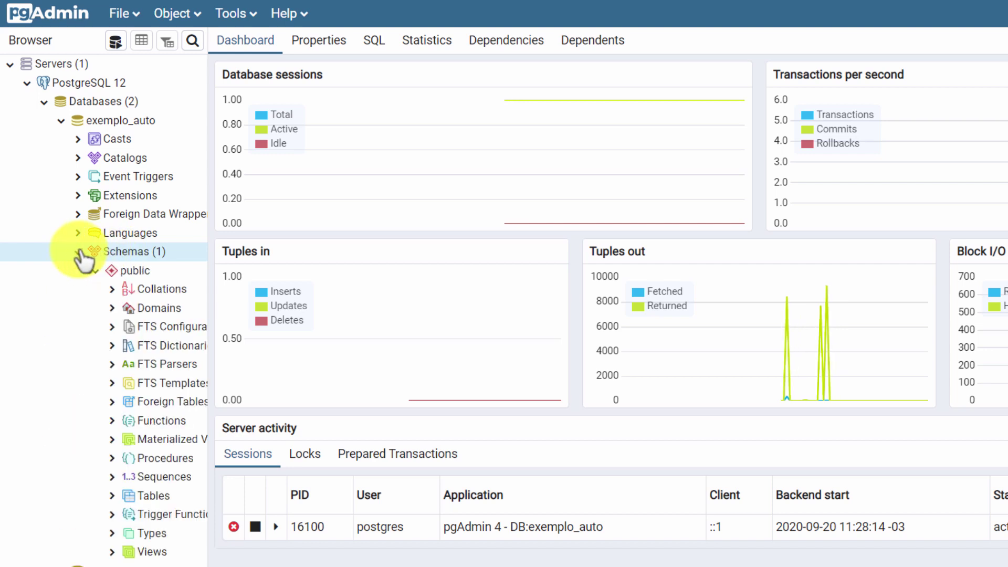
{"action": "left_click", "coordinate": [98, 269]}
{"action": "left_click", "coordinate": [97, 270]}
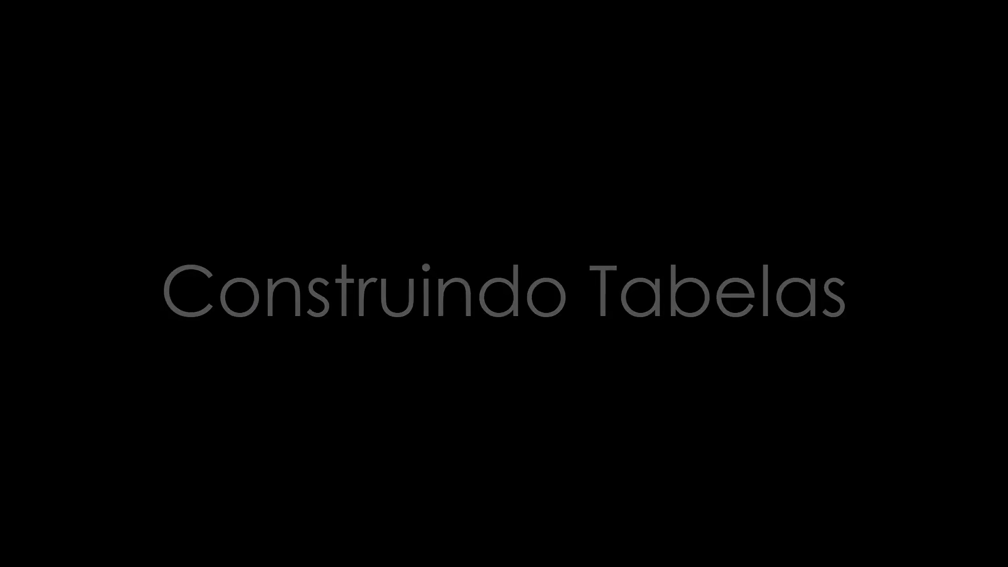
{"action": "left_click", "coordinate": [147, 459]}
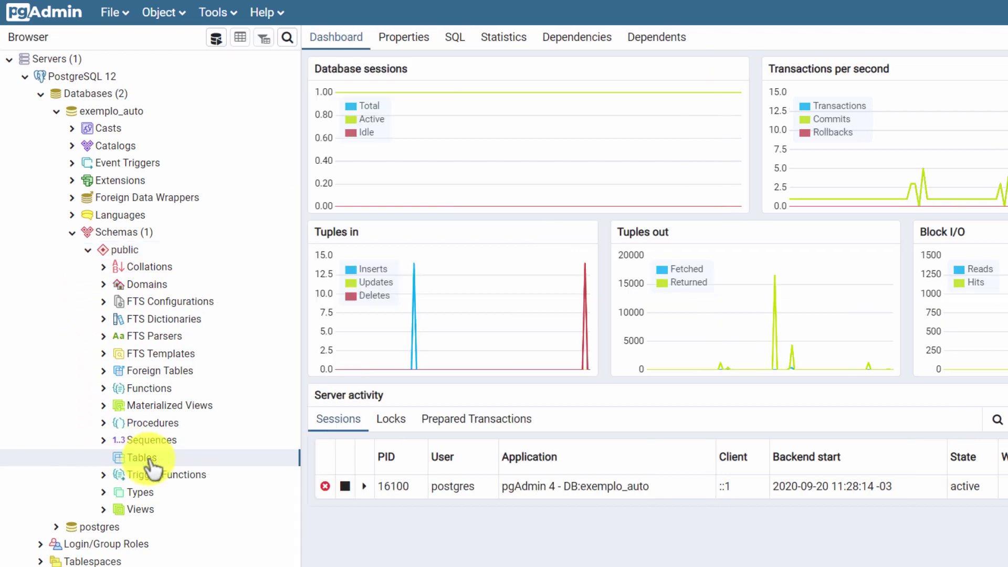
Step: Start a new table named Cliente under exemplo_auto's Tables
{"action": "right_click", "coordinate": [149, 461]}
{"action": "mouse_move", "coordinate": [179, 475]}
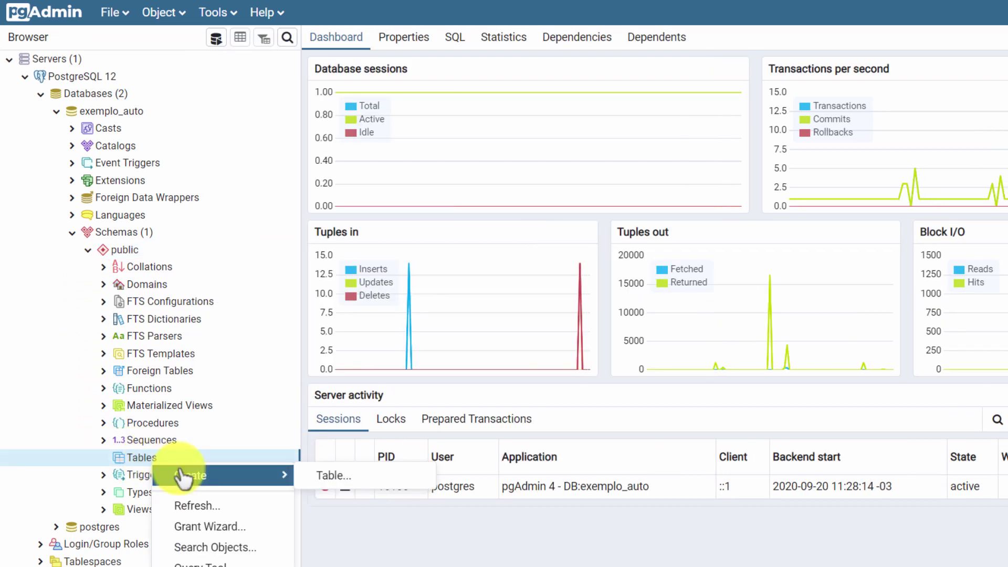
{"action": "left_click", "coordinate": [329, 476]}
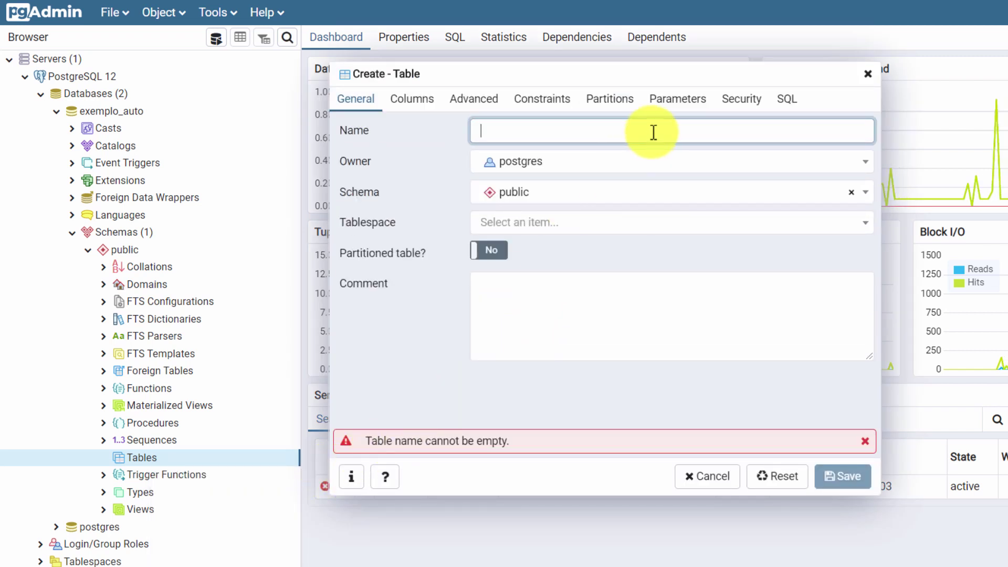
{"action": "type", "text": "Cliente"}
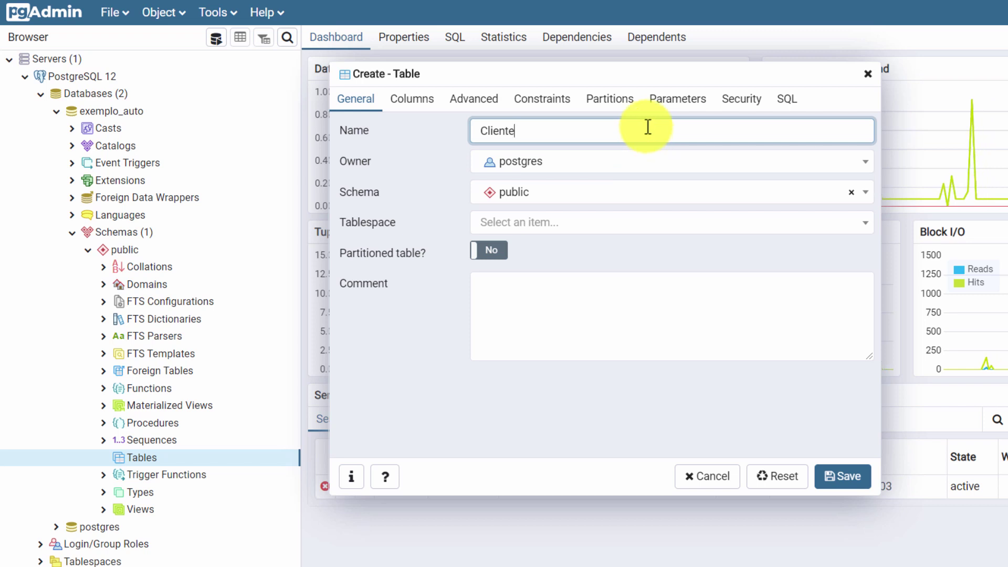
Step: Add a Telefone column of type character with length 20
{"action": "left_click", "coordinate": [430, 108]}
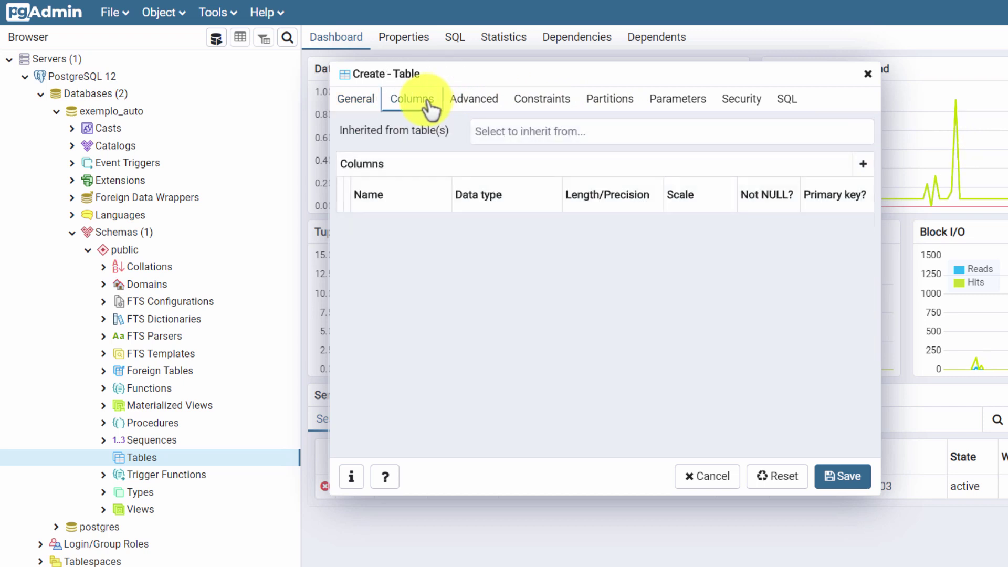
{"action": "left_click", "coordinate": [869, 169]}
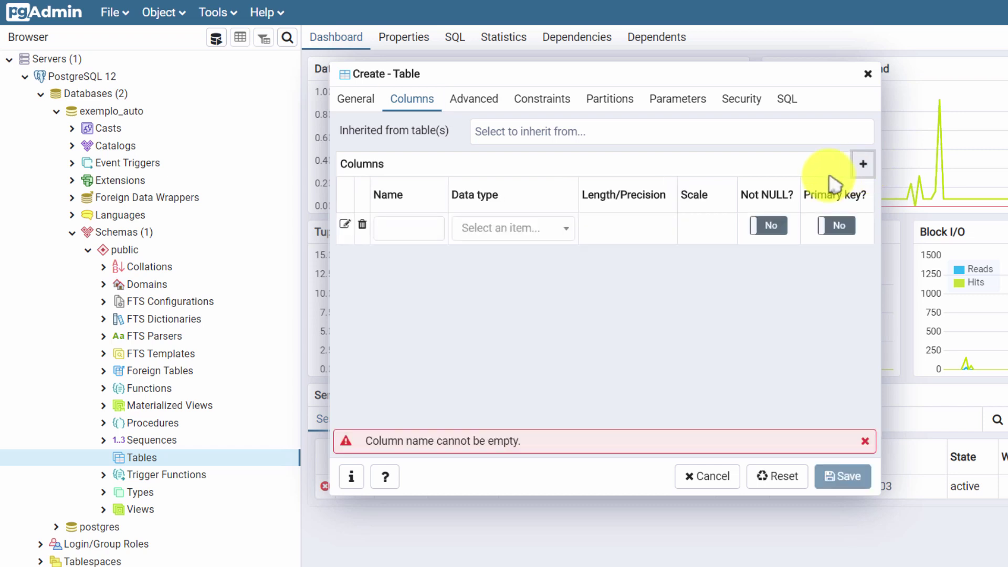
{"action": "left_click", "coordinate": [421, 231]}
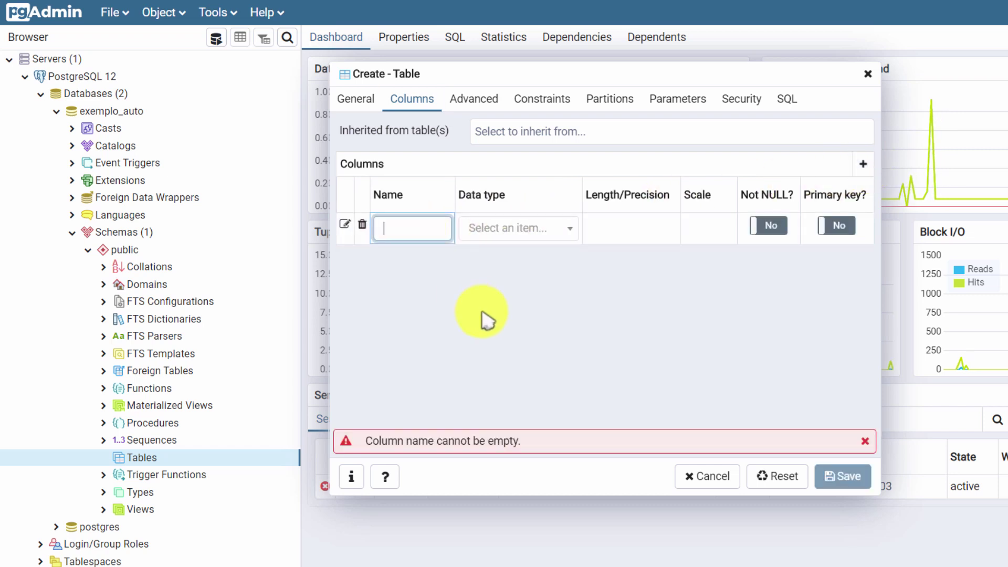
{"action": "type", "text": "Tele"}
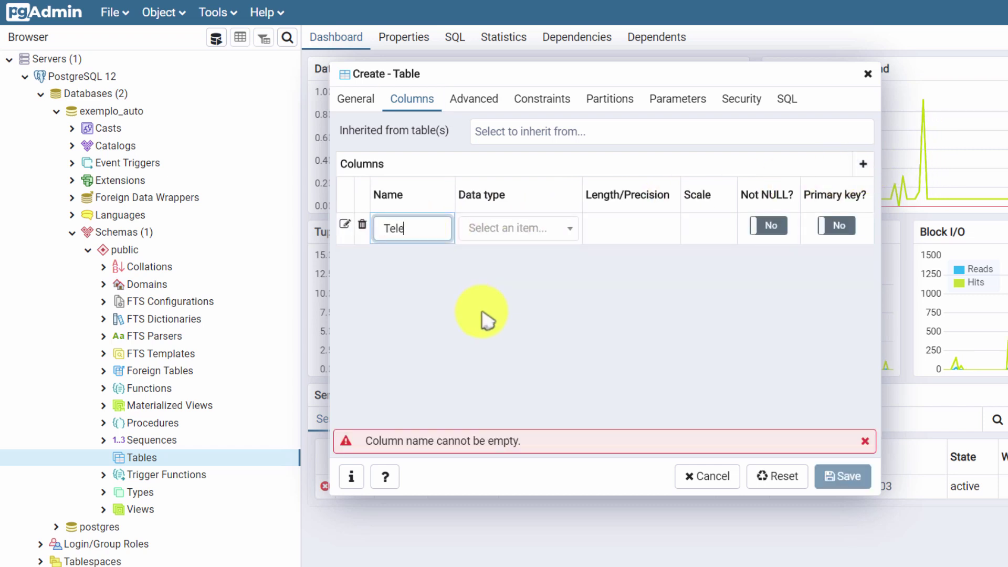
{"action": "type", "text": "fone"}
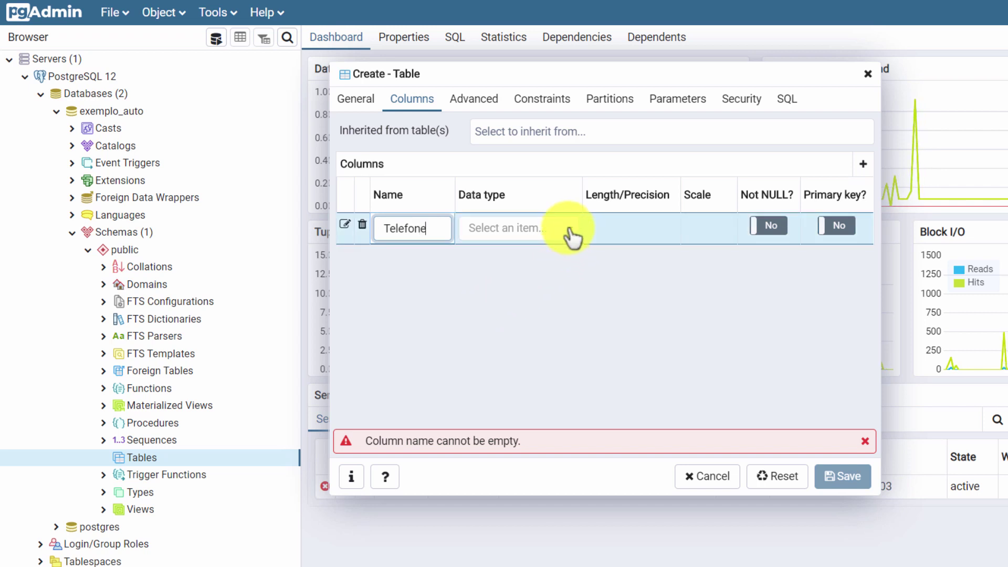
{"action": "left_click", "coordinate": [573, 230]}
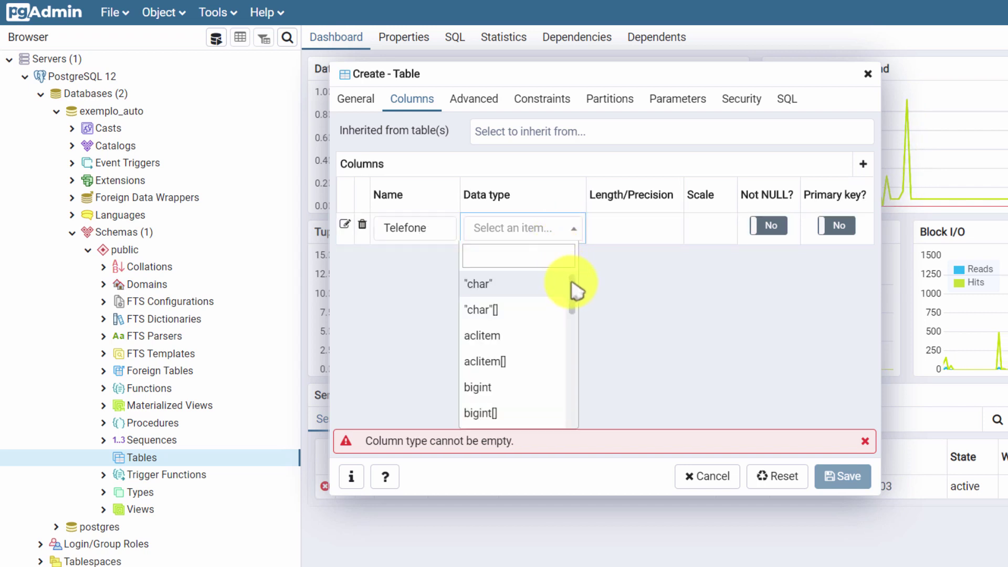
{"action": "left_click_drag", "start_coordinate": [572, 278], "coordinate": [562, 360]}
{"action": "left_click", "coordinate": [518, 256]}
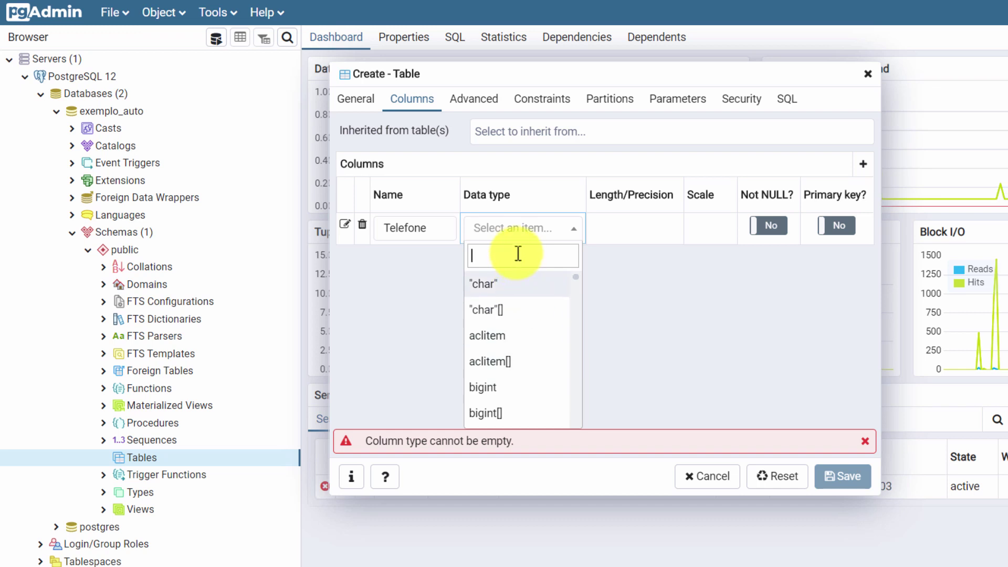
{"action": "type", "text": "ch"}
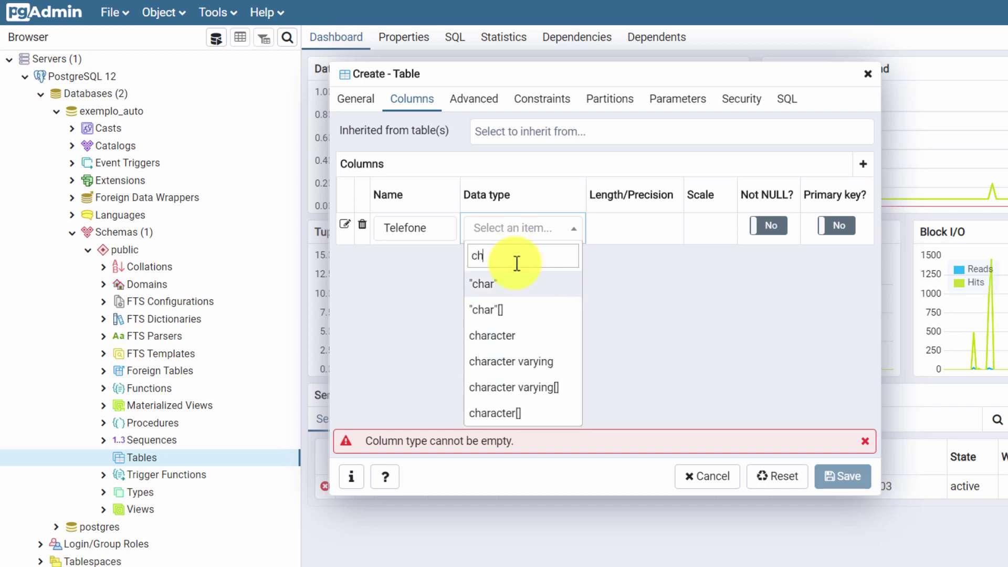
{"action": "left_click", "coordinate": [503, 336]}
{"action": "left_click", "coordinate": [621, 240]}
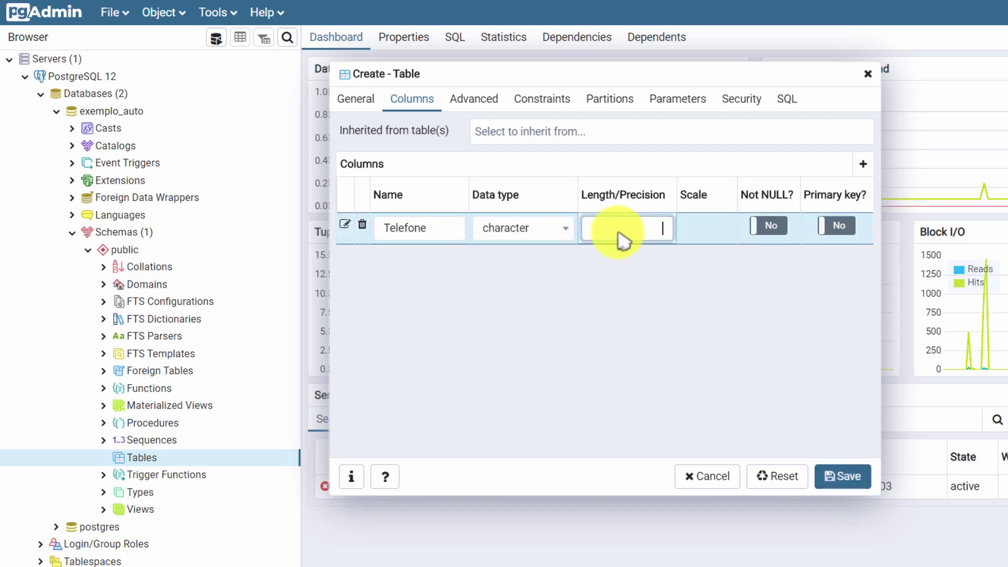
{"action": "type", "text": "20"}
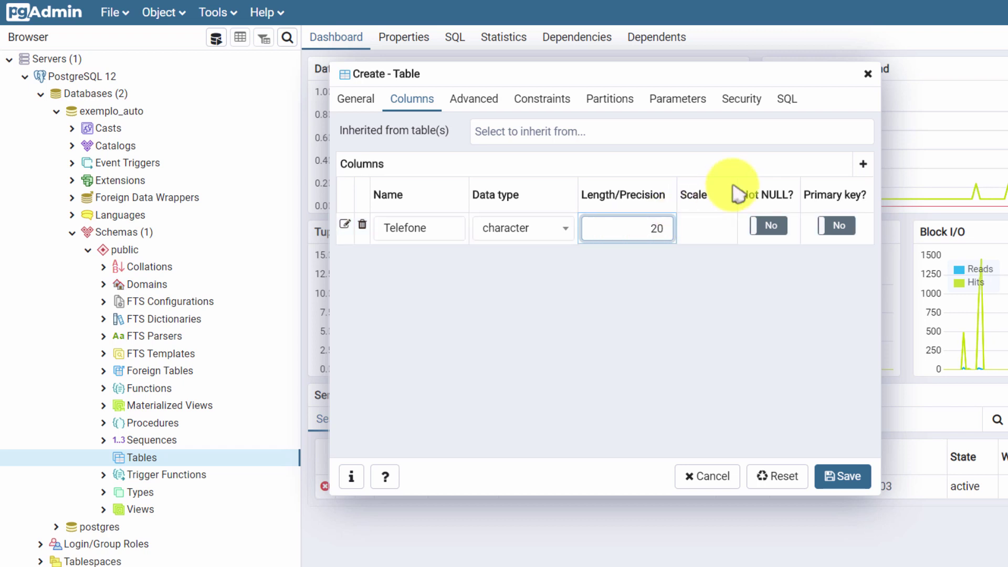
Step: Add a NOT NULL Endereco column of type character(100), plus an empty third row
{"action": "left_click", "coordinate": [863, 165]}
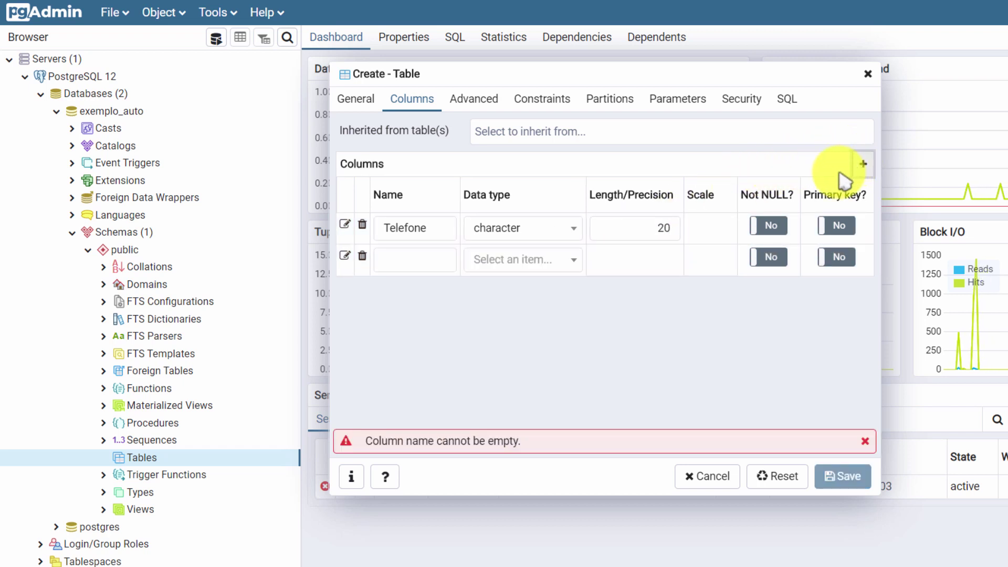
{"action": "left_click", "coordinate": [407, 266]}
{"action": "type", "text": "End"}
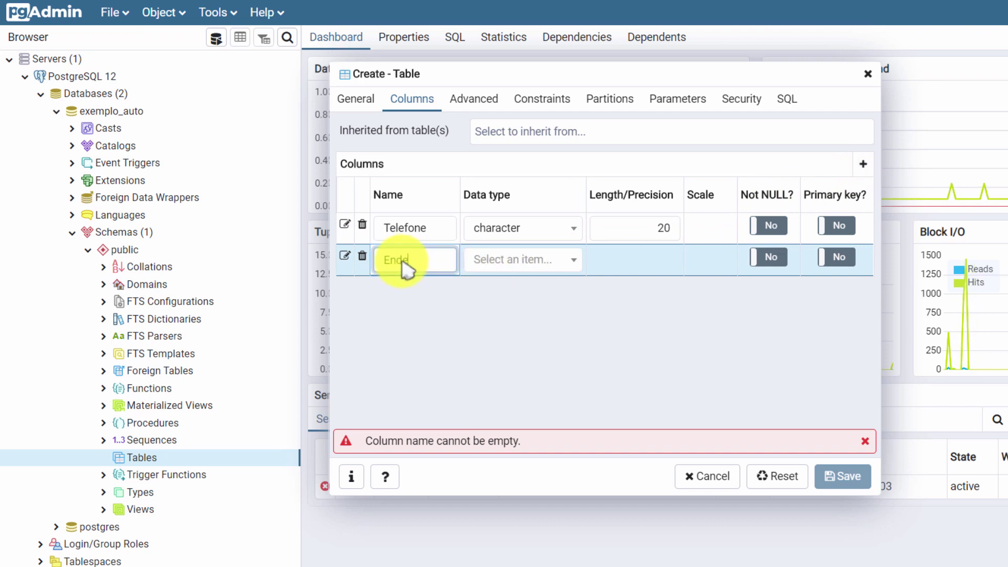
{"action": "type", "text": "ereco"}
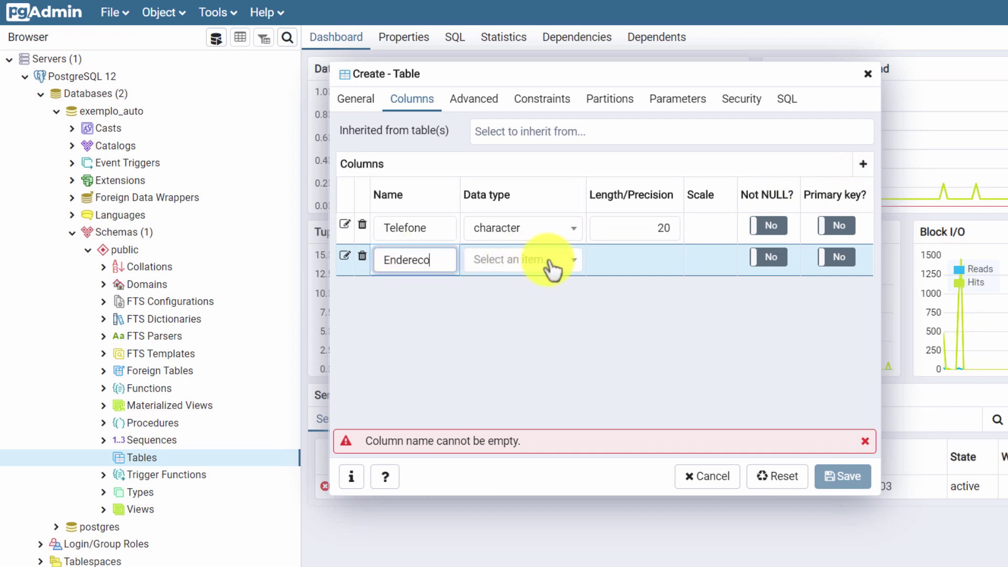
{"action": "left_click", "coordinate": [566, 267]}
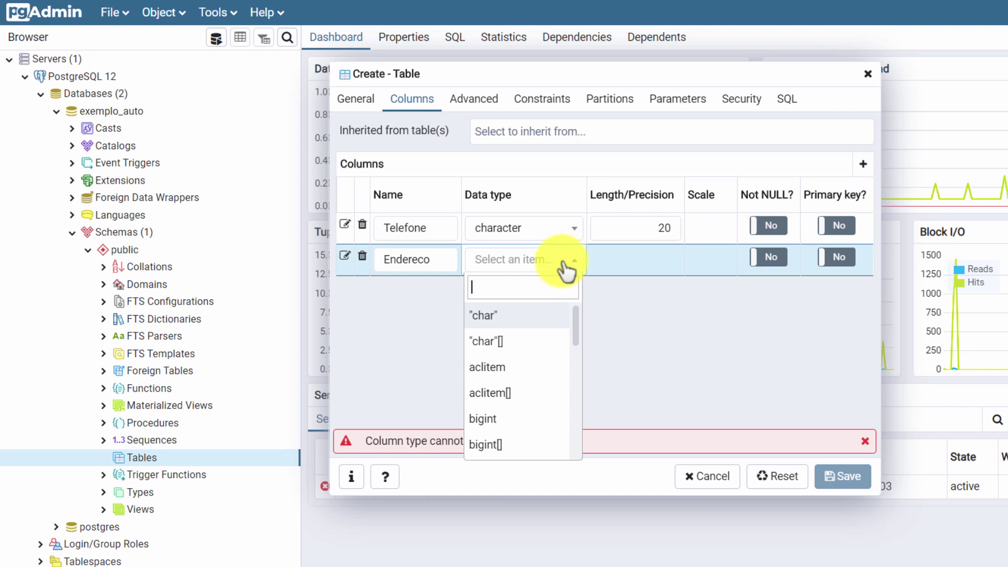
{"action": "type", "text": "ch"}
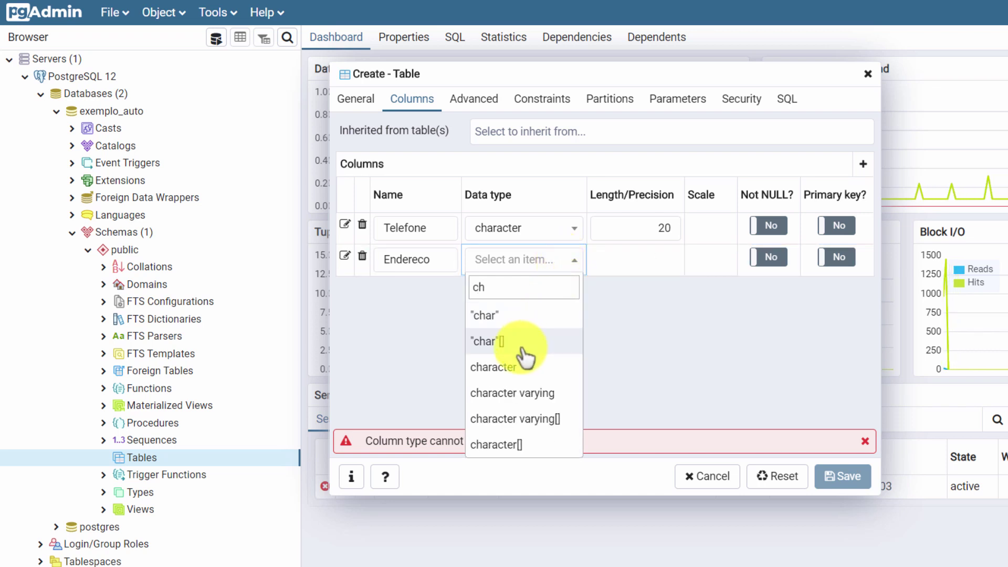
{"action": "left_click", "coordinate": [514, 368]}
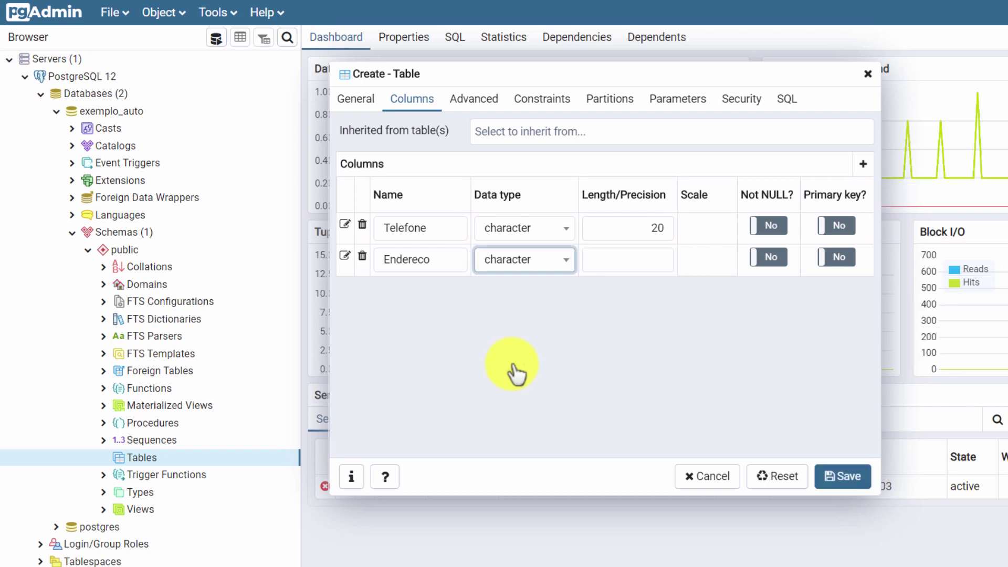
{"action": "left_click", "coordinate": [654, 266]}
{"action": "type", "text": "1"}
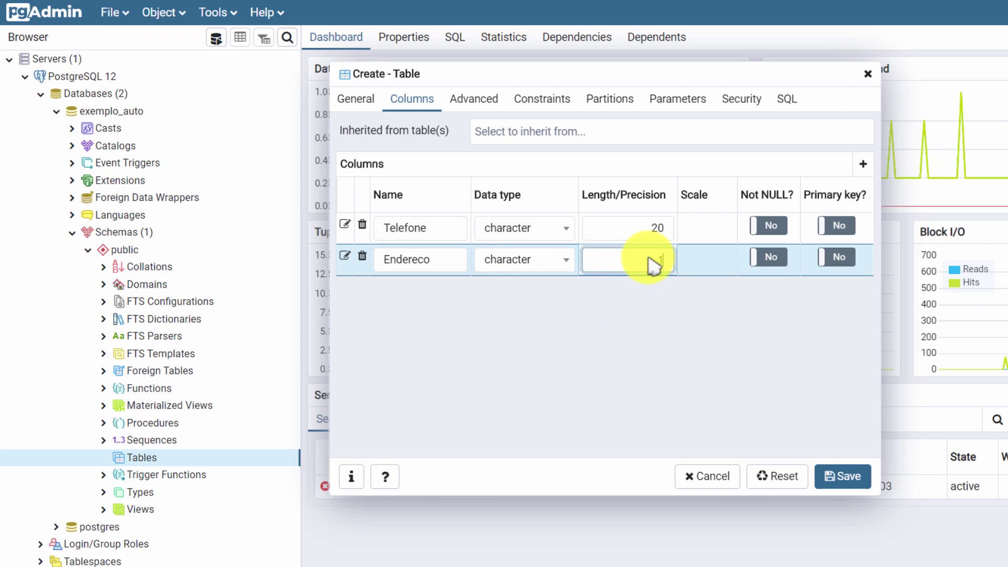
{"action": "type", "text": "00"}
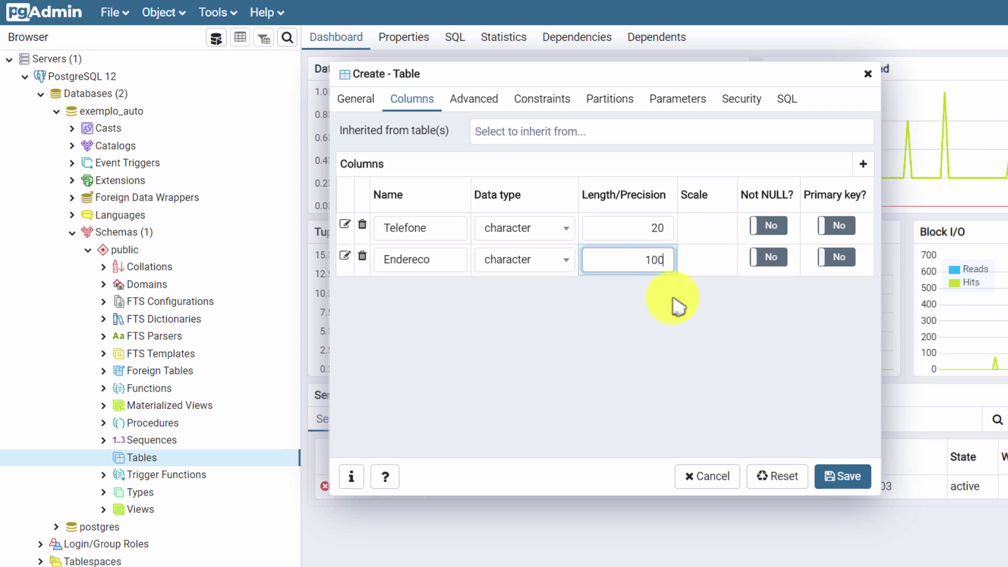
{"action": "left_click", "coordinate": [771, 259]}
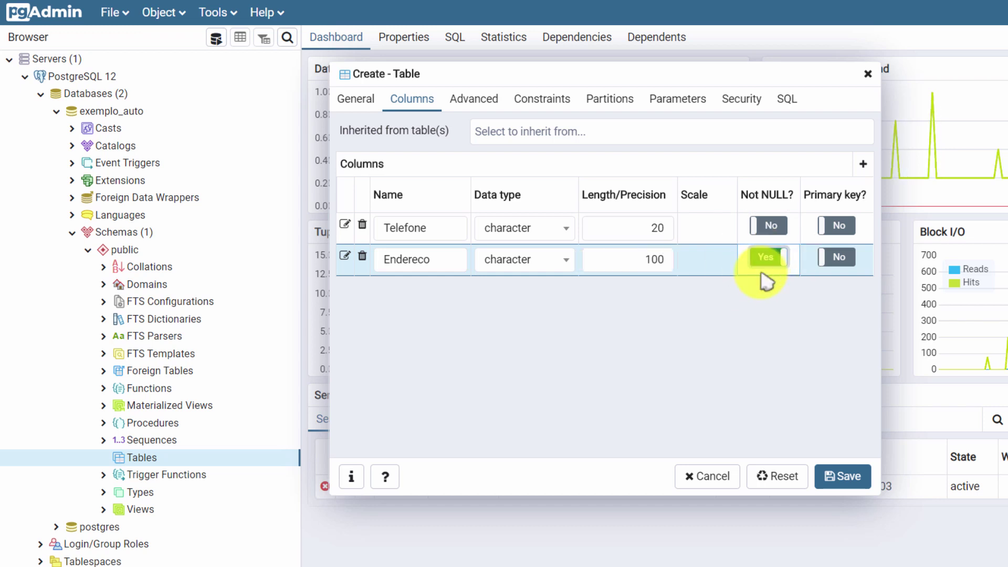
{"action": "left_click", "coordinate": [863, 163]}
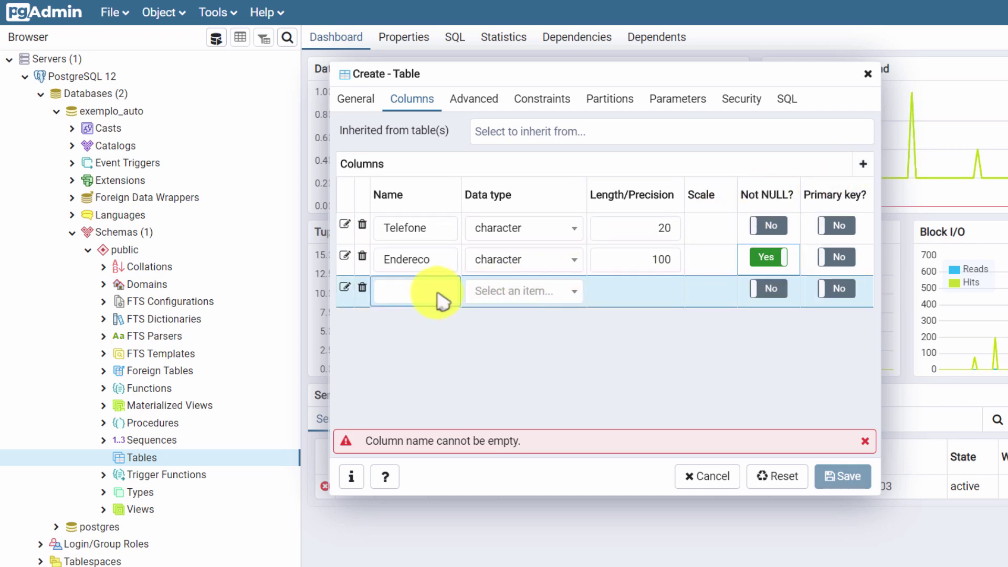
Step: Make the third column ID an integer that is NOT NULL and the primary key
{"action": "type", "text": "ID"}
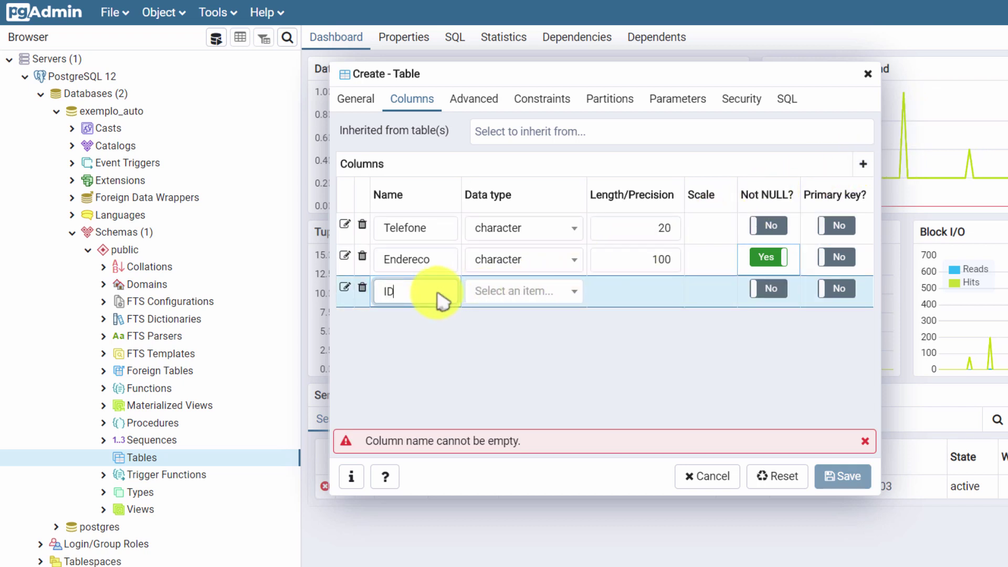
{"action": "left_click", "coordinate": [522, 298]}
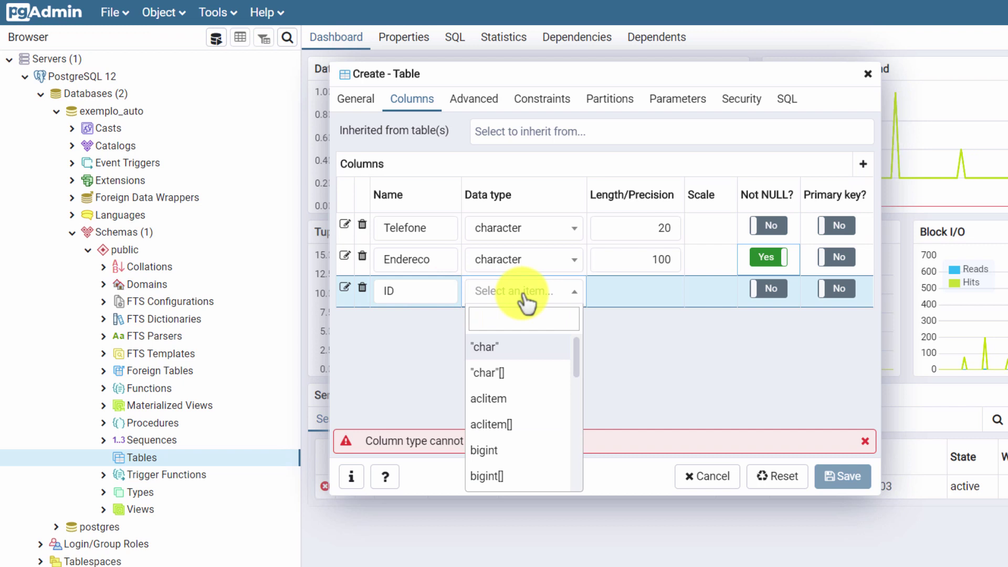
{"action": "type", "text": "in"}
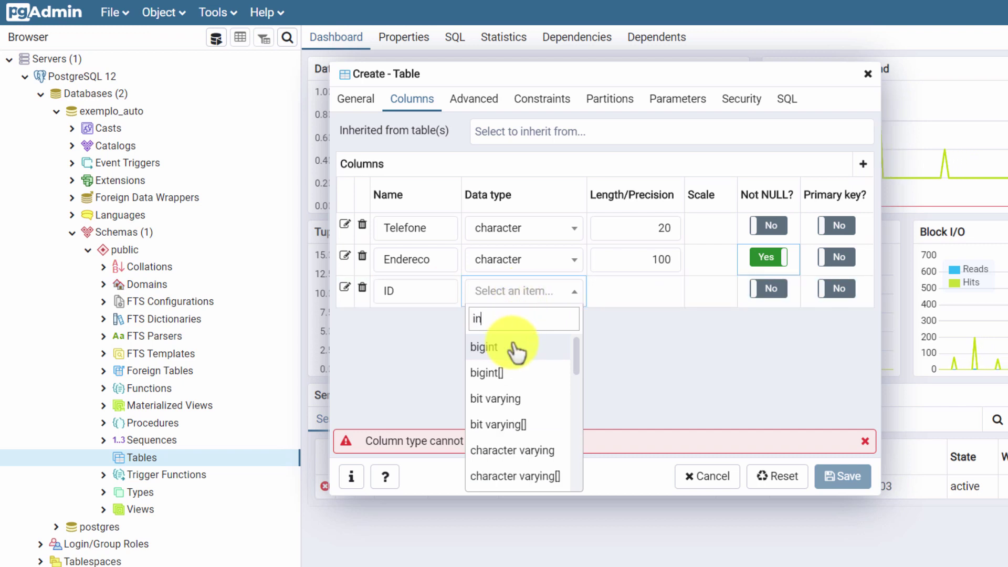
{"action": "type", "text": "t"}
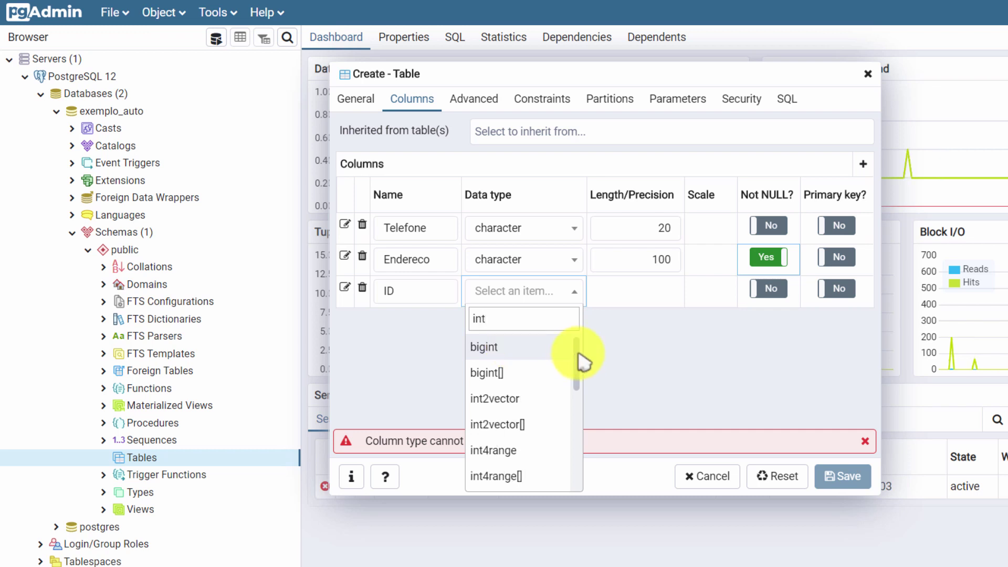
{"action": "left_click_drag", "start_coordinate": [579, 355], "coordinate": [587, 402]}
{"action": "left_click", "coordinate": [547, 429]}
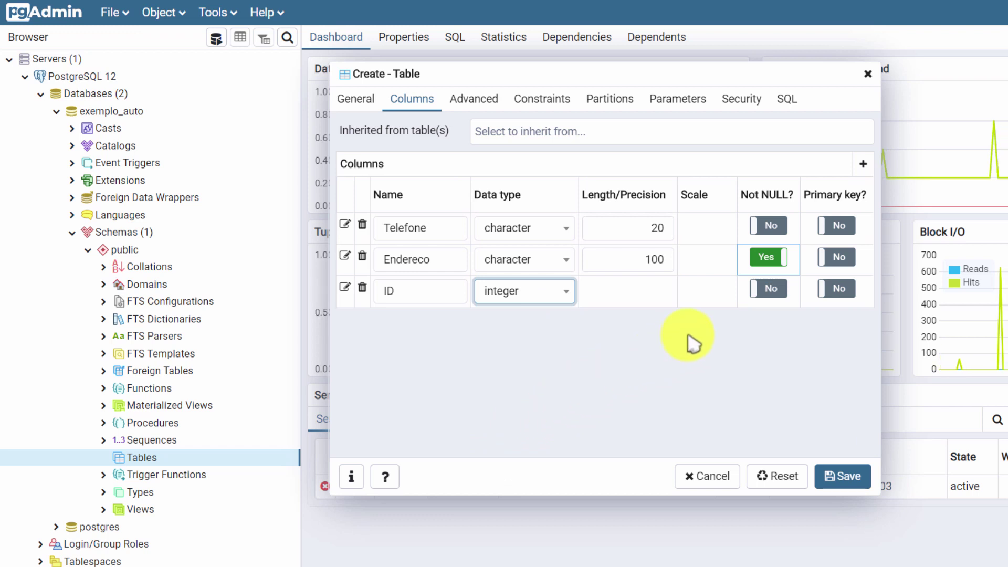
{"action": "left_click", "coordinate": [770, 290]}
{"action": "left_click", "coordinate": [837, 290]}
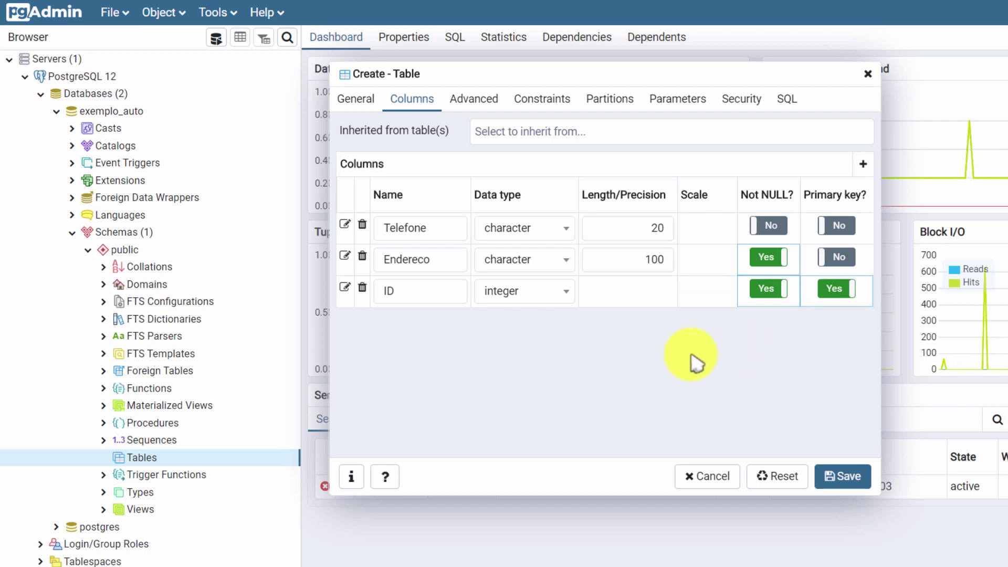
Step: Name the primary key constraint Cliente_PK and save the Cliente table
{"action": "left_click", "coordinate": [562, 103]}
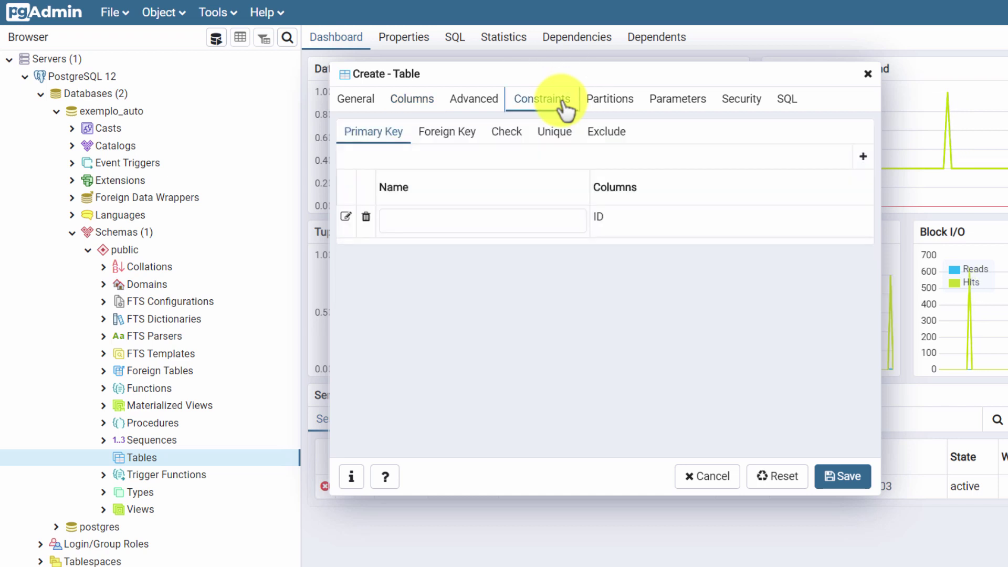
{"action": "left_click", "coordinate": [496, 224]}
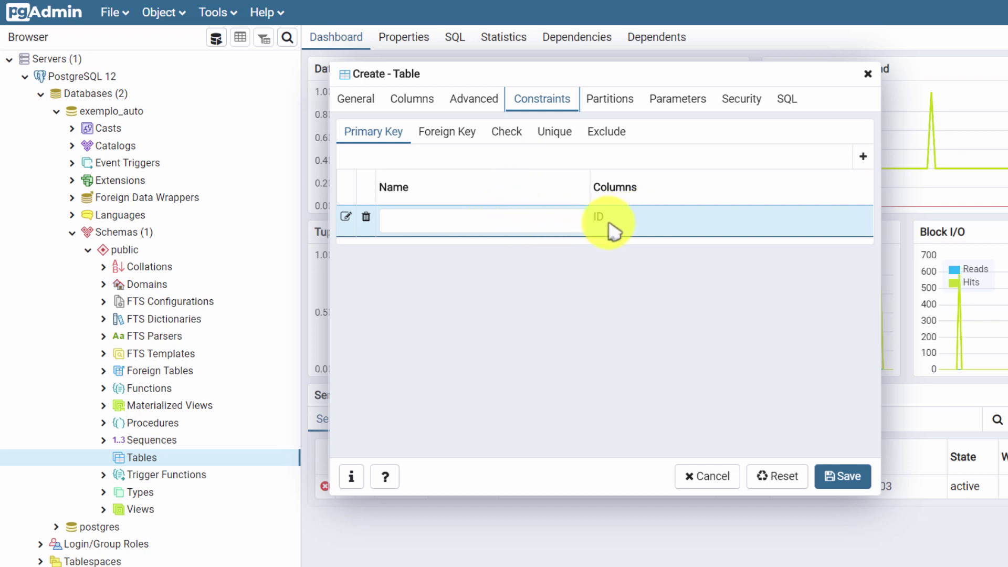
{"action": "left_click", "coordinate": [436, 248]}
{"action": "left_click", "coordinate": [420, 226]}
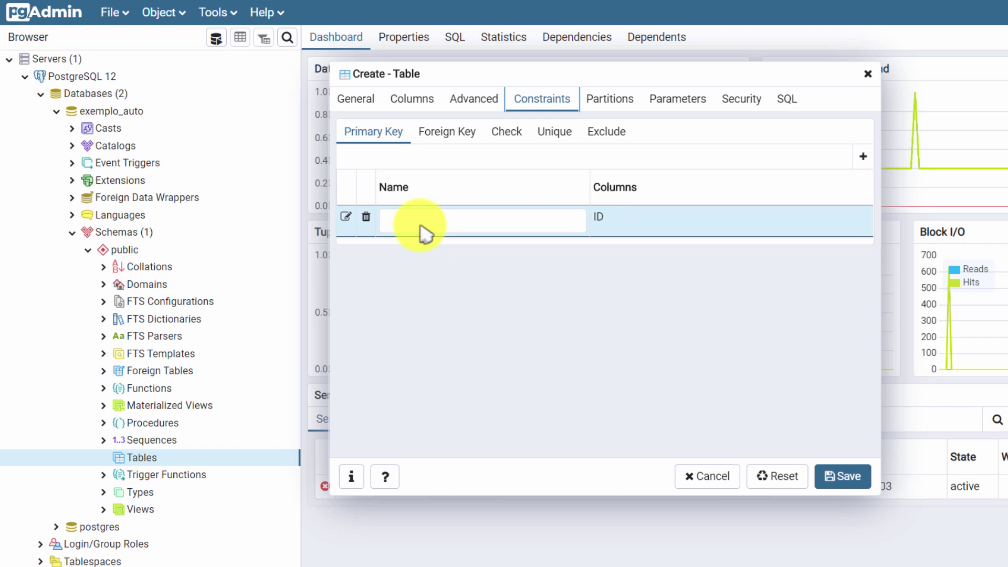
{"action": "left_click", "coordinate": [421, 227]}
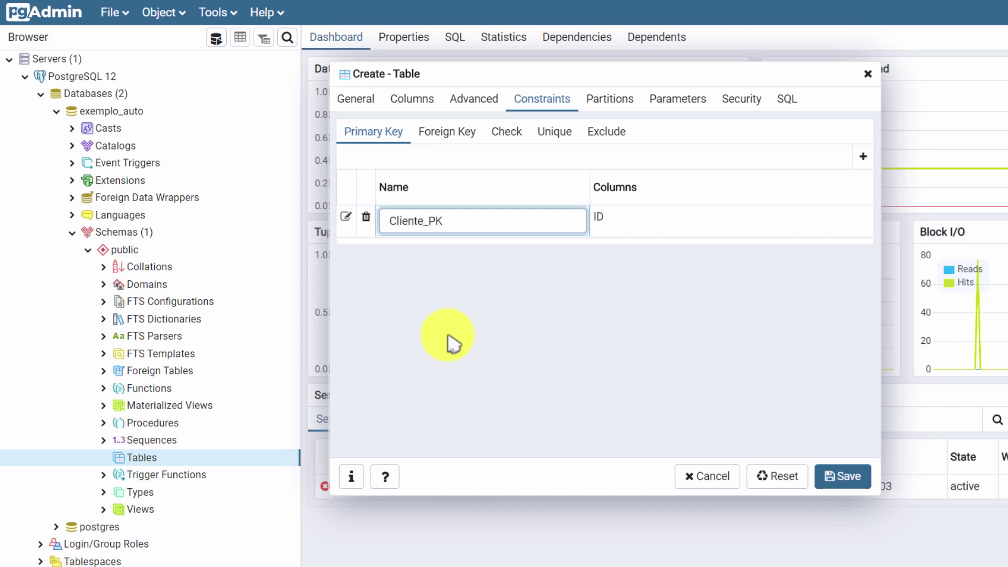
{"action": "left_click", "coordinate": [832, 469]}
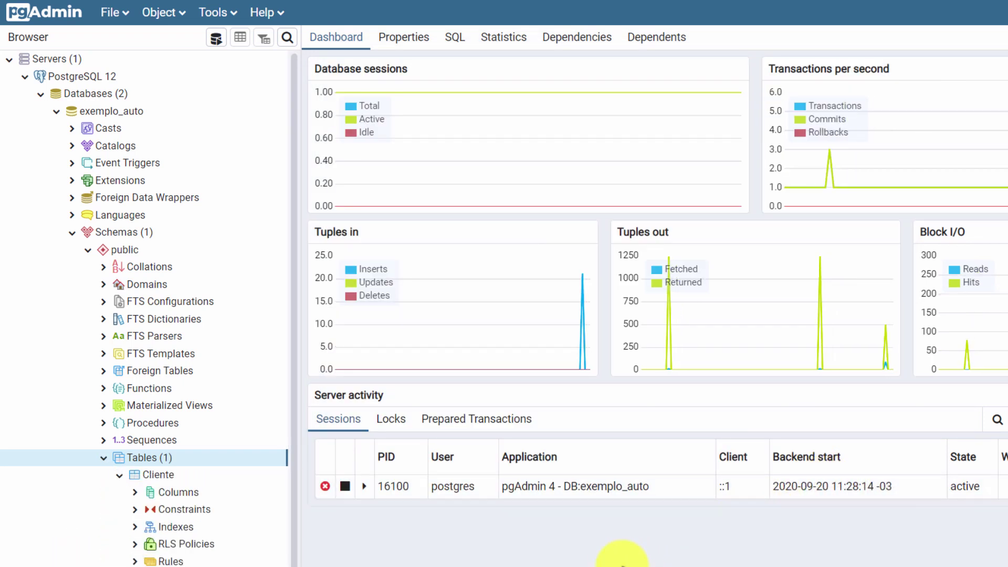
{"action": "left_click", "coordinate": [159, 476]}
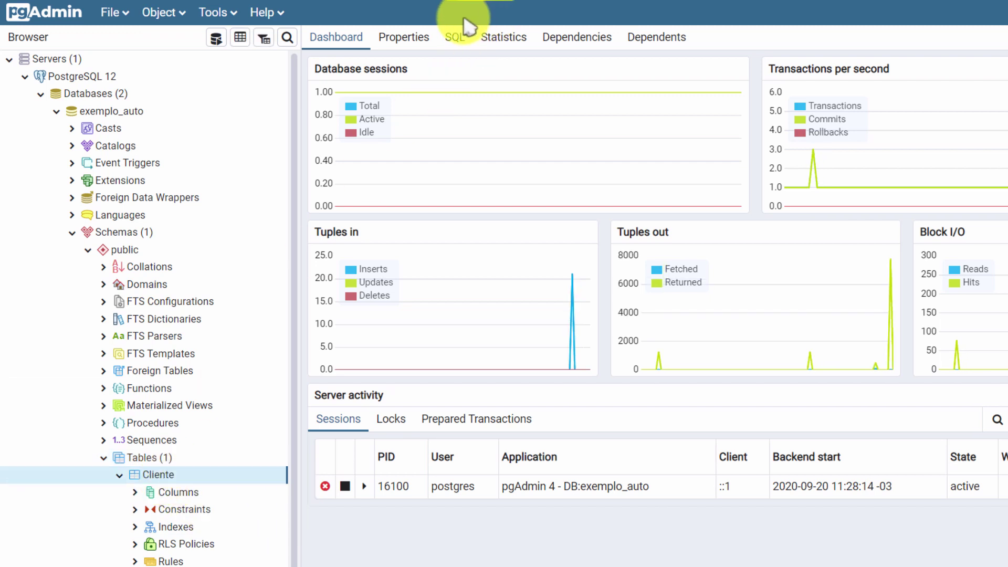
{"action": "left_click", "coordinate": [454, 38]}
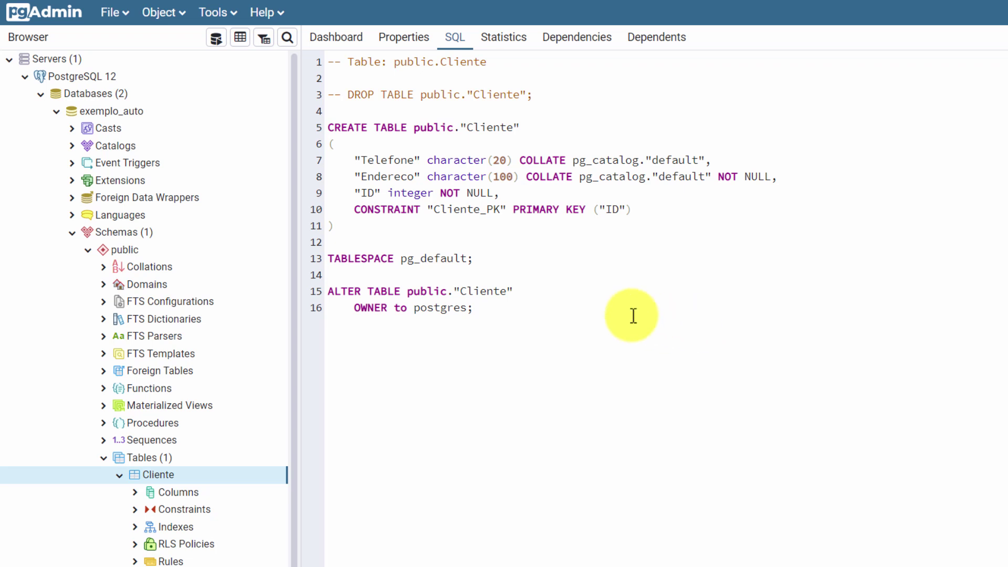
{"action": "left_click", "coordinate": [336, 51]}
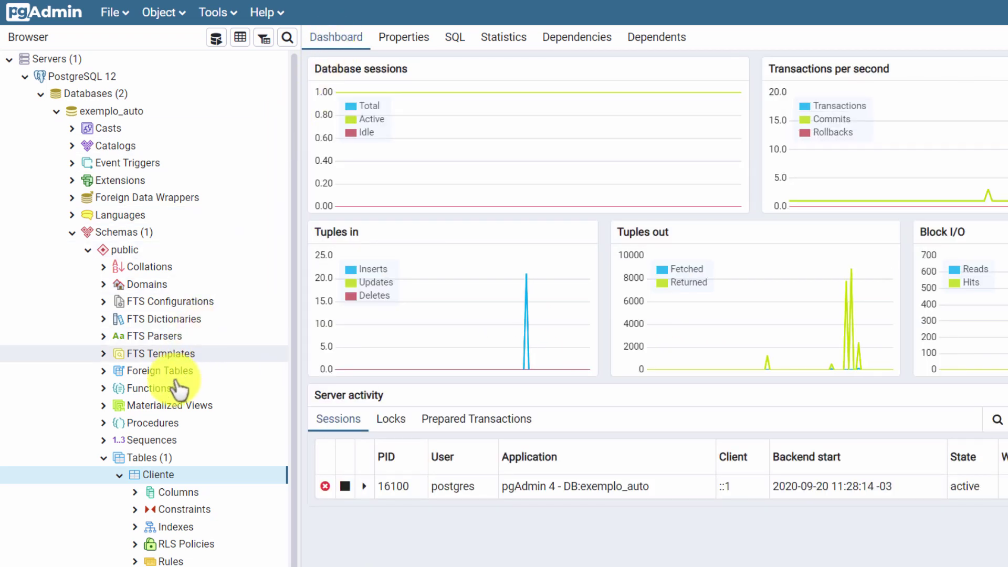
Step: Start a new table named Pessoa_fisica in exemplo_auto
{"action": "left_click", "coordinate": [167, 459]}
{"action": "right_click", "coordinate": [168, 461]}
{"action": "mouse_move", "coordinate": [241, 475]}
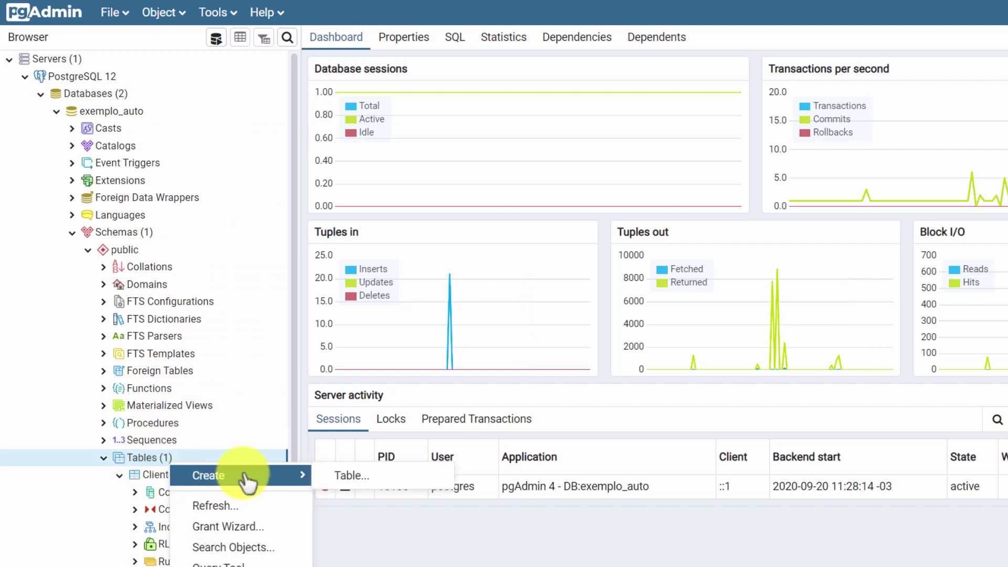
{"action": "left_click", "coordinate": [346, 476]}
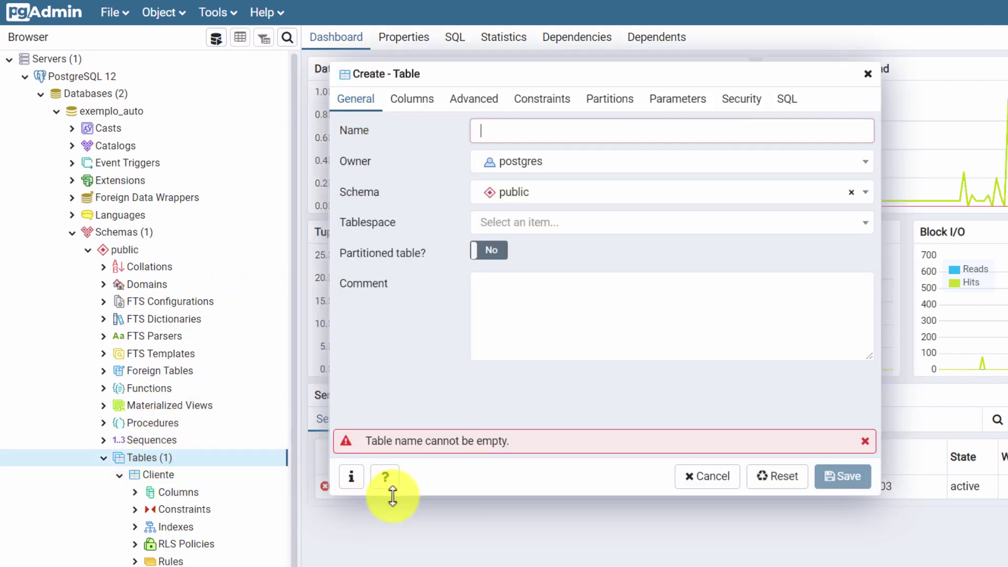
{"action": "type", "text": "Pess"}
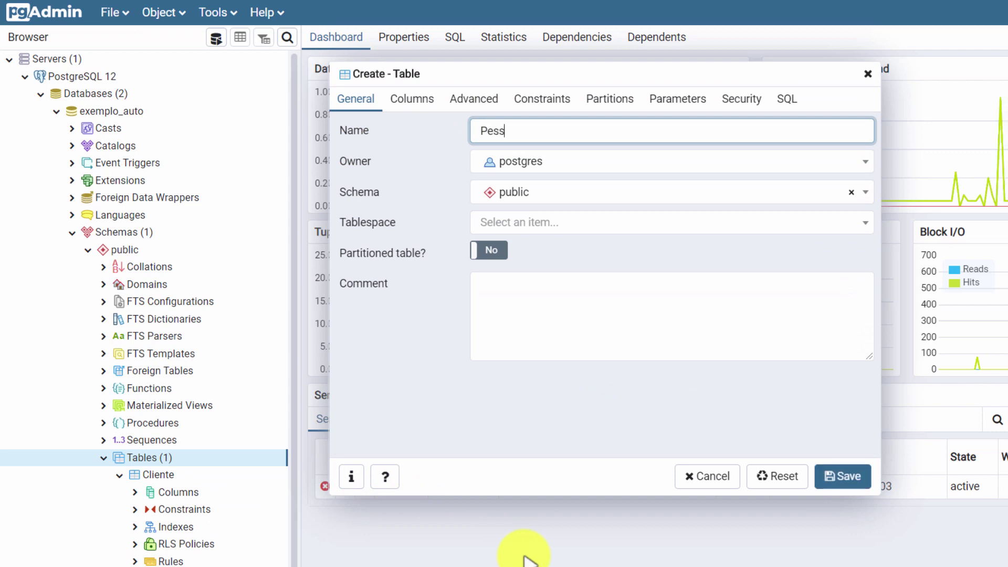
{"action": "type", "text": "oa_"}
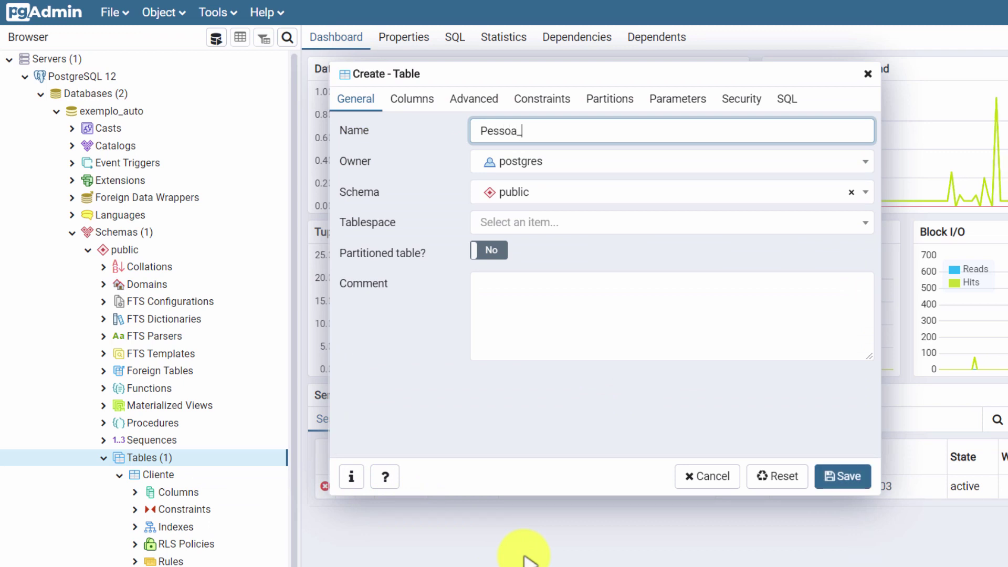
{"action": "type", "text": "fisica"}
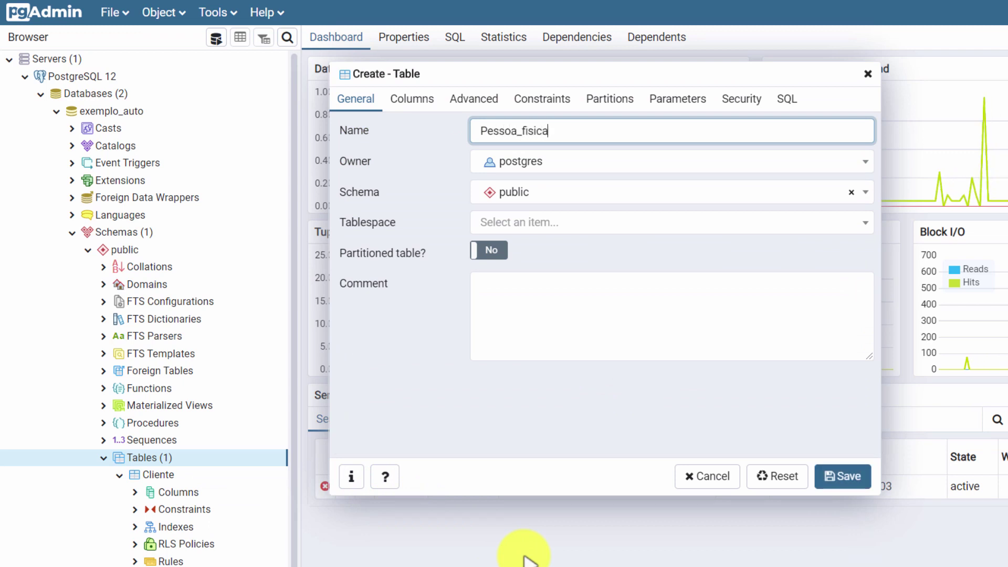
Step: Add a NOT NULL CPF column of type character(15)
{"action": "left_click", "coordinate": [418, 109]}
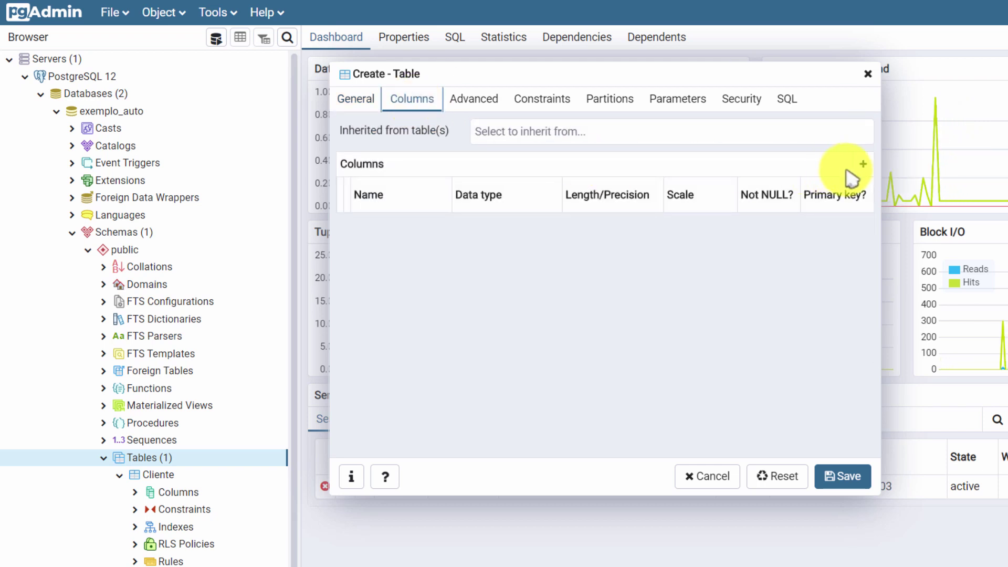
{"action": "left_click", "coordinate": [863, 164]}
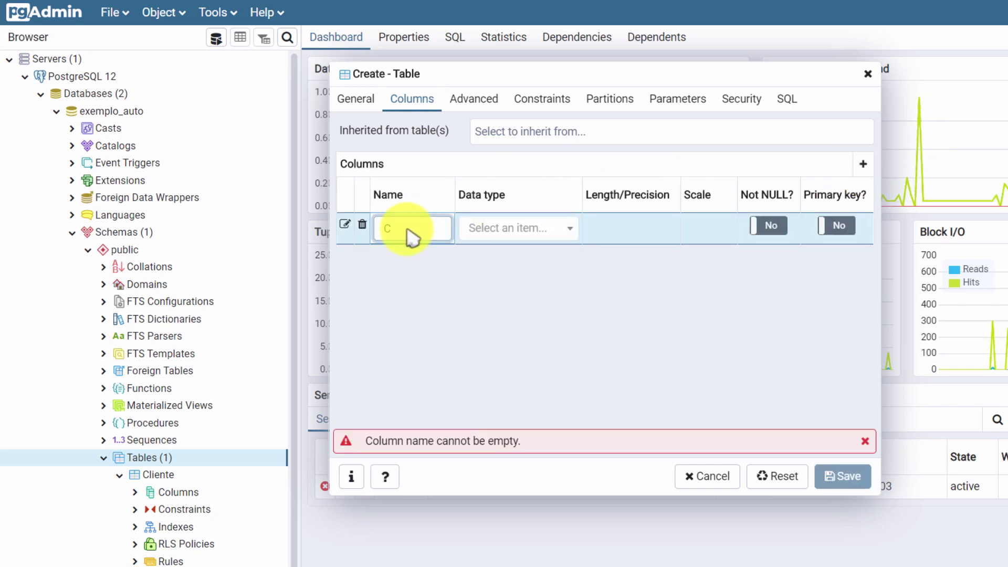
{"action": "type", "text": "CPF"}
{"action": "left_click", "coordinate": [546, 231]}
{"action": "type", "text": "ch"}
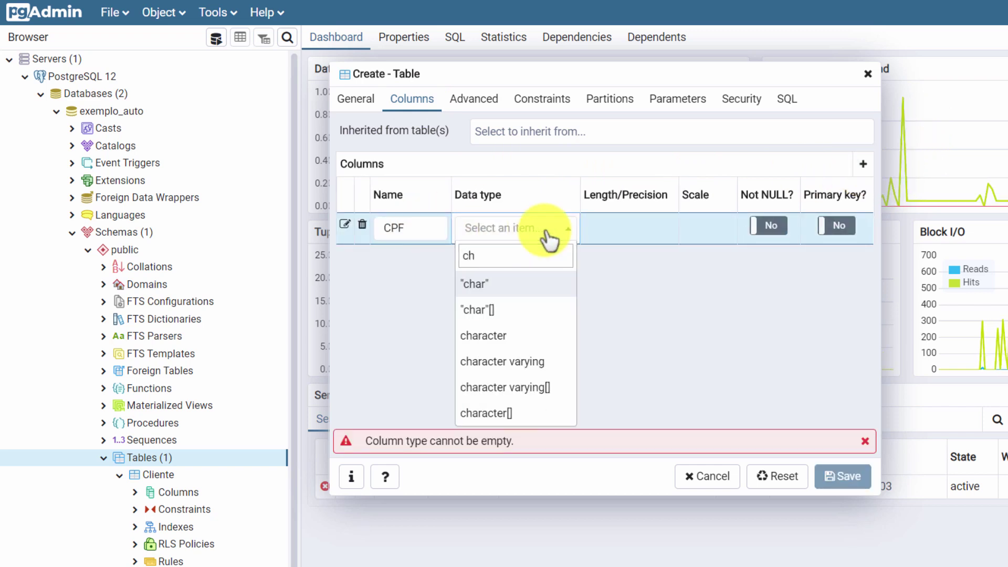
{"action": "left_click", "coordinate": [509, 335]}
{"action": "left_click", "coordinate": [623, 233]}
{"action": "type", "text": "15"}
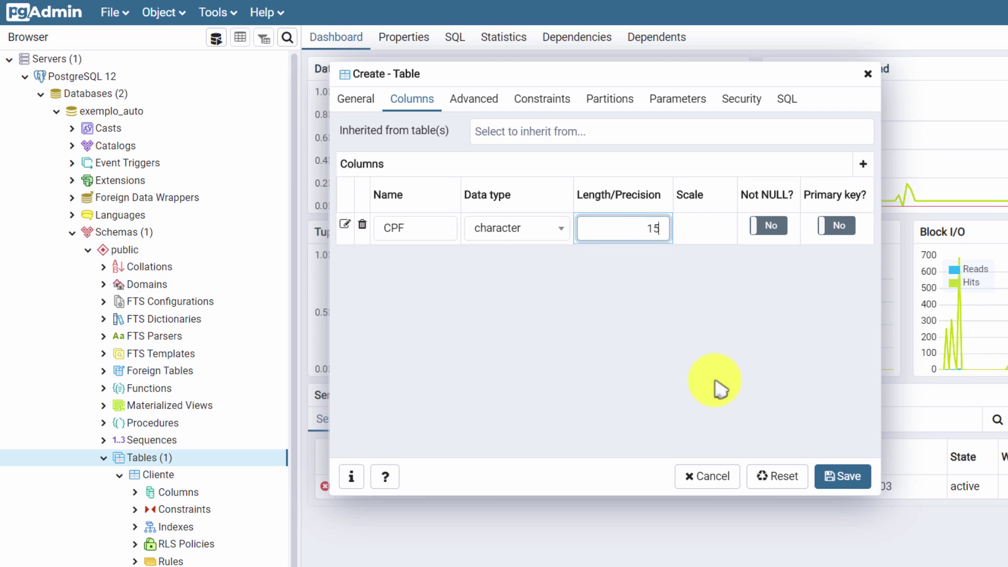
{"action": "left_click", "coordinate": [770, 225]}
Step: Add a NOT NULL Nome character(50) column and a Data_nascimento date column
{"action": "left_click", "coordinate": [863, 164]}
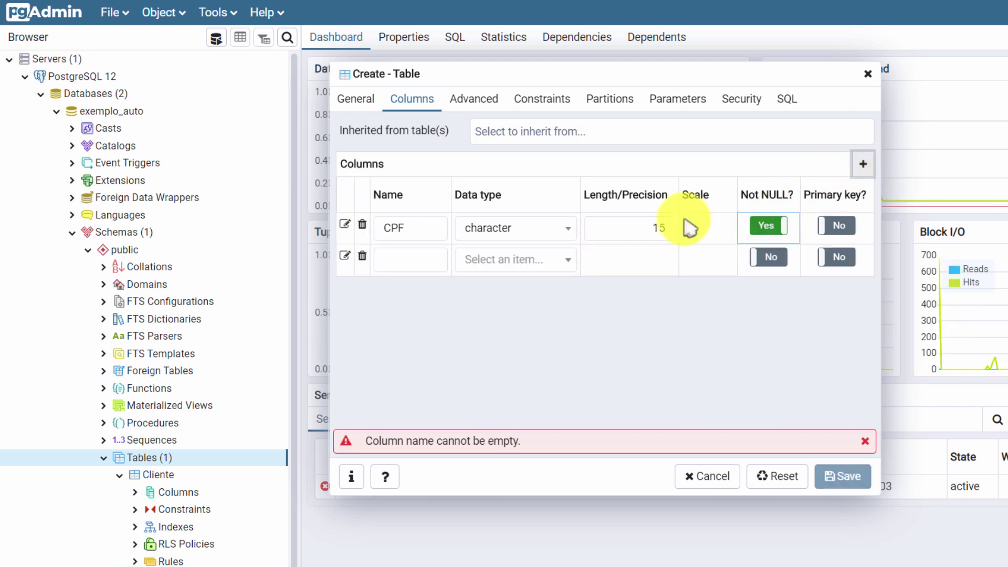
{"action": "type", "text": "Nome"}
{"action": "left_click", "coordinate": [572, 260]}
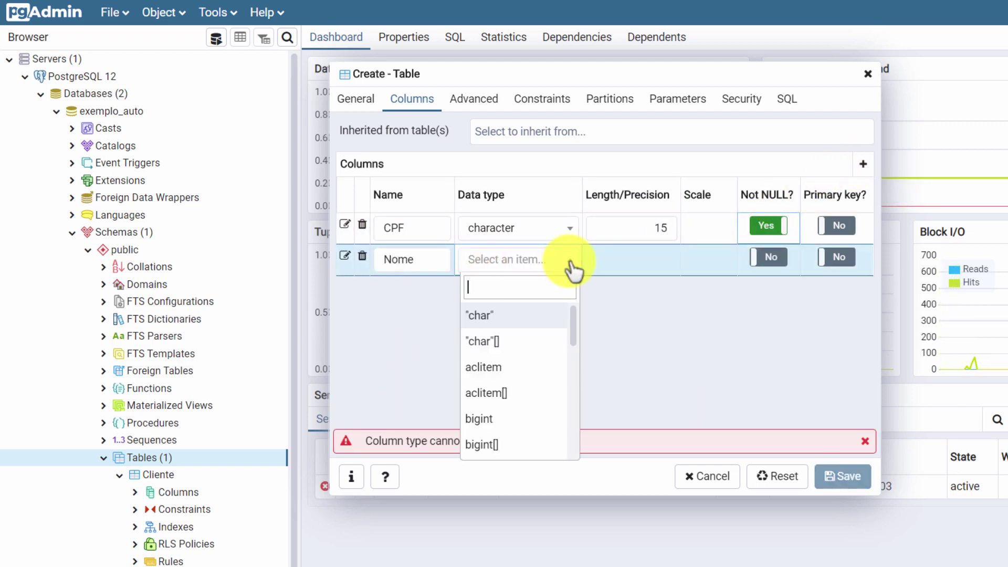
{"action": "type", "text": "ch"}
{"action": "left_click", "coordinate": [512, 365]}
{"action": "left_click", "coordinate": [638, 265]}
{"action": "type", "text": "50"}
{"action": "left_click", "coordinate": [768, 258]}
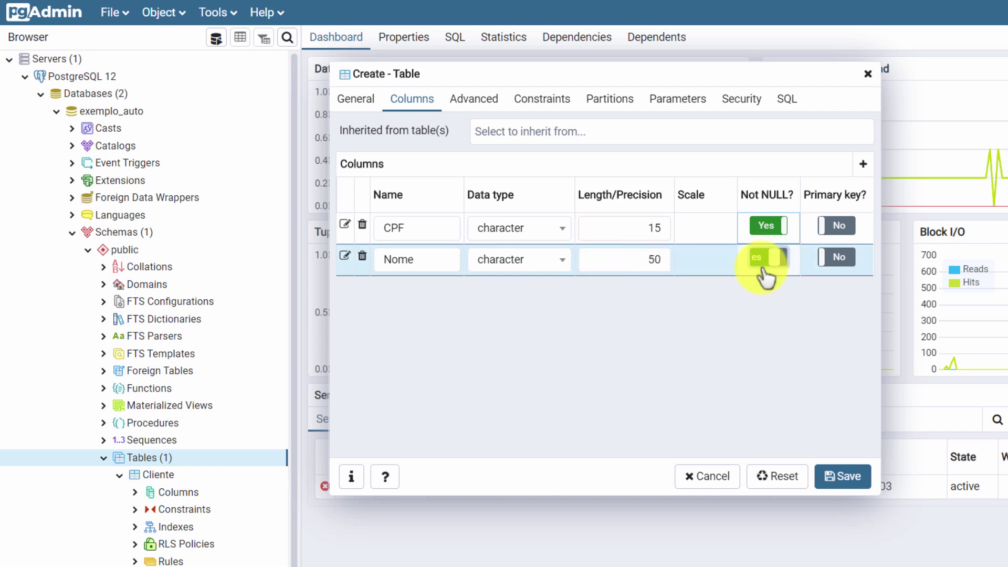
{"action": "left_click", "coordinate": [863, 164]}
{"action": "type", "text": "Data_nasci"}
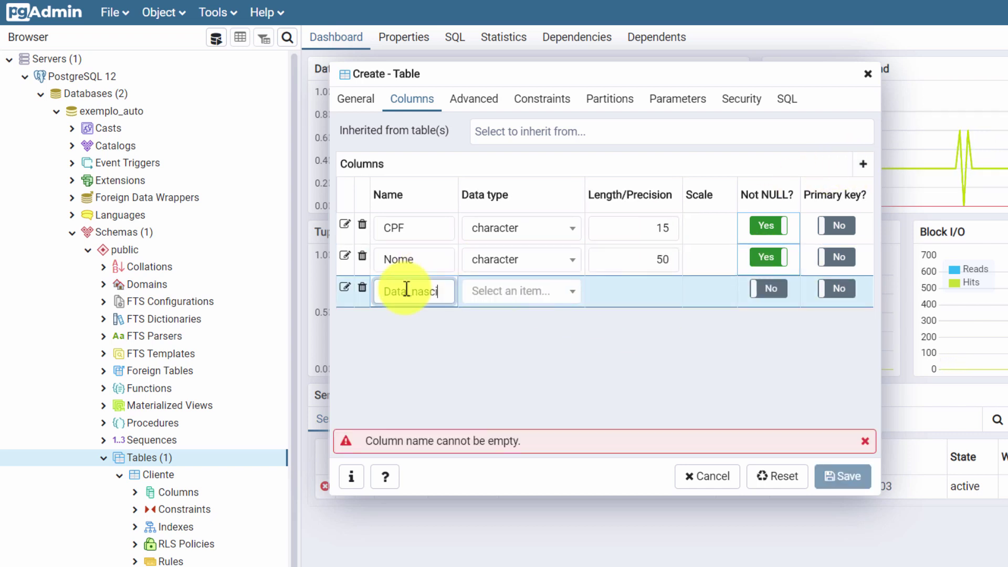
{"action": "type", "text": "mento"}
{"action": "left_click", "coordinate": [518, 292]}
{"action": "type", "text": "dat"}
{"action": "key", "text": "Return"}
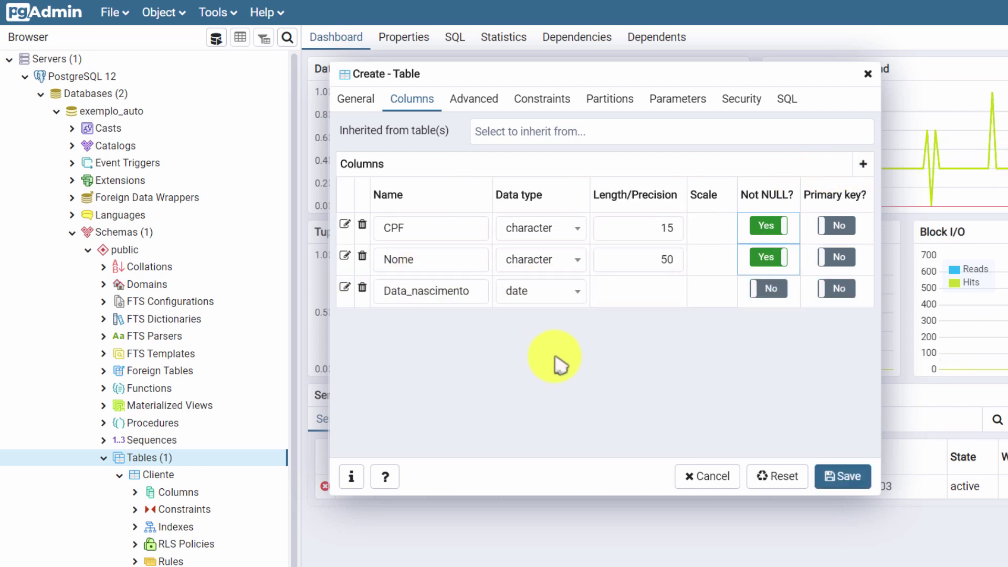
Step: Add integer ID as NOT NULL primary key named Pessoa_fisica_PK, and save the table
{"action": "left_click", "coordinate": [863, 164]}
{"action": "type", "text": "ID"}
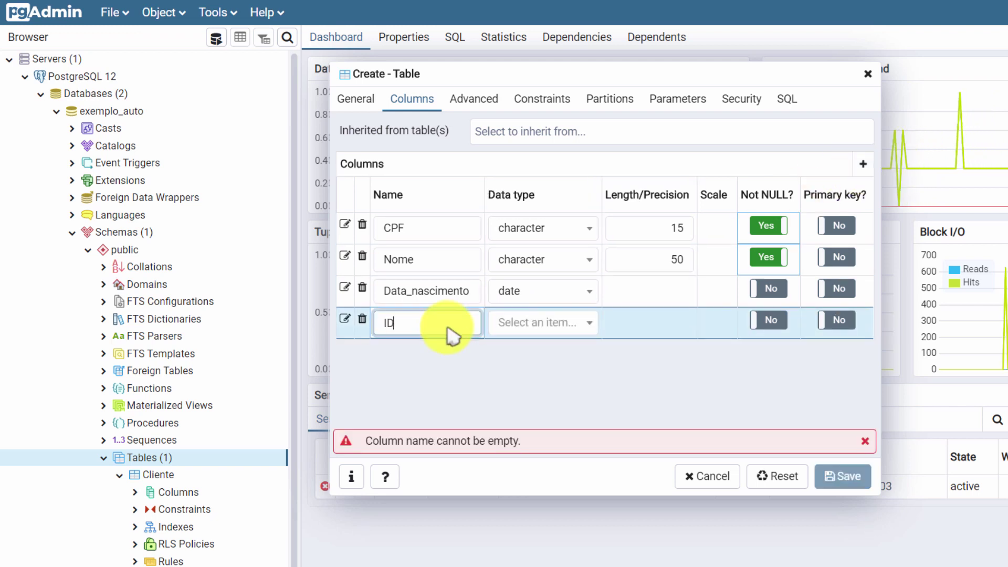
{"action": "left_click", "coordinate": [551, 325]}
{"action": "type", "text": "int"}
{"action": "key", "text": "Down"}
{"action": "key", "text": "Down"}
{"action": "key", "text": "Down"}
{"action": "key", "text": "Down"}
{"action": "key", "text": "Down"}
{"action": "key", "text": "Down"}
{"action": "key", "text": "Down"}
{"action": "key", "text": "Down"}
{"action": "key", "text": "Down"}
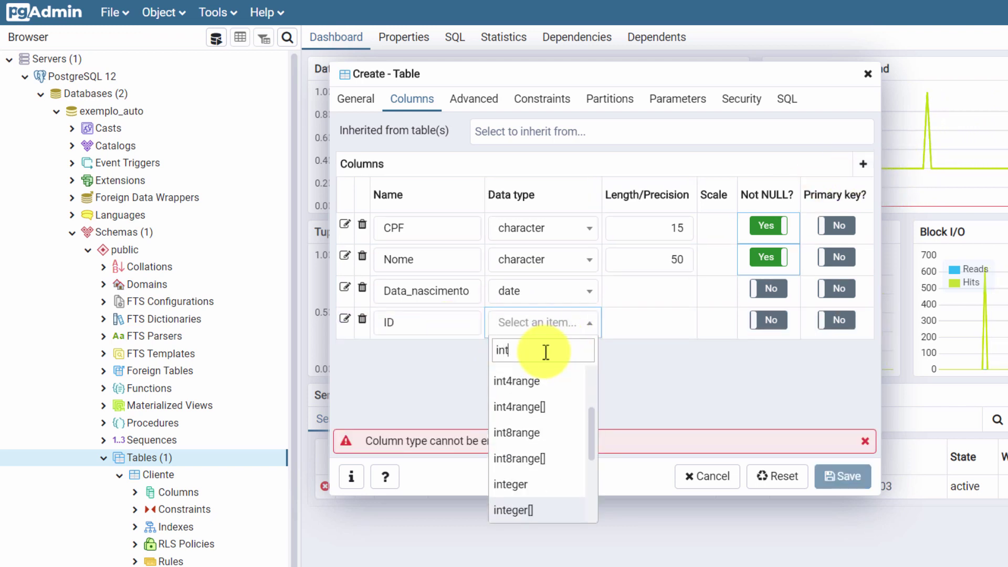
{"action": "key", "text": "Up"}
{"action": "key", "text": "Return"}
{"action": "left_click", "coordinate": [768, 320]}
{"action": "left_click", "coordinate": [836, 320]}
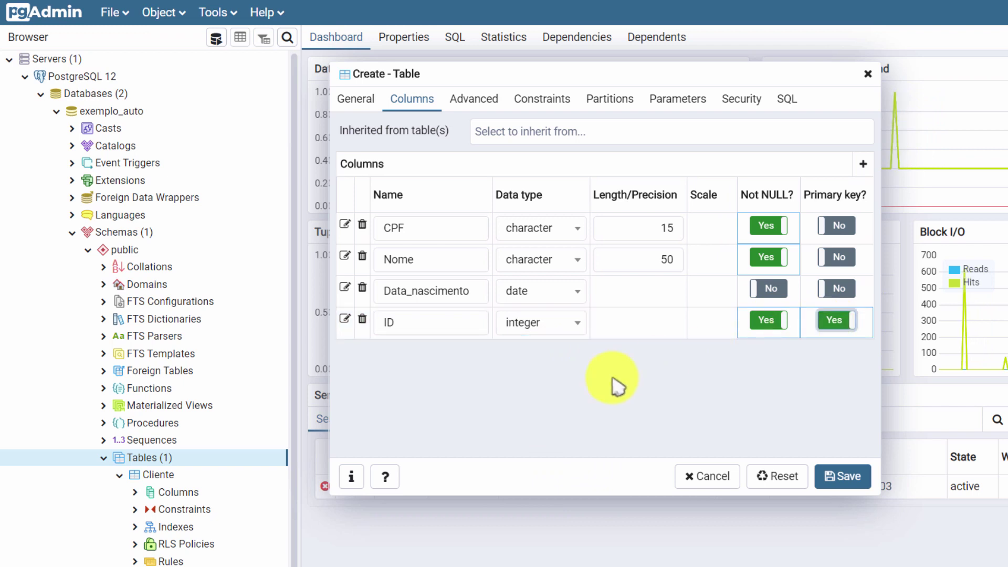
{"action": "left_click", "coordinate": [546, 100]}
{"action": "left_click", "coordinate": [505, 221]}
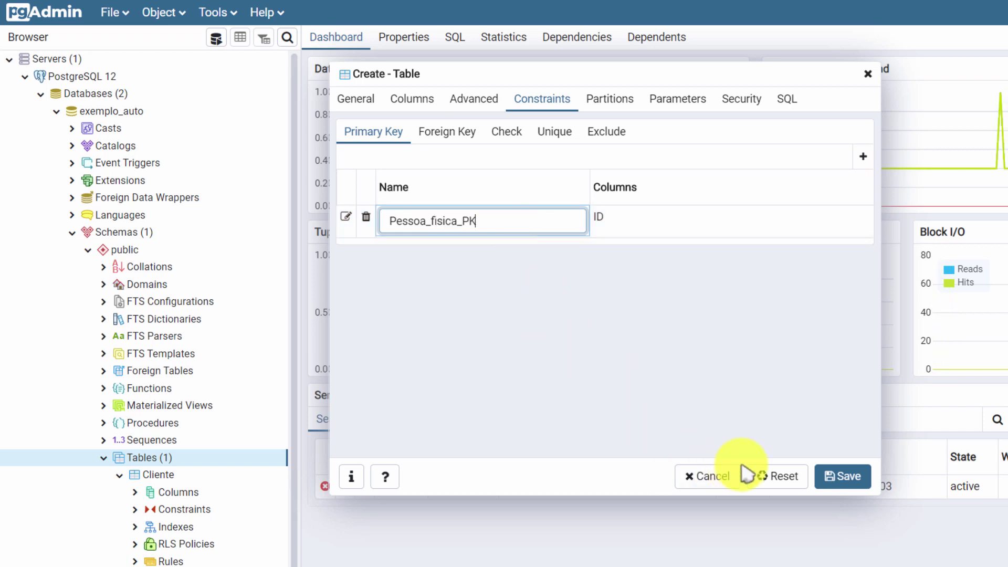
{"action": "left_click", "coordinate": [838, 476]}
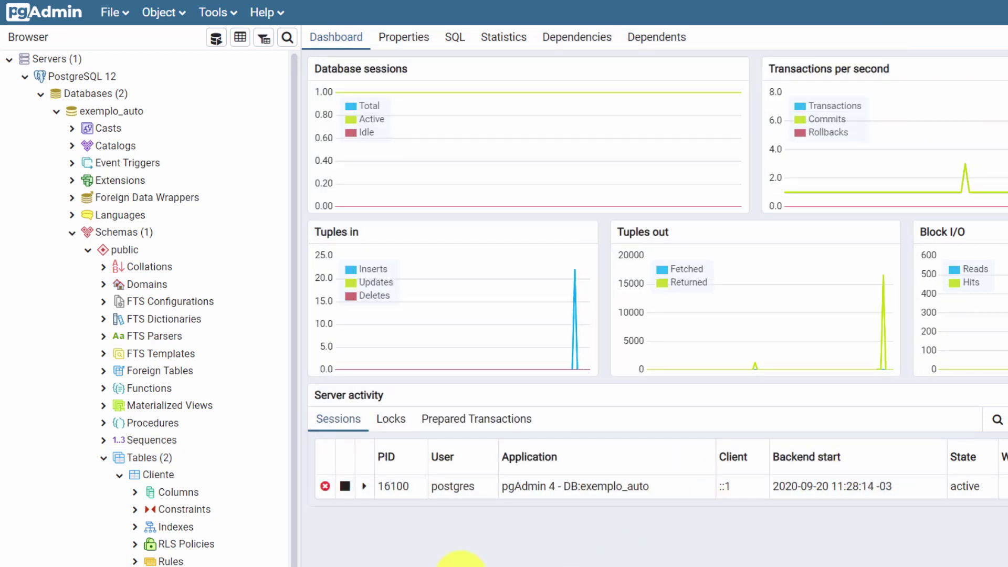
Step: Create a table named Pessoa_juridica with a NOT NULL CNPJ character(25) column
{"action": "right_click", "coordinate": [137, 461]}
{"action": "left_click", "coordinate": [315, 475]}
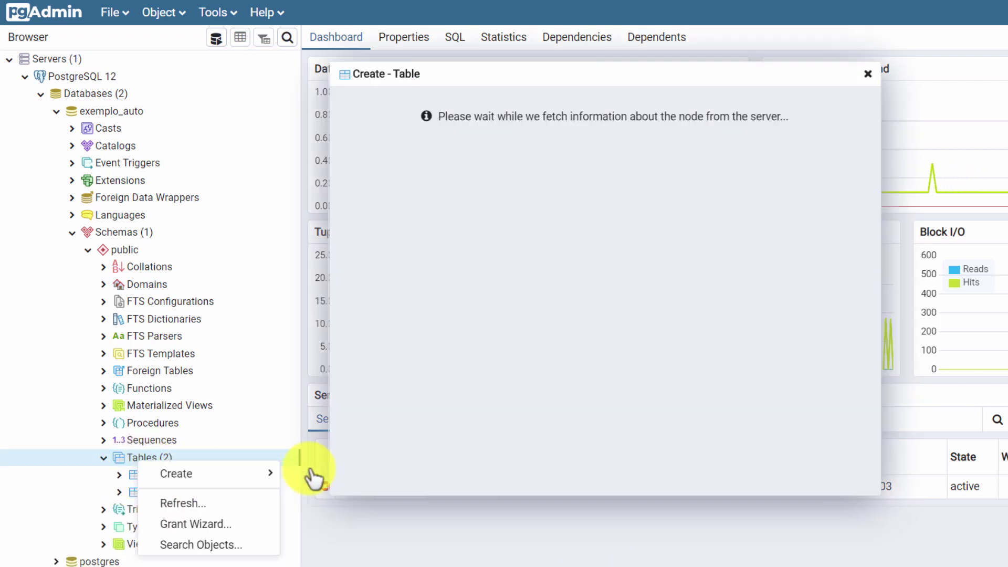
{"action": "type", "text": "Pessoa_juridica"}
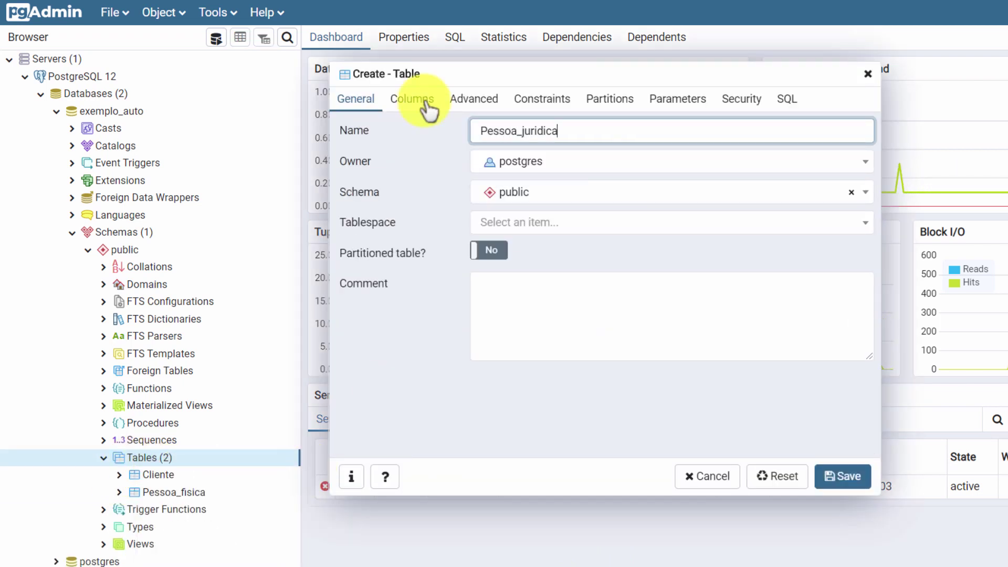
{"action": "left_click", "coordinate": [428, 105]}
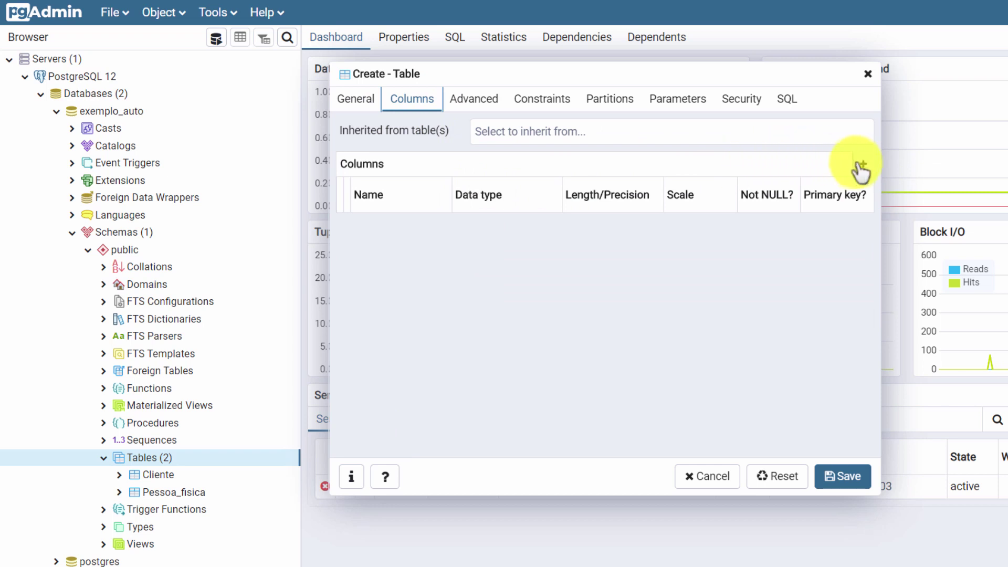
{"action": "left_click", "coordinate": [863, 164]}
{"action": "type", "text": "CNPJ"}
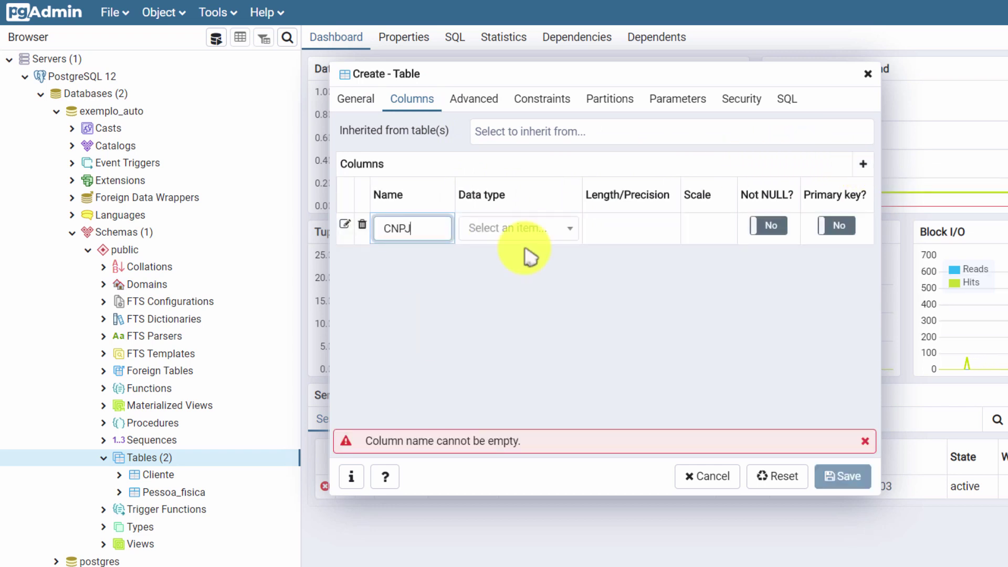
{"action": "left_click", "coordinate": [525, 229]}
{"action": "type", "text": "ch"}
{"action": "left_click", "coordinate": [484, 333]}
{"action": "left_click", "coordinate": [630, 228]}
{"action": "type", "text": "25"}
{"action": "left_click", "coordinate": [768, 225]}
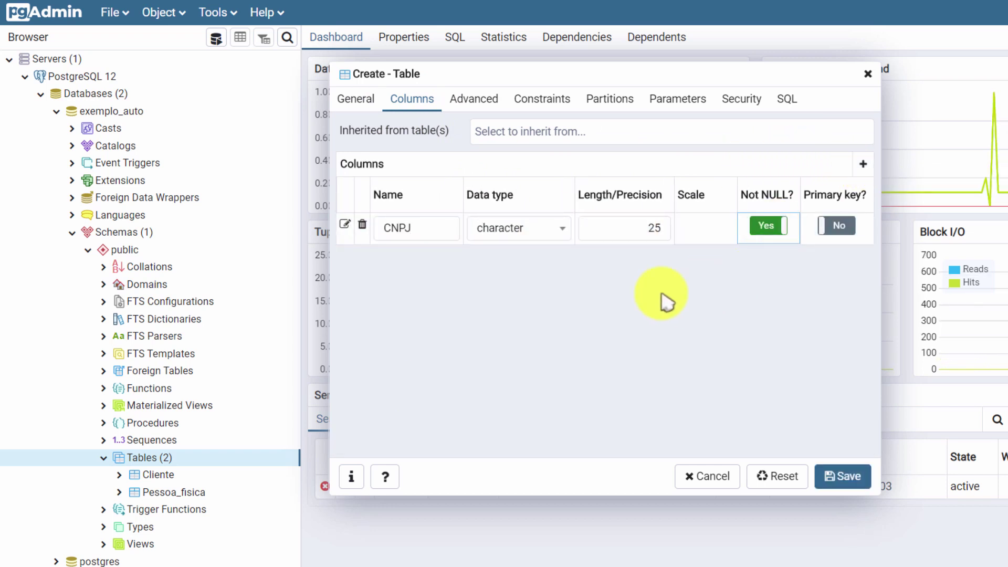
Step: Add a Razao_social column of type character(50)
{"action": "left_click", "coordinate": [863, 165]}
{"action": "type", "text": "razao_social"}
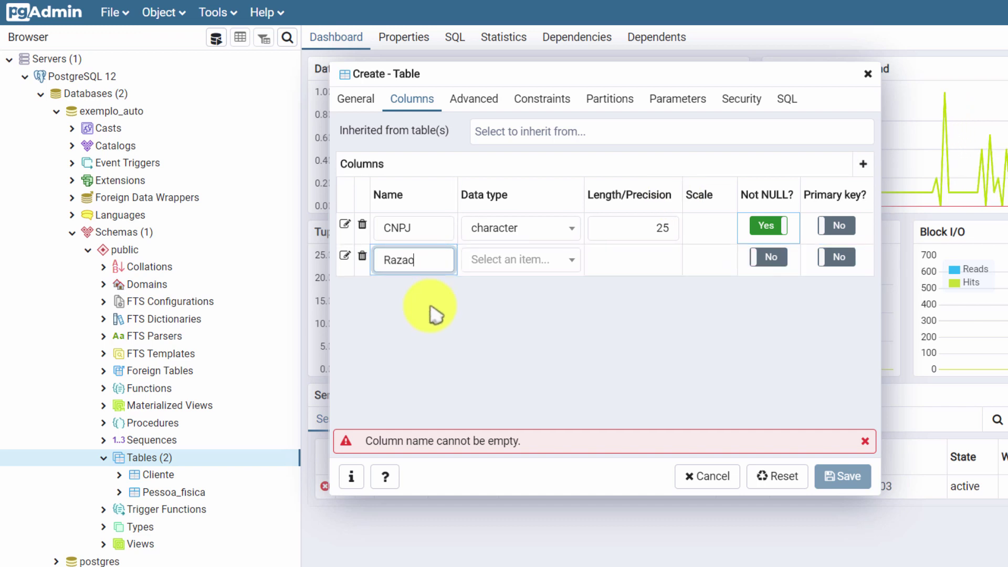
{"action": "left_click", "coordinate": [569, 259]}
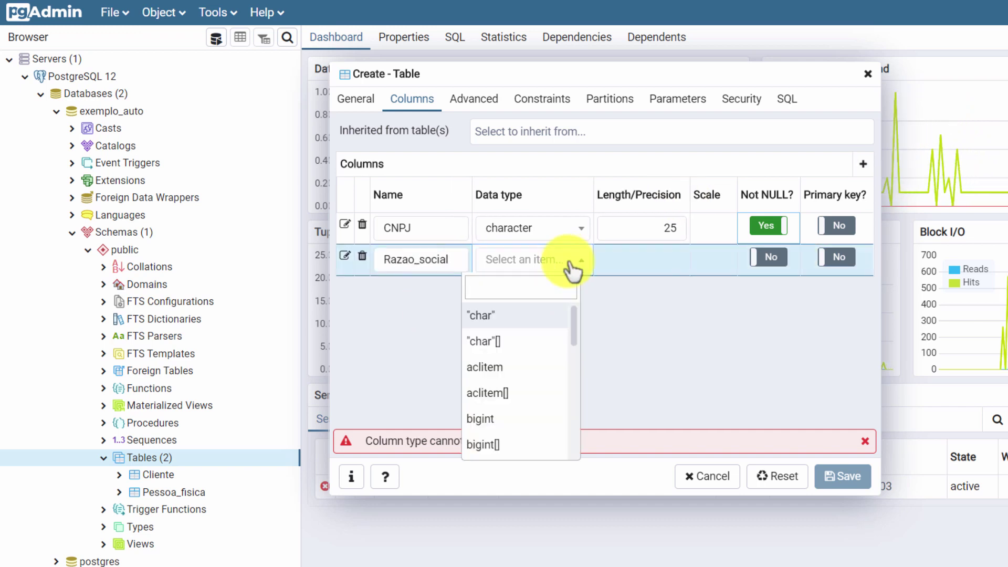
{"action": "type", "text": "cha"}
{"action": "left_click", "coordinate": [518, 364]}
{"action": "left_click", "coordinate": [612, 266]}
{"action": "type", "text": "50"}
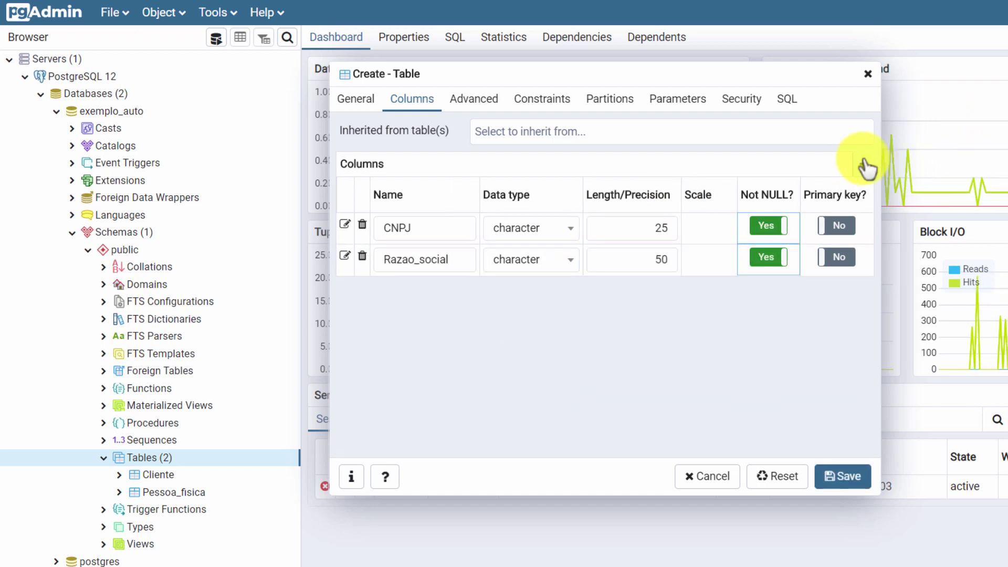
{"action": "left_click", "coordinate": [864, 165]}
Step: Add integer ID as NOT NULL primary key, suffix its constraint name with _PK, and save
{"action": "left_click", "coordinate": [450, 294]}
{"action": "type", "text": "ID"}
{"action": "left_click", "coordinate": [500, 291]}
{"action": "type", "text": "integ"}
{"action": "left_click", "coordinate": [498, 347]}
{"action": "left_click", "coordinate": [768, 288]}
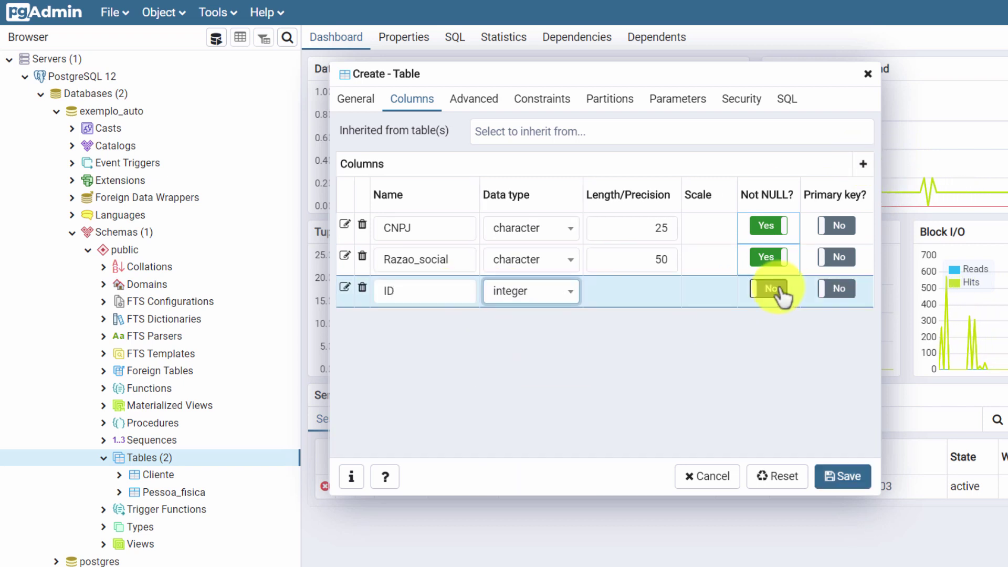
{"action": "left_click", "coordinate": [837, 288]}
{"action": "left_click", "coordinate": [556, 105]}
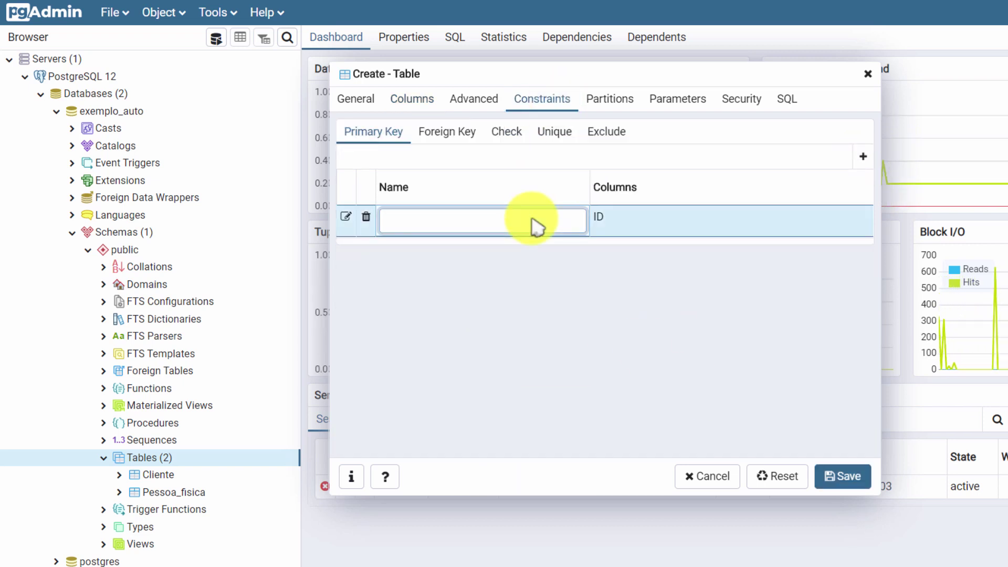
{"action": "type", "text": "_PK"}
{"action": "left_click", "coordinate": [842, 476]}
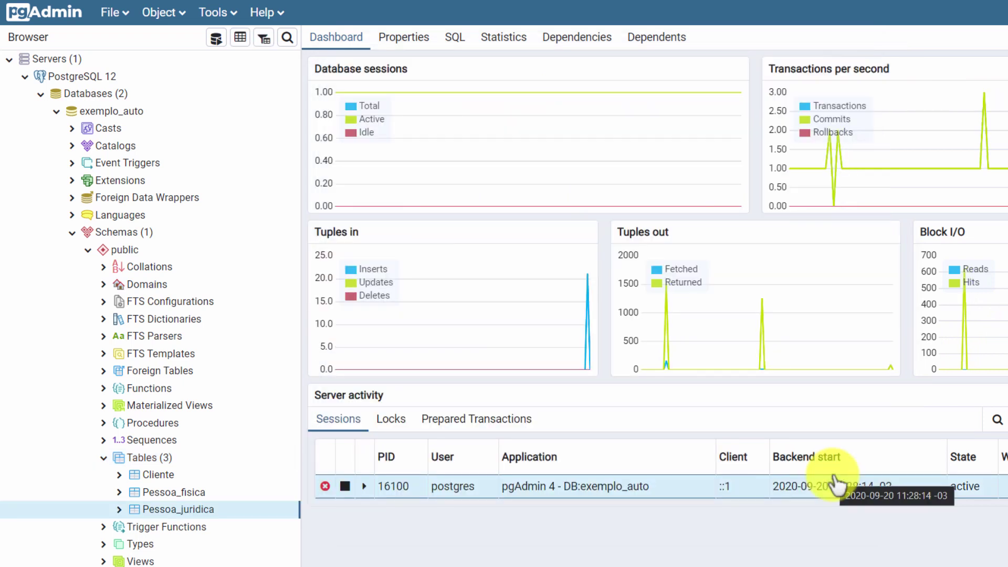
Step: Add a new foreign key named Pessoa_fisica_FK in Pessoa_fisica's properties
{"action": "right_click", "coordinate": [202, 494]}
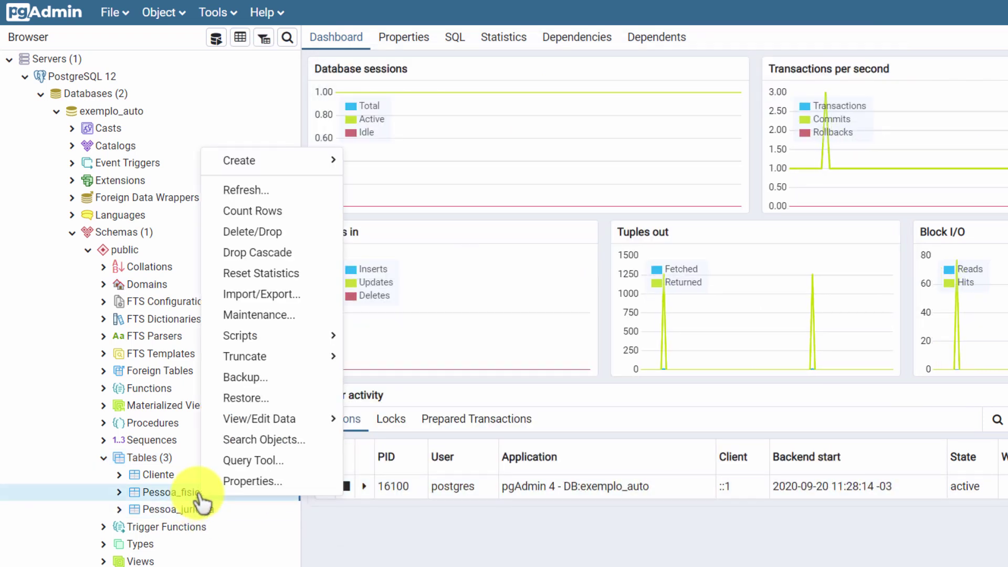
{"action": "left_click", "coordinate": [215, 484]}
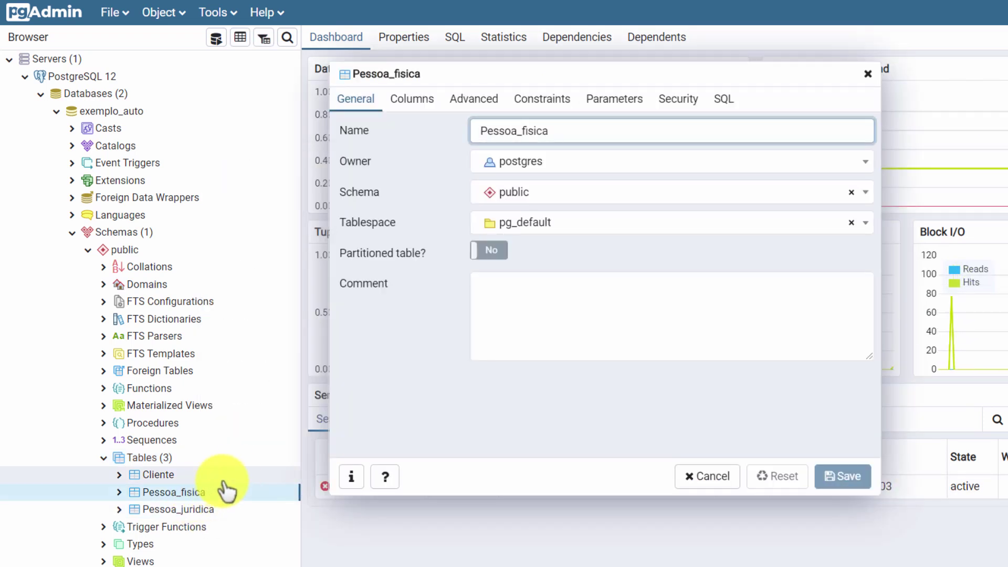
{"action": "left_click", "coordinate": [413, 101]}
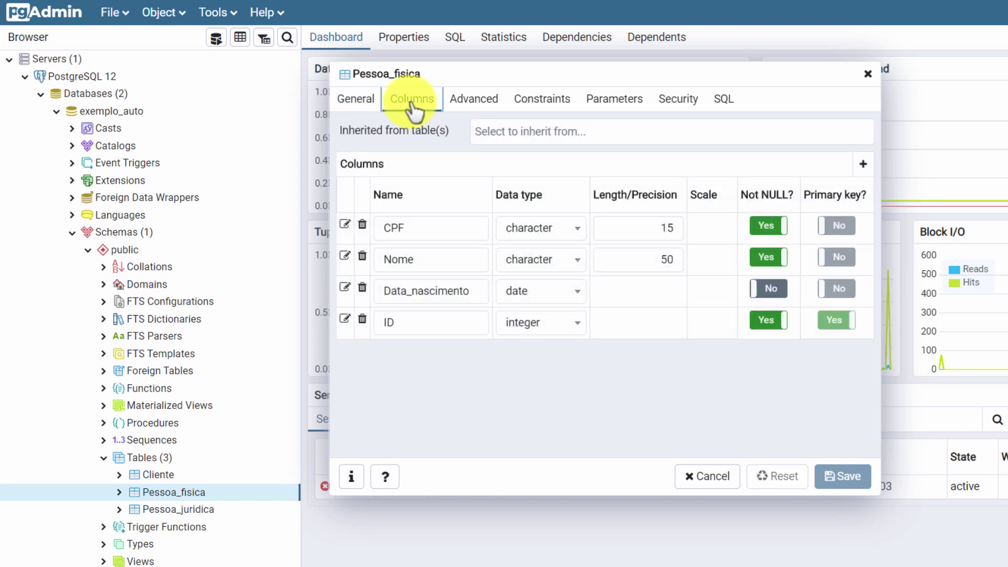
{"action": "left_click", "coordinate": [541, 103]}
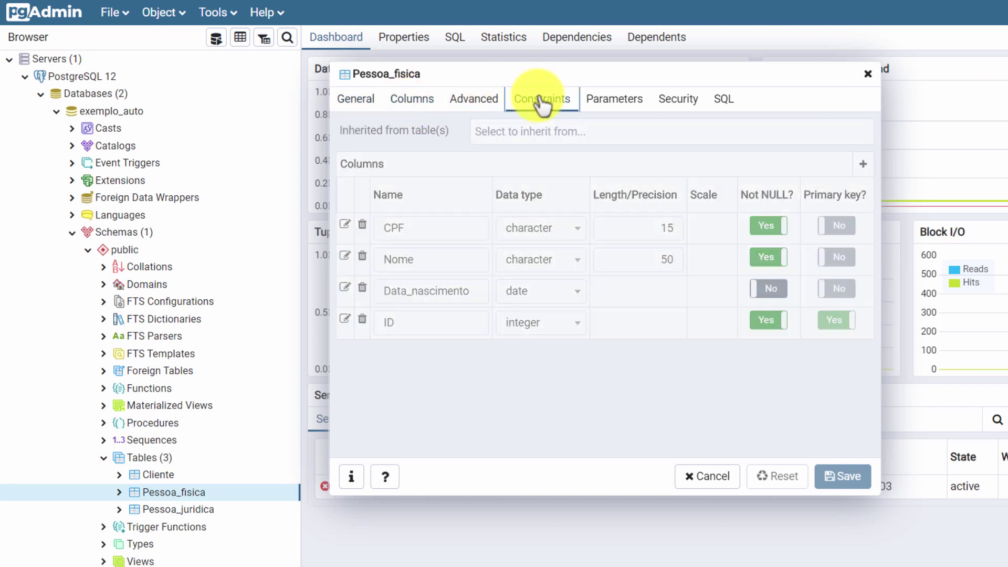
{"action": "left_click", "coordinate": [448, 134]}
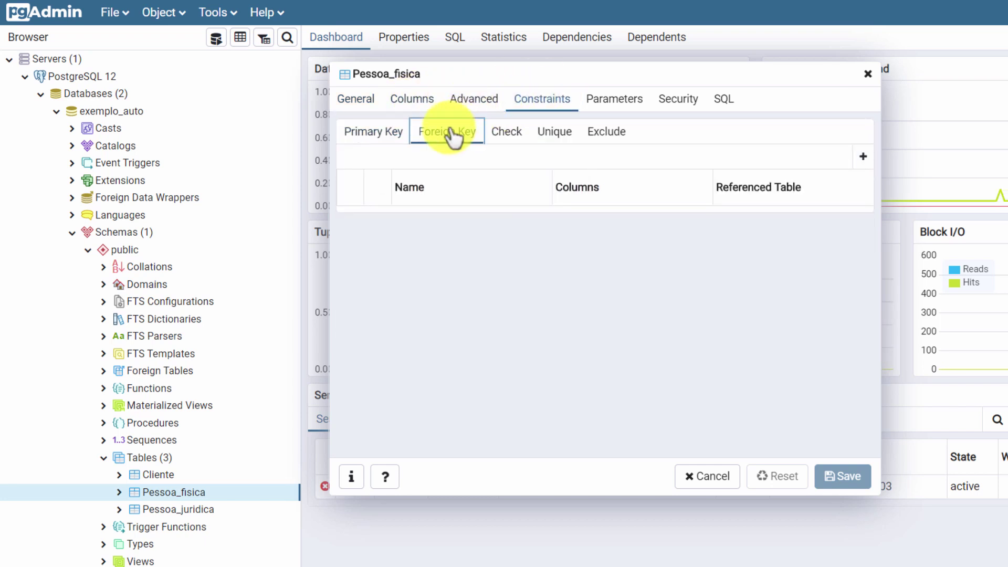
{"action": "left_click", "coordinate": [863, 157]}
{"action": "left_click", "coordinate": [479, 225]}
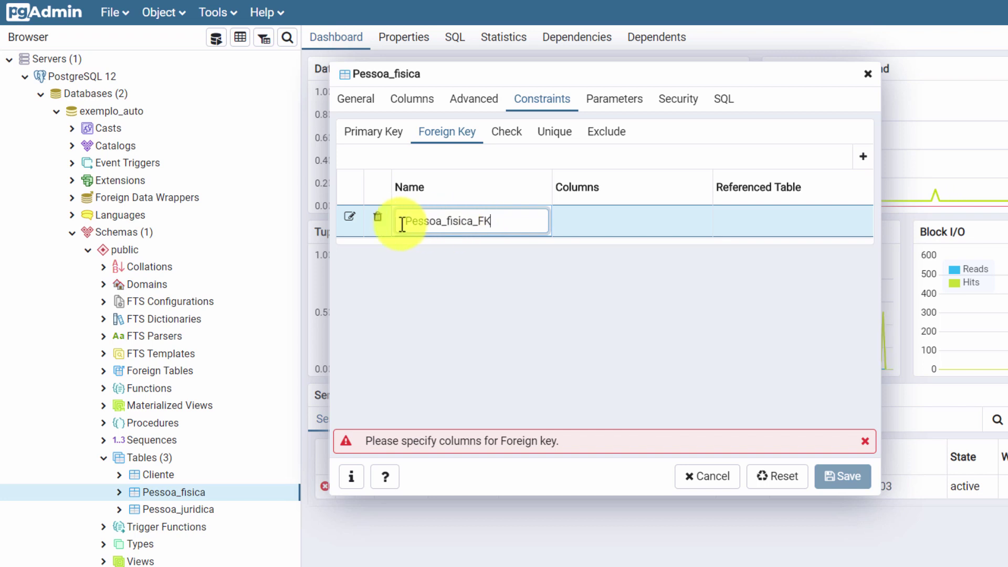
Step: Link local column ID to public.Cliente's ID in the foreign key and save
{"action": "left_click", "coordinate": [348, 215]}
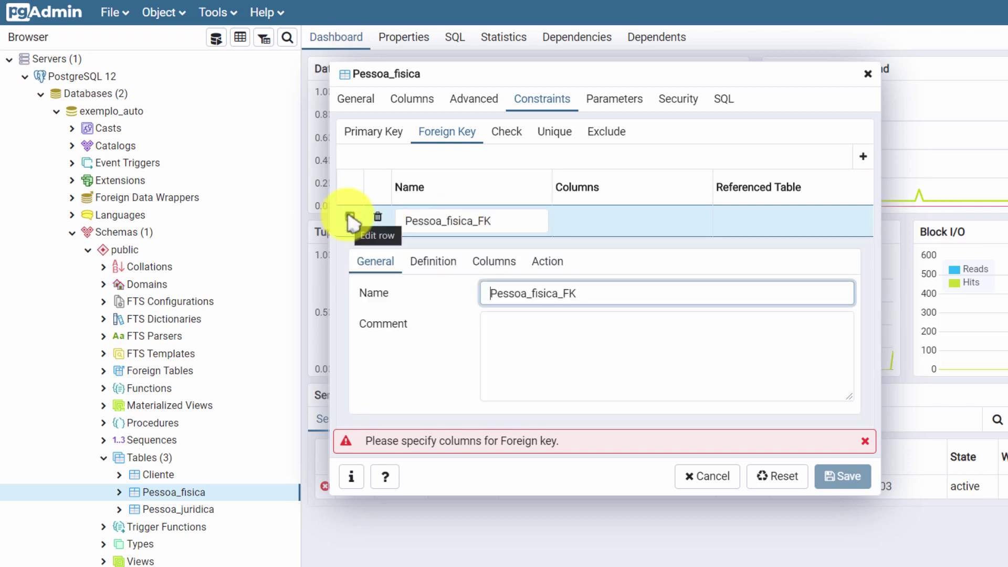
{"action": "left_click", "coordinate": [494, 261]}
{"action": "left_click", "coordinate": [609, 310]}
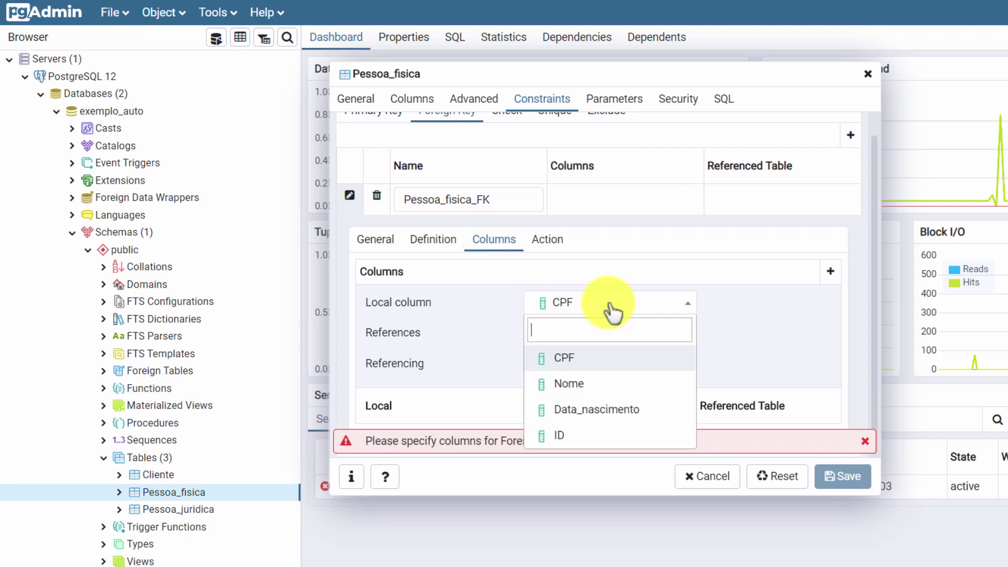
{"action": "left_click", "coordinate": [585, 436]}
{"action": "left_click", "coordinate": [672, 336]}
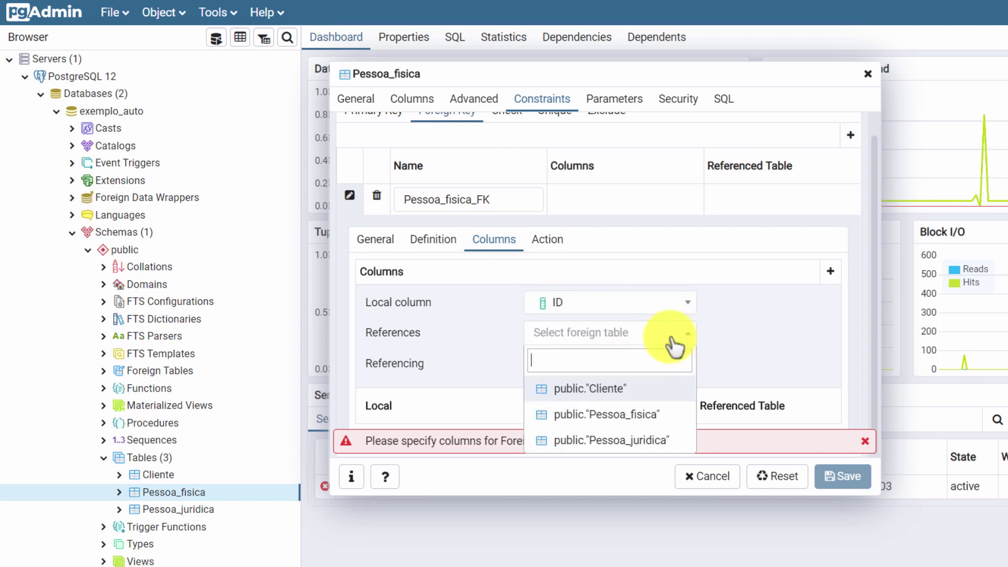
{"action": "left_click", "coordinate": [612, 391]}
{"action": "left_click", "coordinate": [632, 368]}
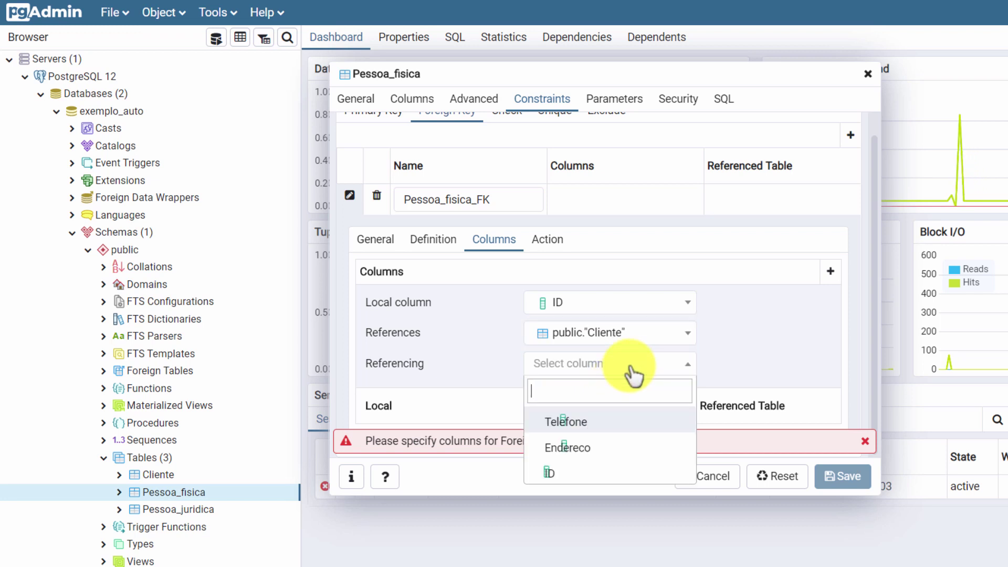
{"action": "left_click", "coordinate": [549, 473]}
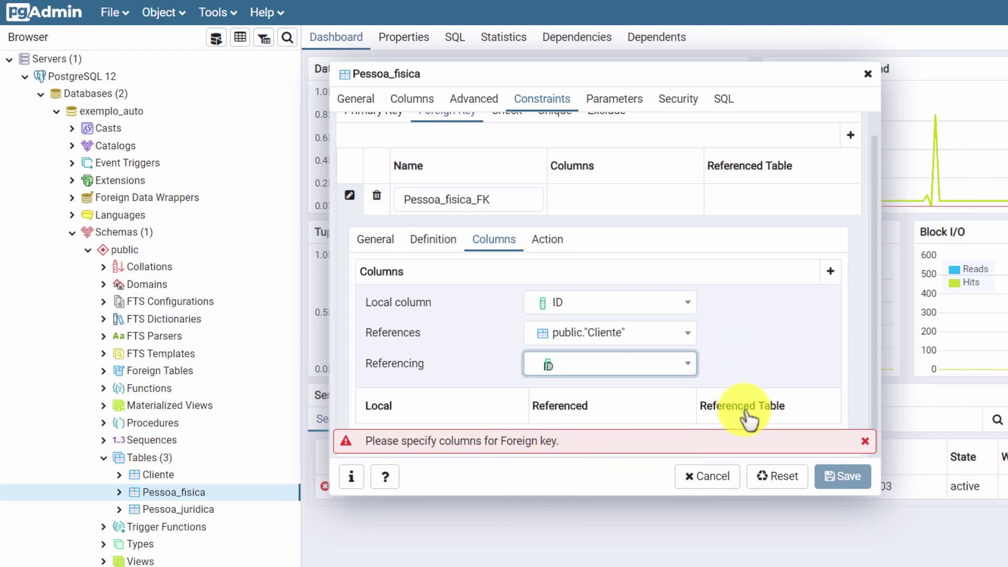
{"action": "left_click", "coordinate": [864, 433]}
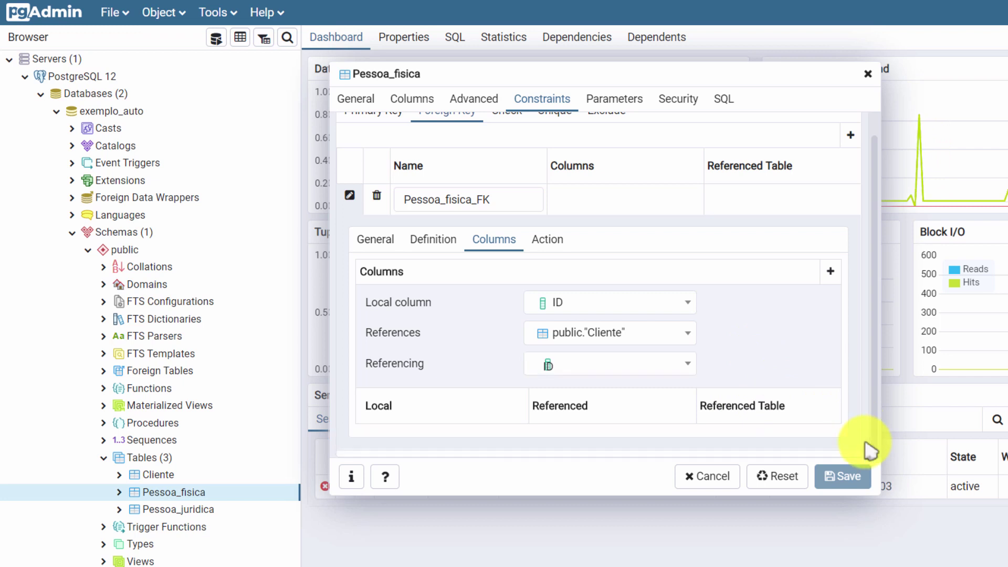
{"action": "left_click", "coordinate": [832, 272]}
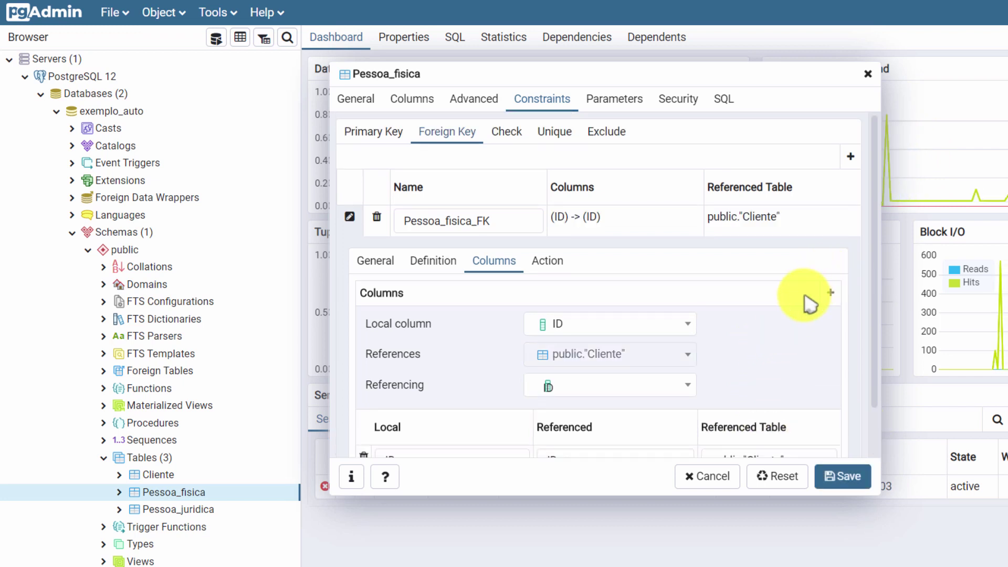
{"action": "left_click", "coordinate": [828, 478]}
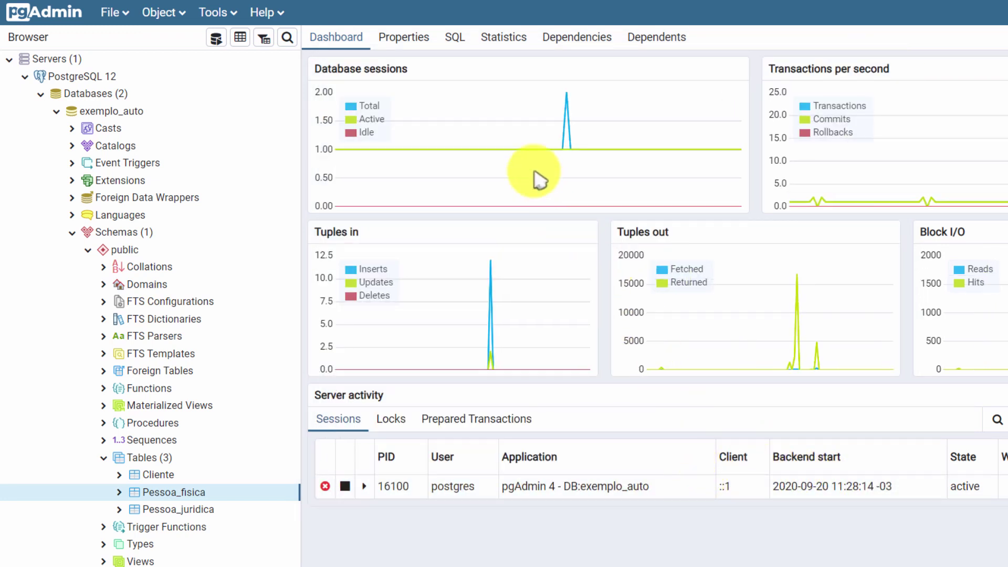
Step: Show Pessoa_fisica's generated SQL, including the Pessoa_fisica_FK foreign key to Cliente (ID)
{"action": "left_click", "coordinate": [455, 38]}
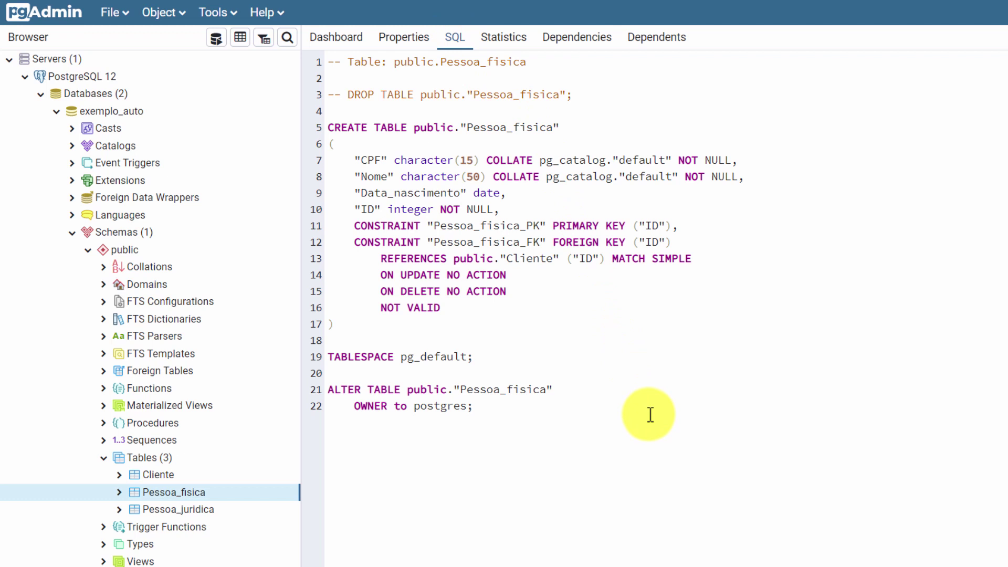
Step: In Pessoa_juridica's properties, add a new foreign key named Razao_social_FK
{"action": "right_click", "coordinate": [168, 511]}
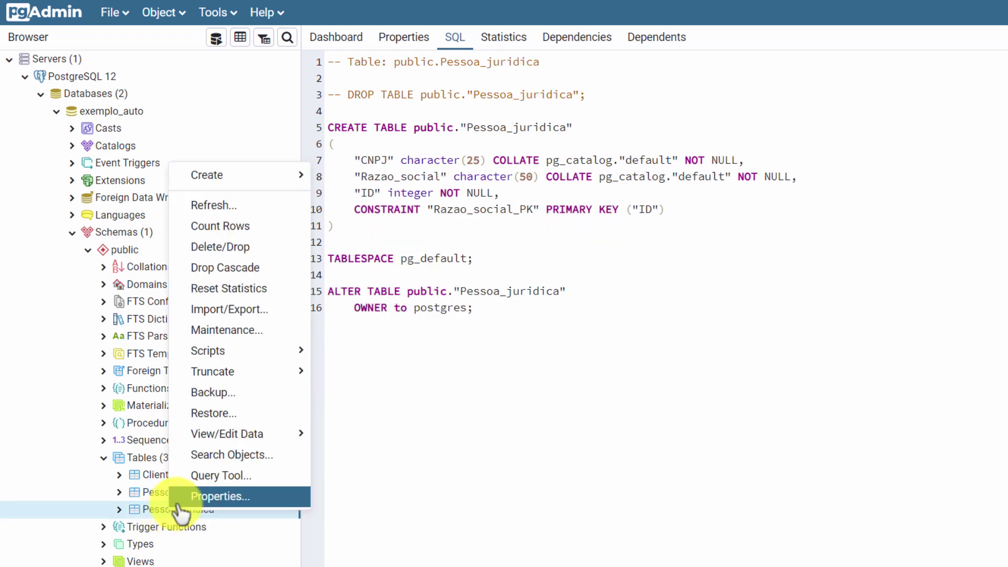
{"action": "left_click", "coordinate": [192, 496]}
{"action": "left_click", "coordinate": [426, 100]}
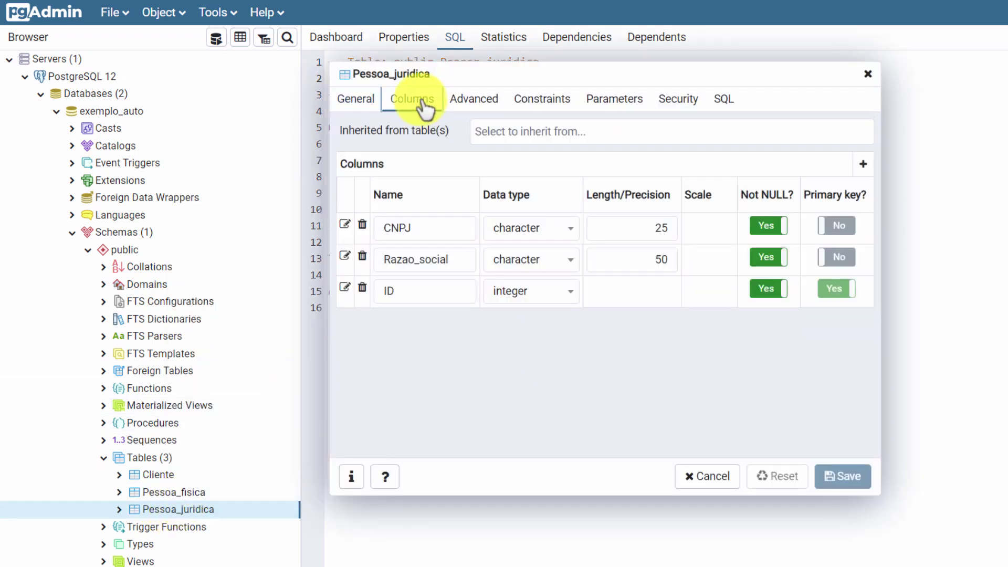
{"action": "left_click", "coordinate": [532, 101]}
{"action": "left_click", "coordinate": [453, 134]}
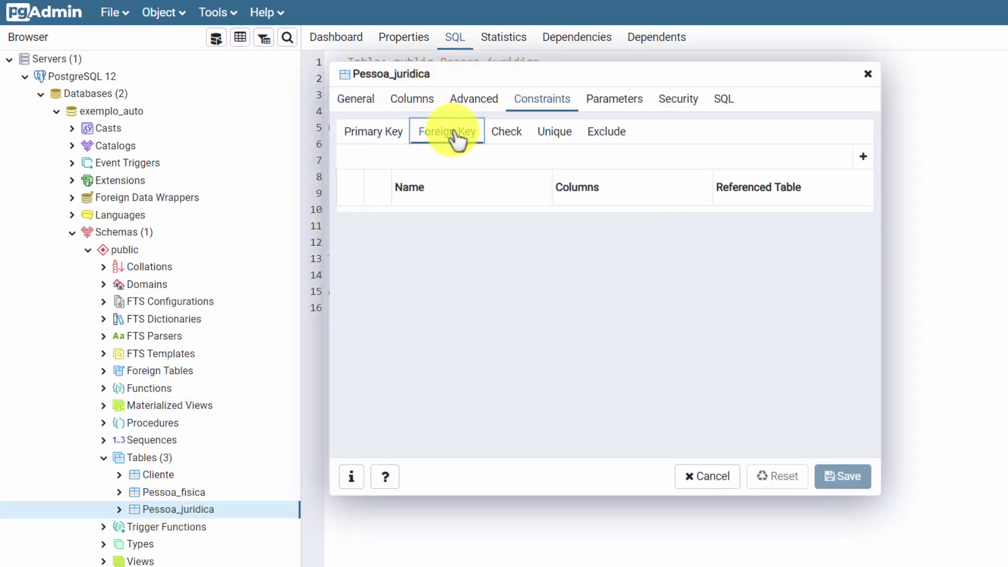
{"action": "left_click", "coordinate": [863, 157]}
{"action": "left_click", "coordinate": [478, 223]}
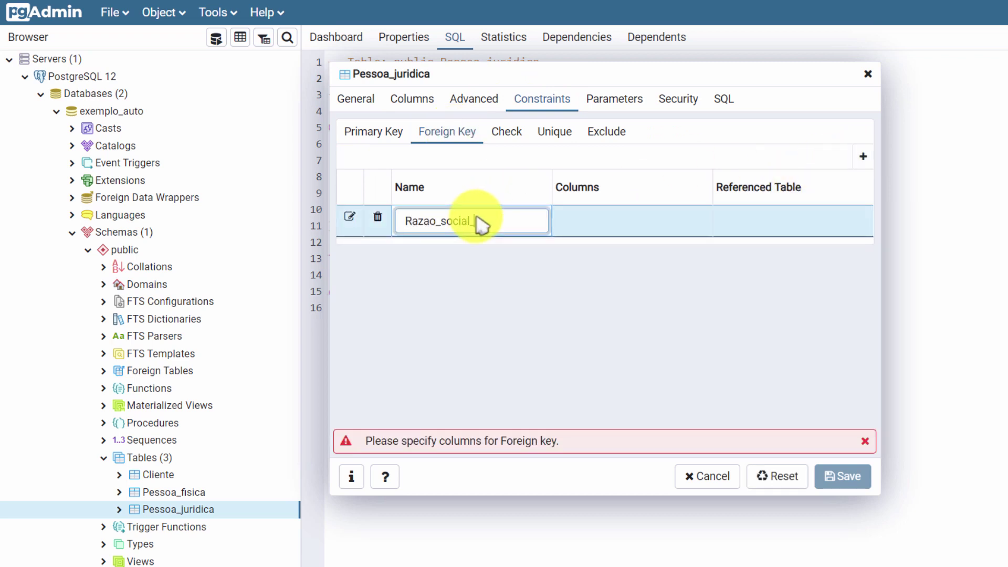
Step: Map local ID to public.Cliente's ID column, save the foreign key, and return to the Dashboard
{"action": "left_click", "coordinate": [349, 216]}
{"action": "left_click", "coordinate": [482, 263]}
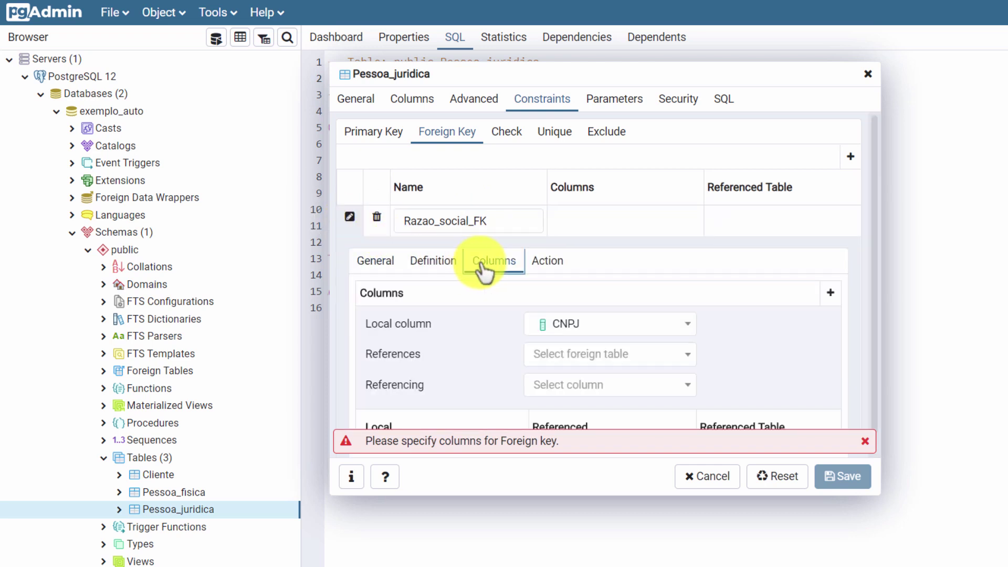
{"action": "left_click", "coordinate": [578, 304]}
{"action": "left_click", "coordinate": [588, 408]}
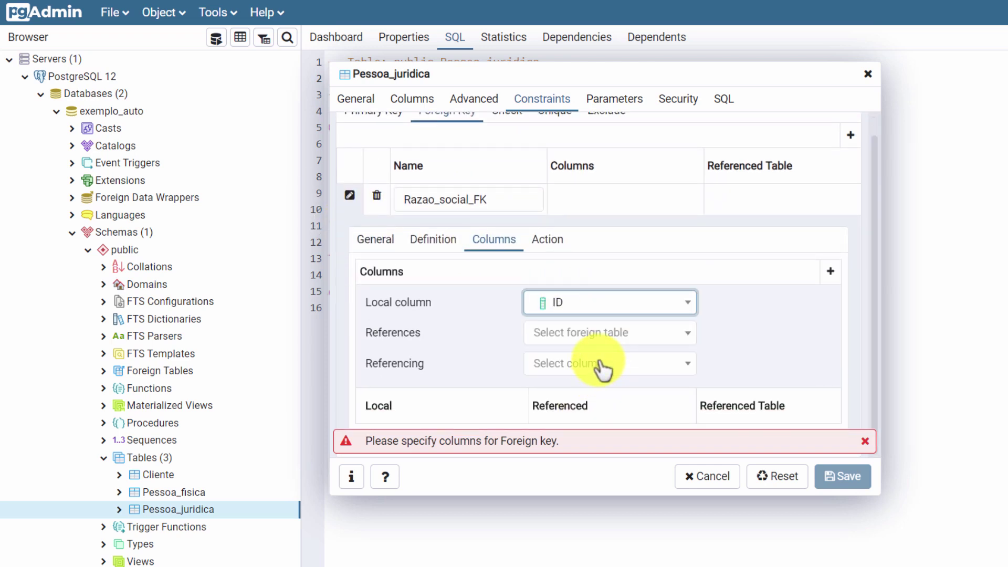
{"action": "left_click", "coordinate": [598, 336]}
{"action": "left_click", "coordinate": [598, 402]}
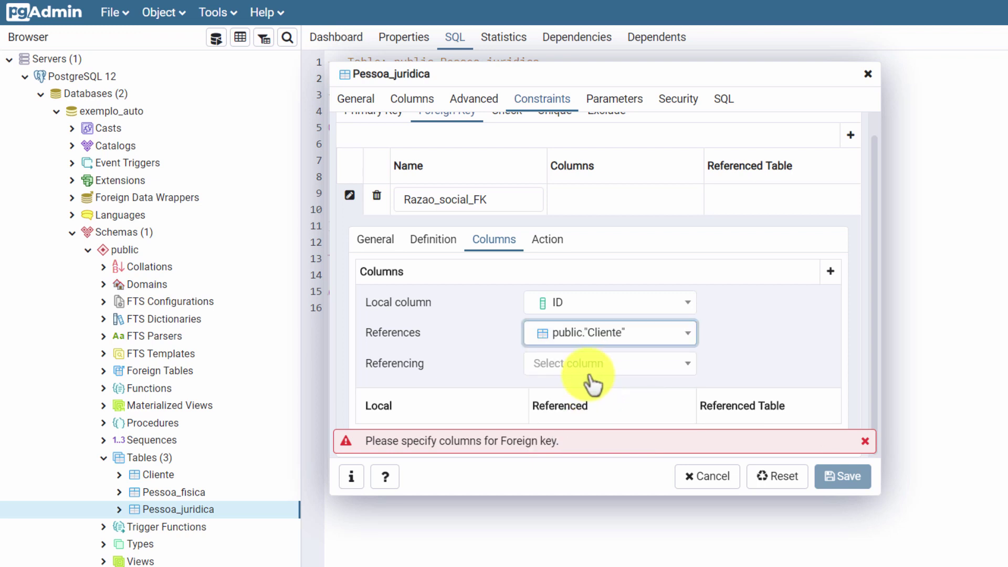
{"action": "left_click", "coordinate": [594, 368]}
{"action": "left_click", "coordinate": [557, 476]}
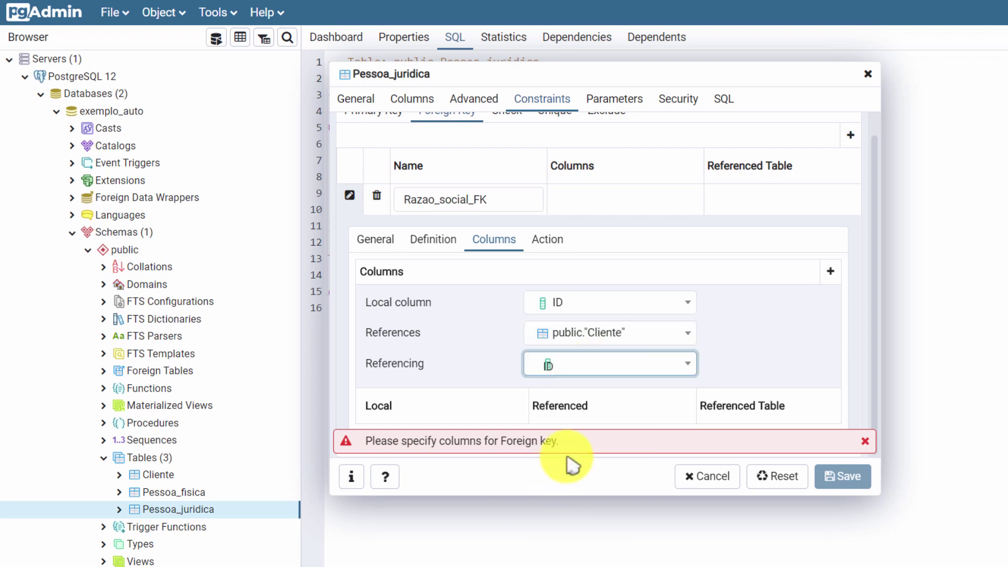
{"action": "left_click", "coordinate": [865, 442]}
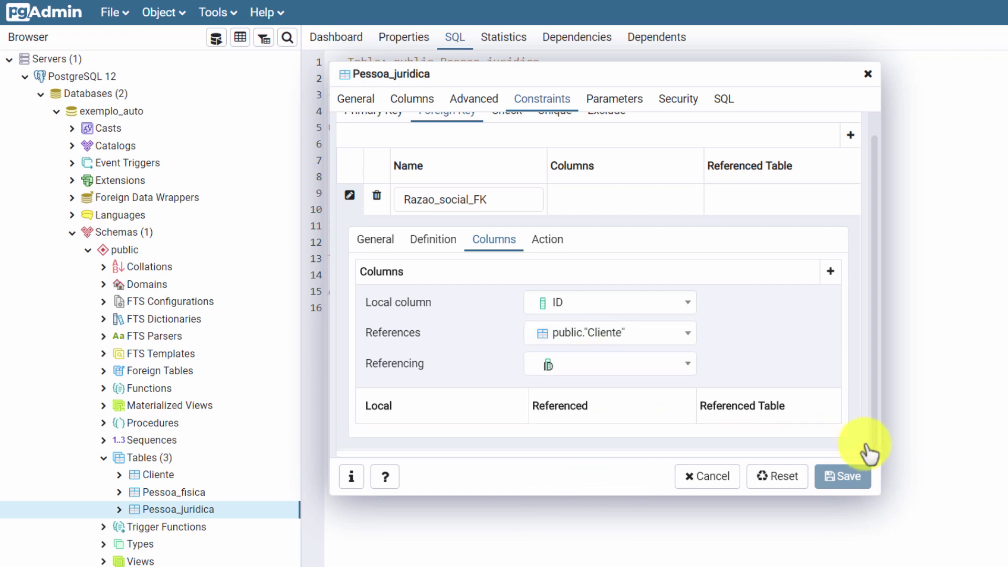
{"action": "left_click", "coordinate": [832, 271]}
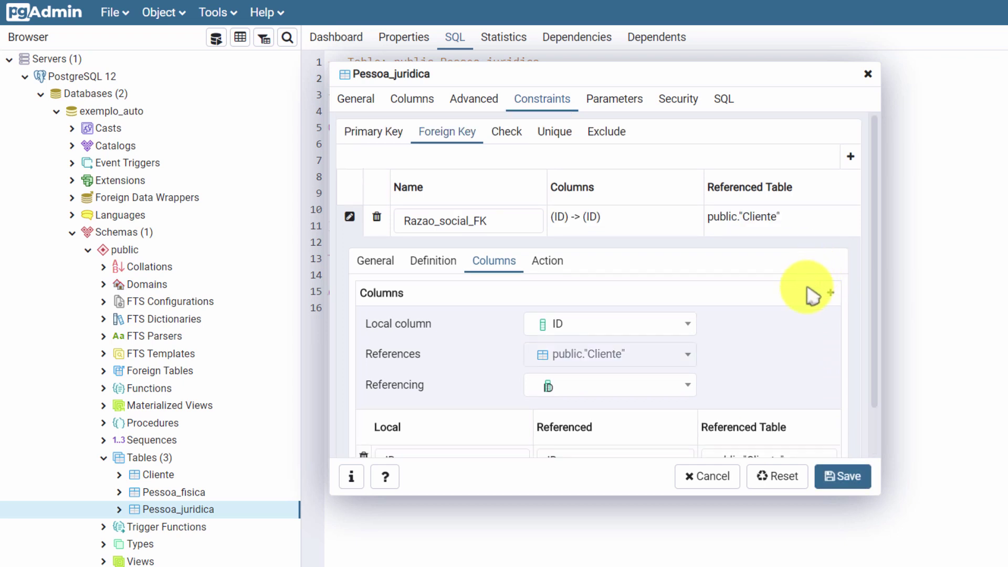
{"action": "left_click", "coordinate": [835, 477]}
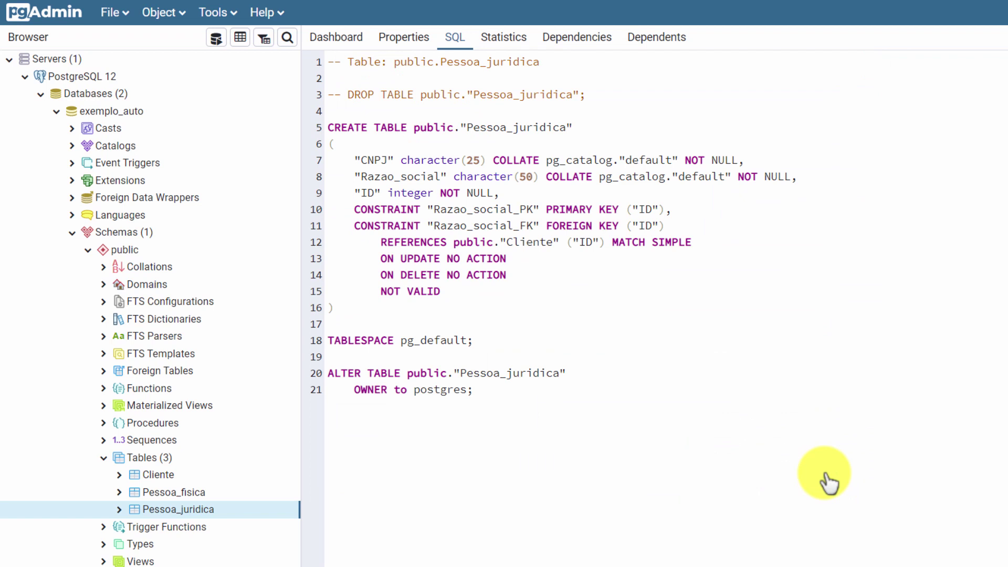
{"action": "left_click", "coordinate": [335, 41]}
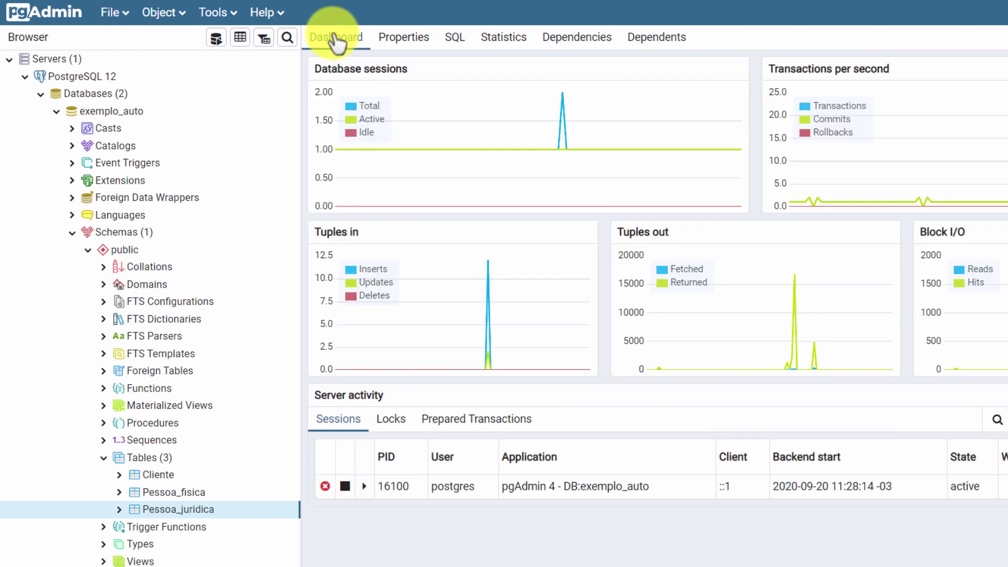
Step: Start a new table named Compras with a NOT NULL Valor column of type real
{"action": "left_click", "coordinate": [195, 460]}
{"action": "right_click", "coordinate": [196, 460]}
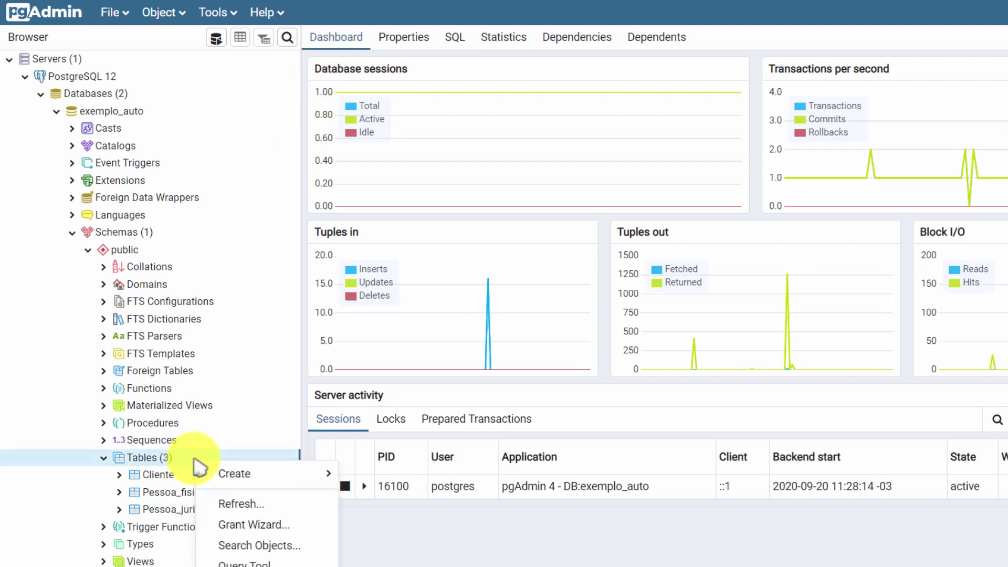
{"action": "left_click", "coordinate": [346, 474]}
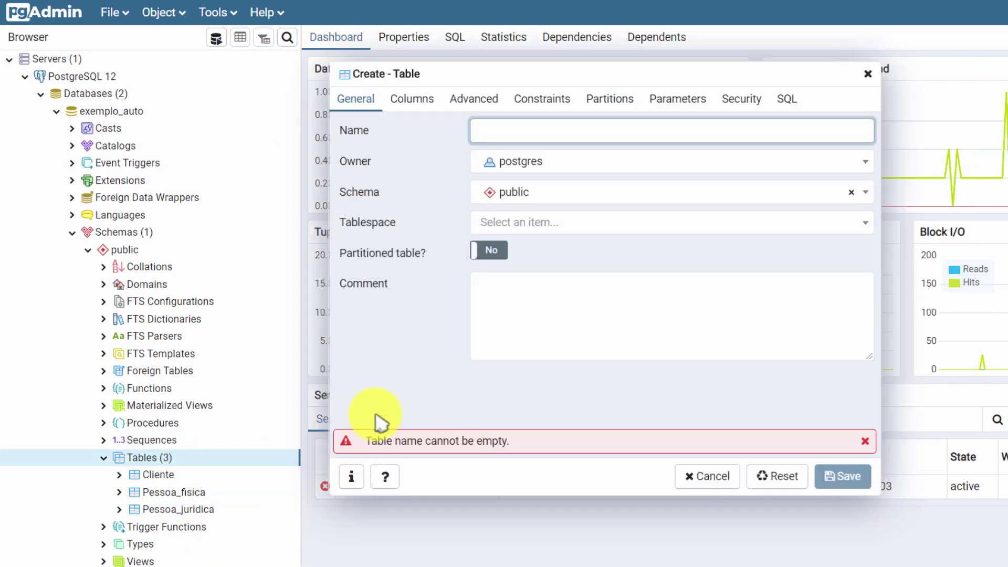
{"action": "type", "text": "Compras"}
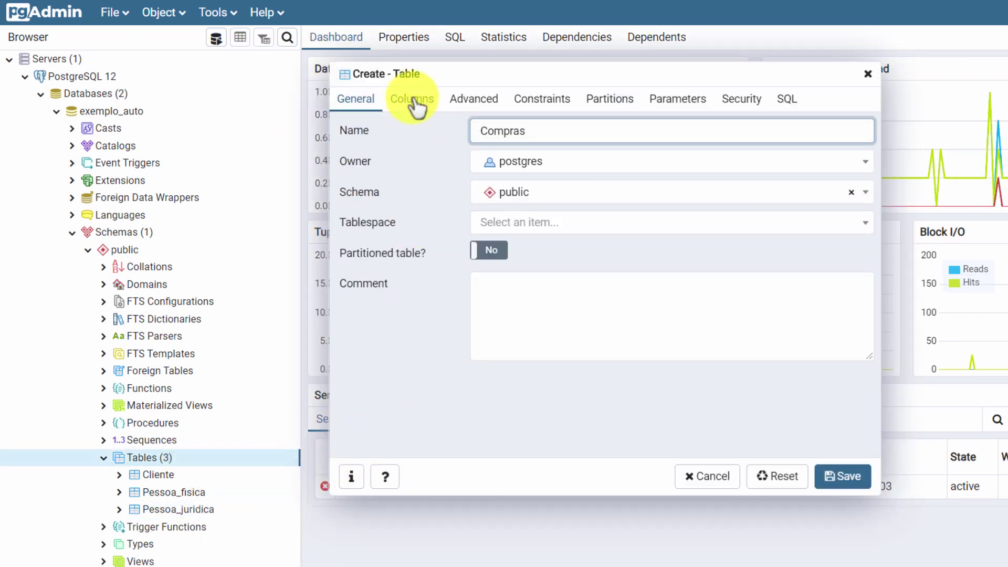
{"action": "left_click", "coordinate": [415, 102]}
{"action": "left_click", "coordinate": [863, 164]}
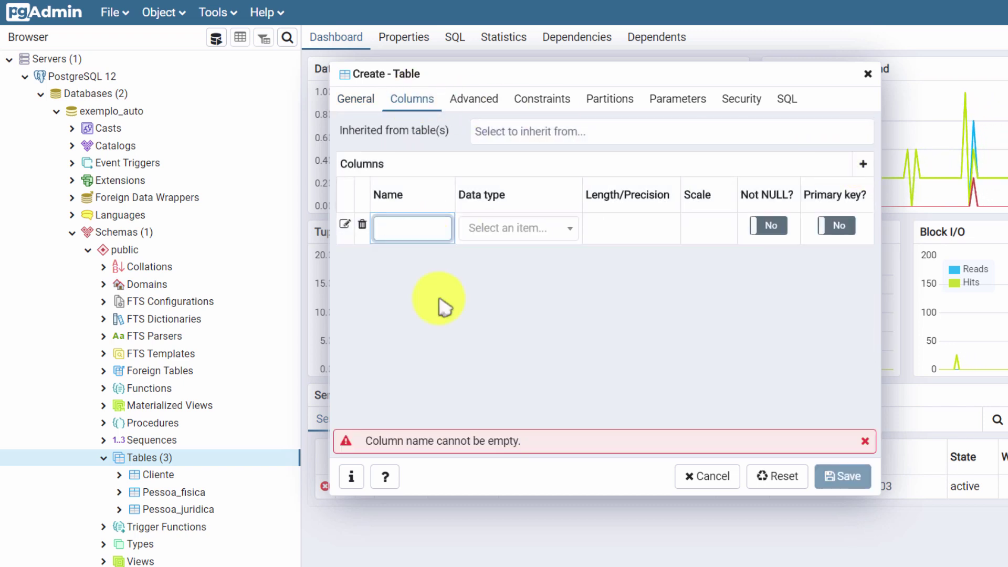
{"action": "type", "text": "Valor"}
{"action": "left_click", "coordinate": [501, 231]}
{"action": "type", "text": "real"}
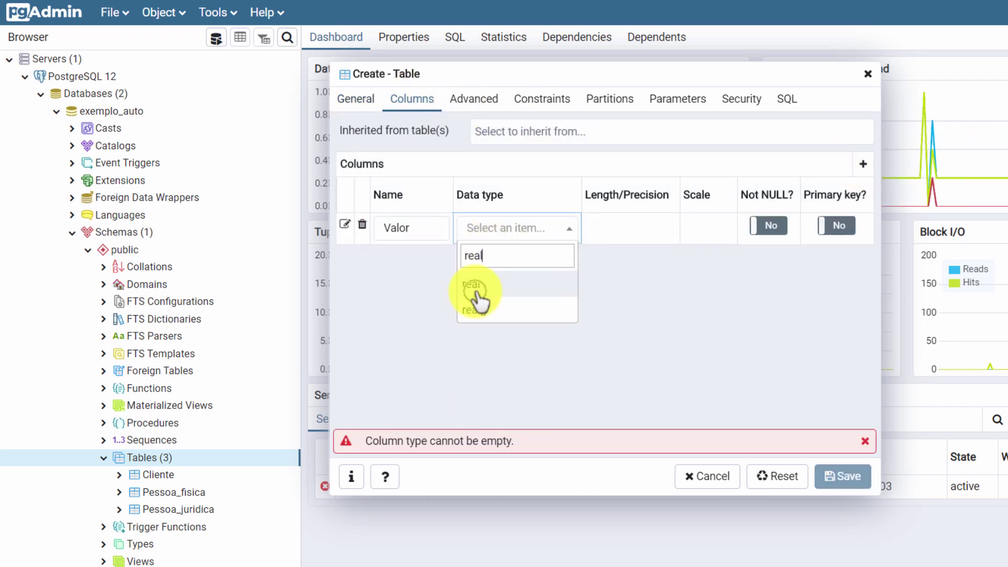
{"action": "left_click", "coordinate": [479, 294]}
{"action": "left_click", "coordinate": [770, 226]}
Step: Add NOT NULL columns Data (date) and ID (integer, primary key)
{"action": "left_click", "coordinate": [862, 164]}
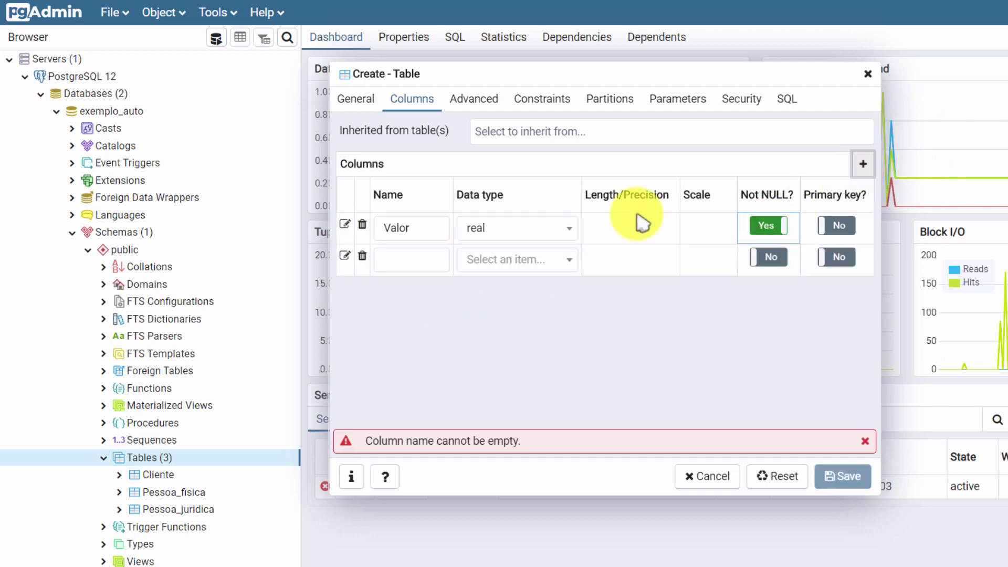
{"action": "type", "text": "Data"}
{"action": "left_click", "coordinate": [528, 263]}
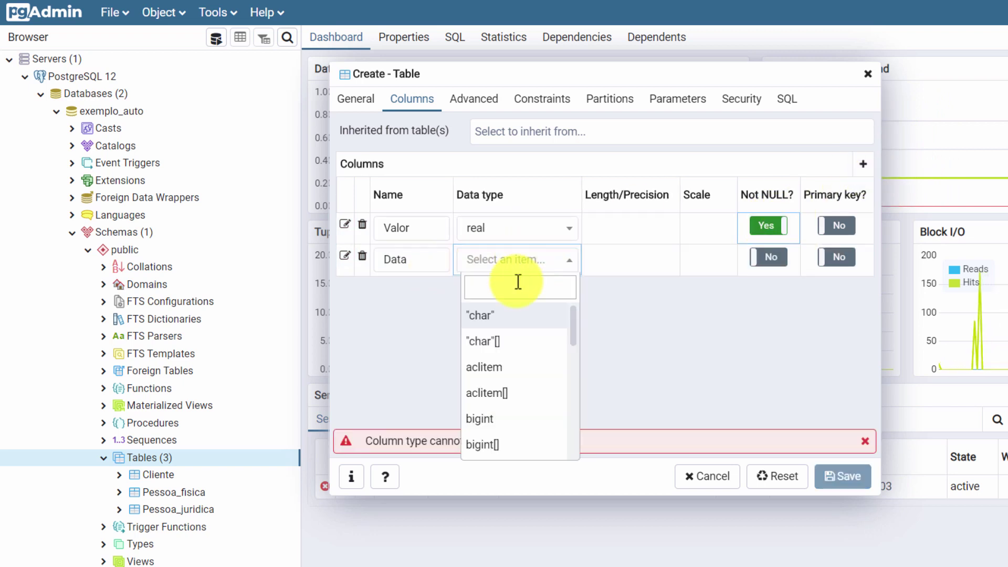
{"action": "type", "text": "date"}
{"action": "left_click", "coordinate": [472, 320]}
{"action": "left_click", "coordinate": [770, 257]}
{"action": "left_click", "coordinate": [862, 164]}
{"action": "type", "text": "ID"}
{"action": "left_click", "coordinate": [479, 292]}
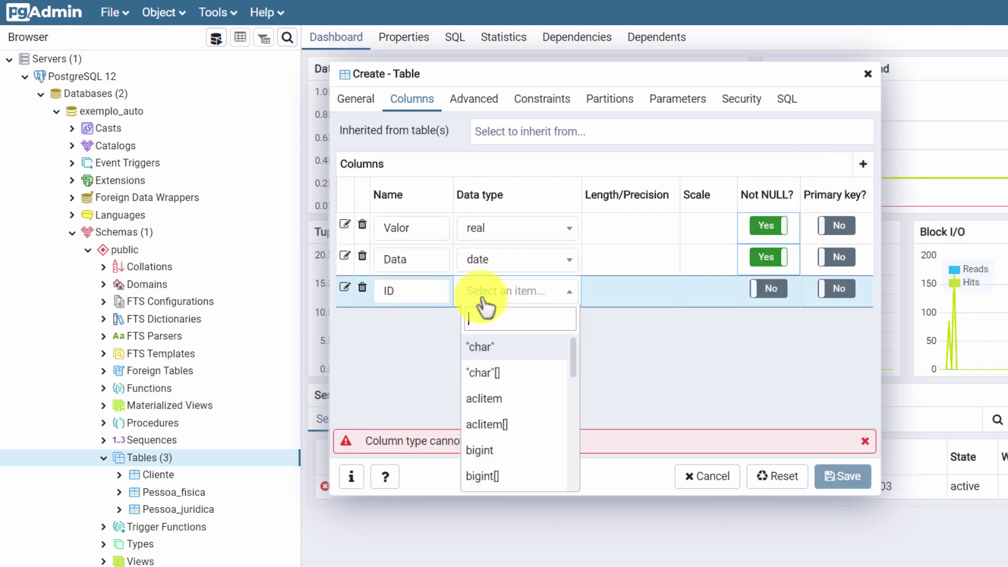
{"action": "type", "text": "inte"}
{"action": "left_click", "coordinate": [479, 347]}
{"action": "left_click", "coordinate": [769, 288]}
{"action": "left_click", "coordinate": [836, 289]}
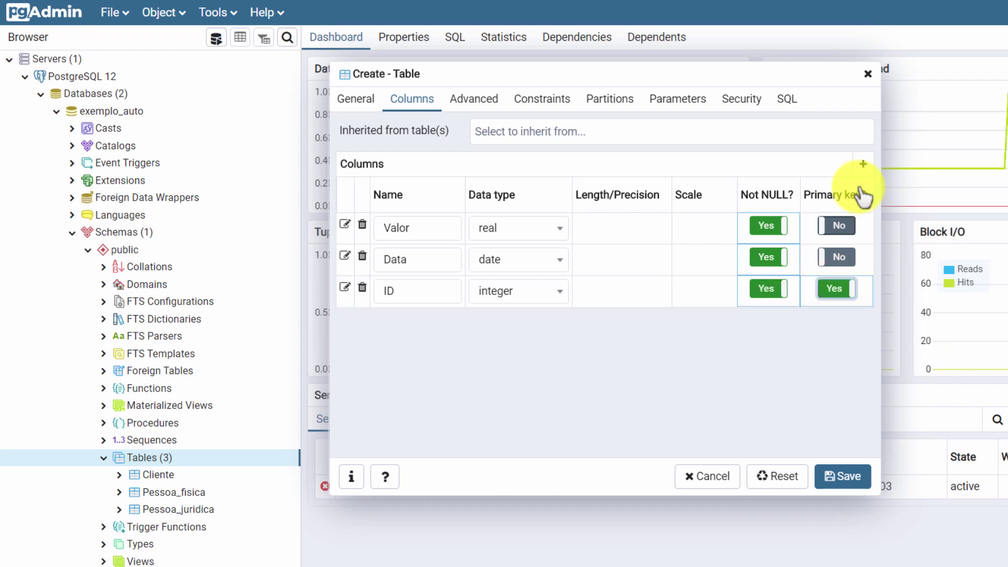
Step: Add a NOT NULL integer Cliente_FK column
{"action": "left_click", "coordinate": [862, 164]}
{"action": "type", "text": "Cliente_FK"}
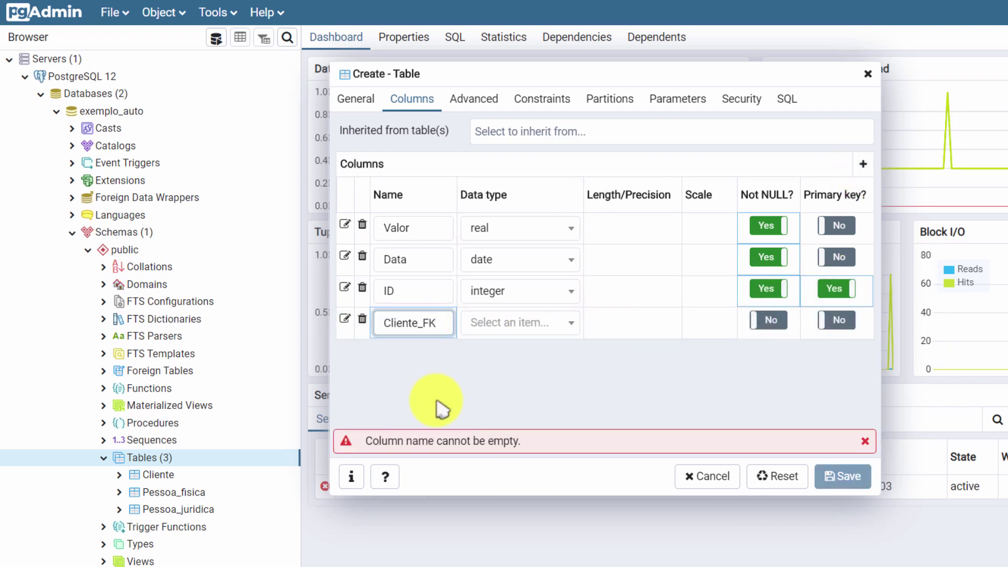
{"action": "left_click", "coordinate": [501, 325]}
{"action": "type", "text": "inte"}
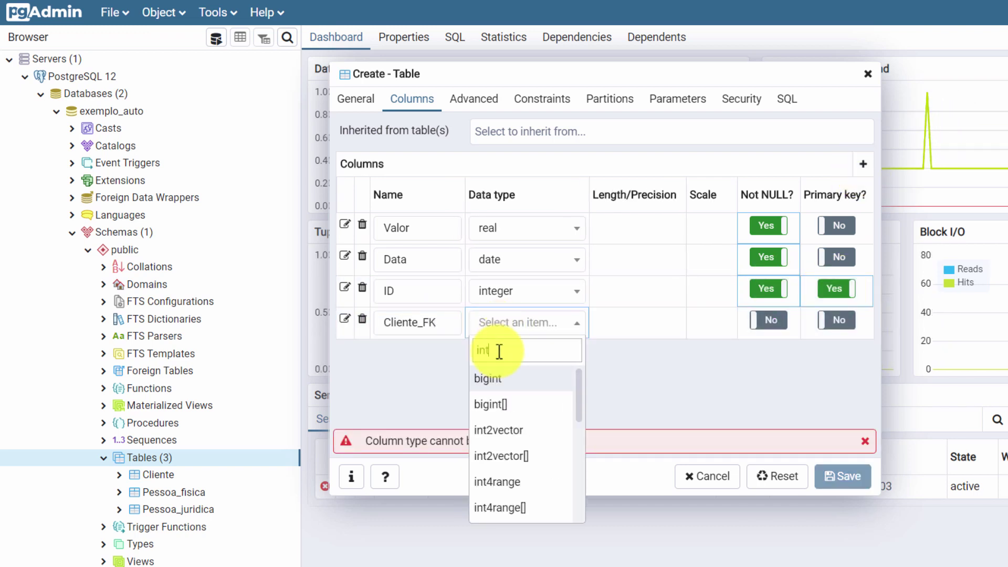
{"action": "left_click", "coordinate": [507, 378]}
{"action": "left_click", "coordinate": [767, 320]}
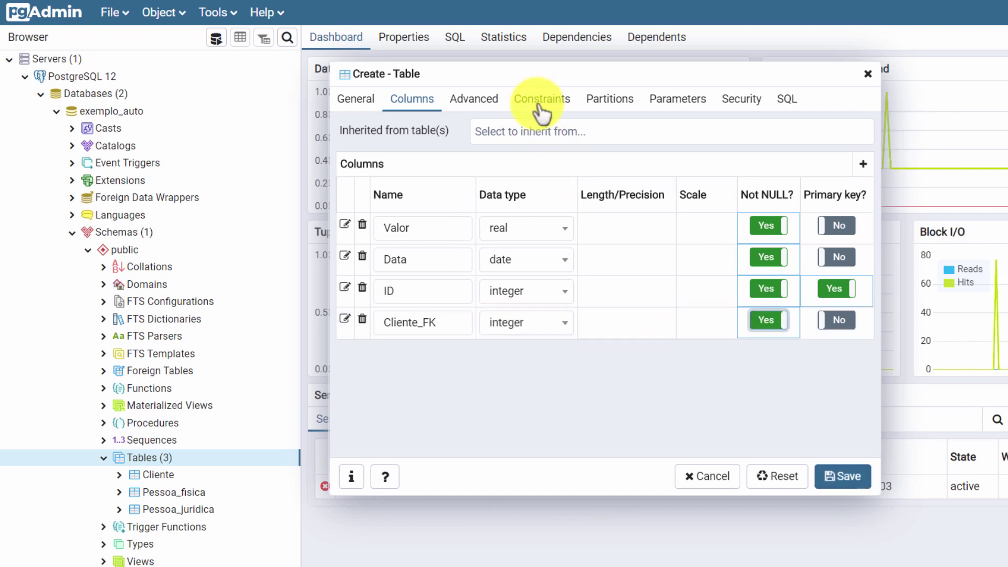
{"action": "left_click", "coordinate": [541, 100]}
Step: Name the primary key compra_PK and add a foreign key named Cliente_FK
{"action": "left_click", "coordinate": [401, 225]}
{"action": "type", "text": "c"}
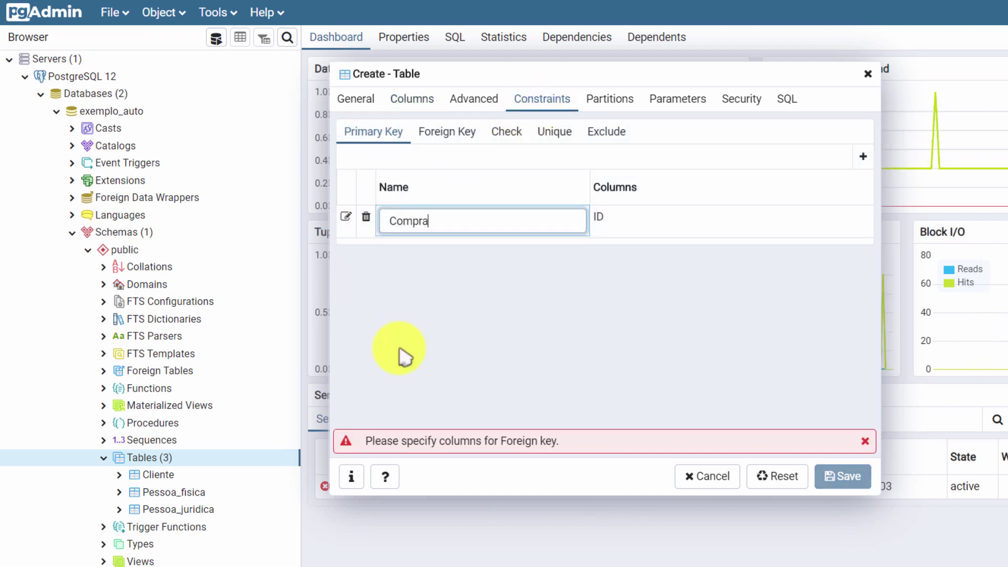
{"action": "type", "text": "ompra_PK"}
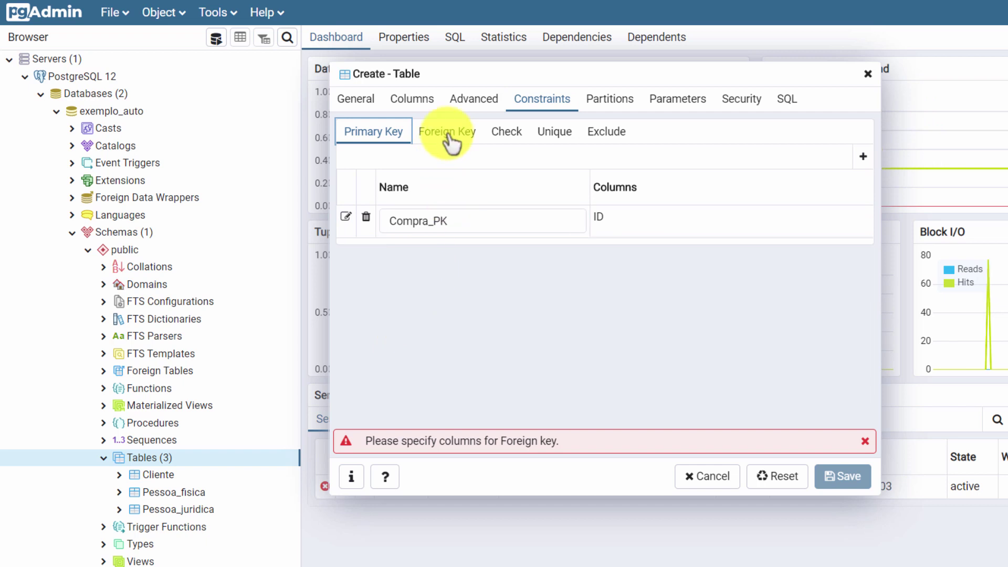
{"action": "left_click", "coordinate": [447, 132]}
{"action": "left_click", "coordinate": [422, 223]}
{"action": "type", "text": "Cliente_FK"}
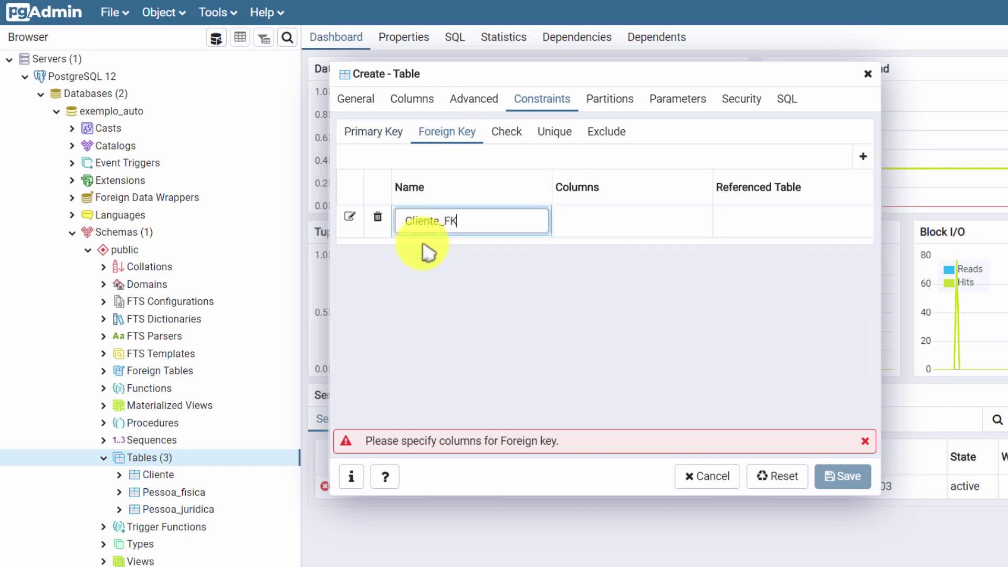
Step: Map Cliente_FK to public.Cliente's ID column and save the Compras table
{"action": "left_click", "coordinate": [350, 216]}
{"action": "left_click", "coordinate": [488, 263]}
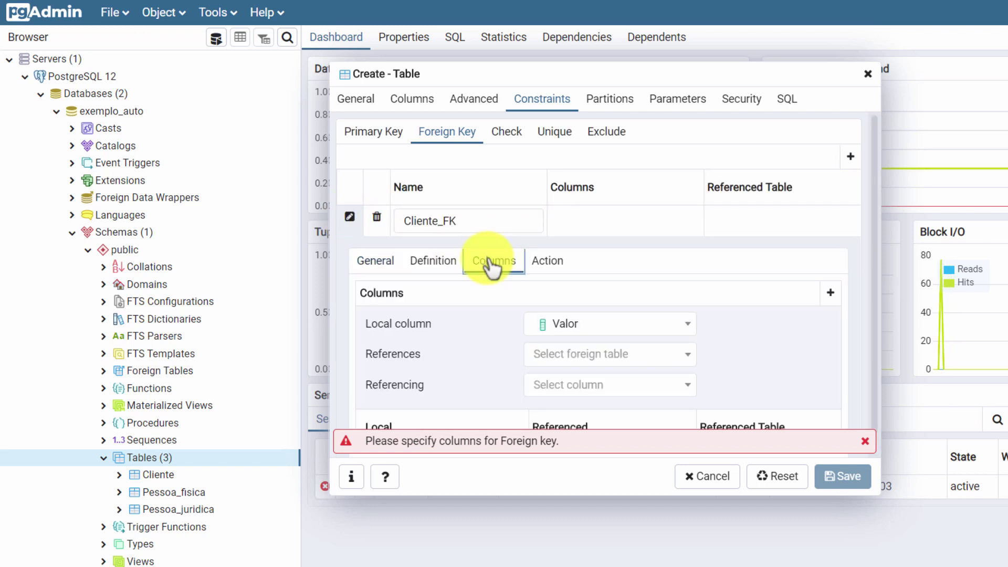
{"action": "left_click", "coordinate": [574, 332]}
{"action": "left_click", "coordinate": [565, 453]}
{"action": "left_click", "coordinate": [598, 355]}
{"action": "left_click", "coordinate": [590, 410]}
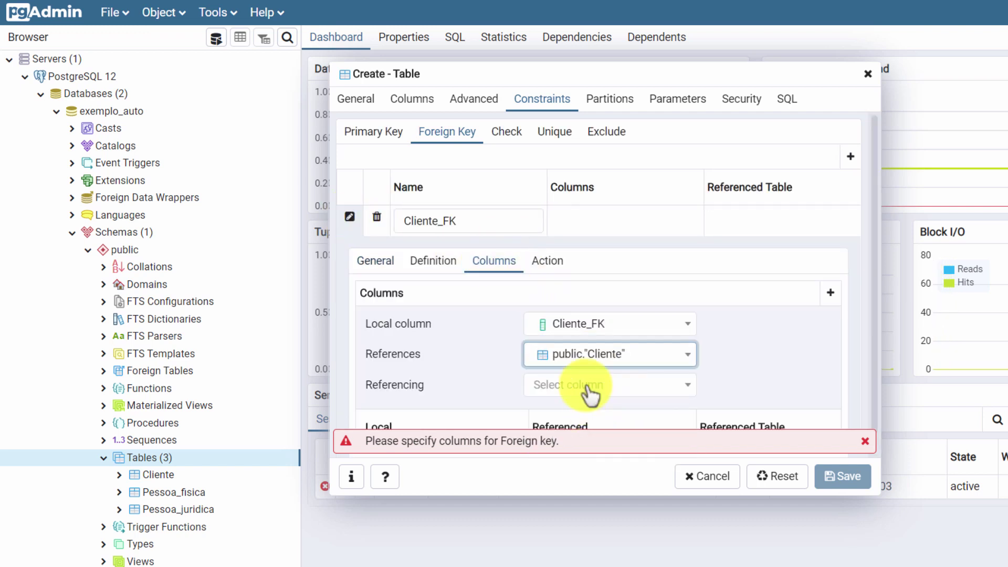
{"action": "left_click", "coordinate": [593, 386]}
{"action": "left_click", "coordinate": [546, 491]}
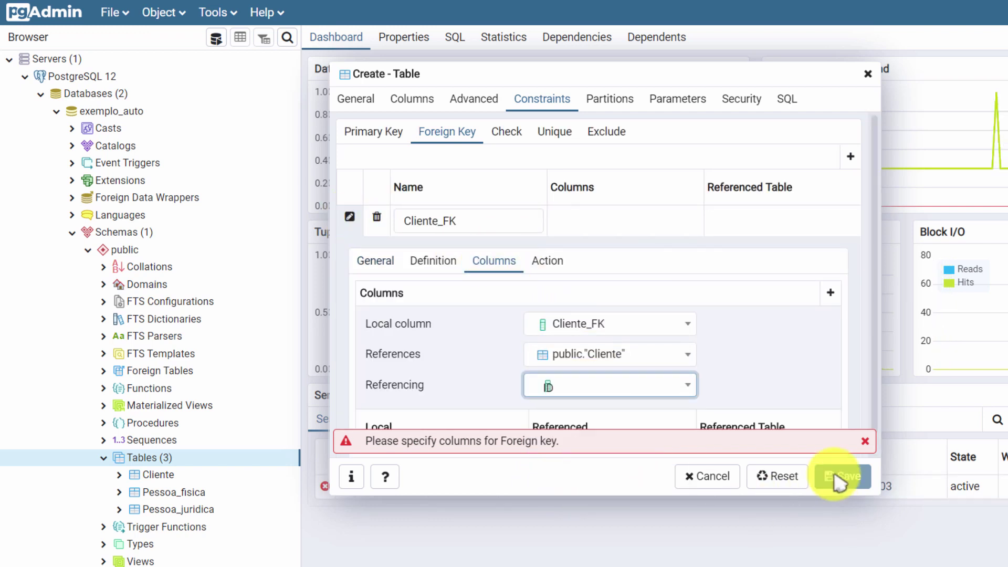
{"action": "left_click", "coordinate": [831, 293]}
{"action": "left_click", "coordinate": [840, 475]}
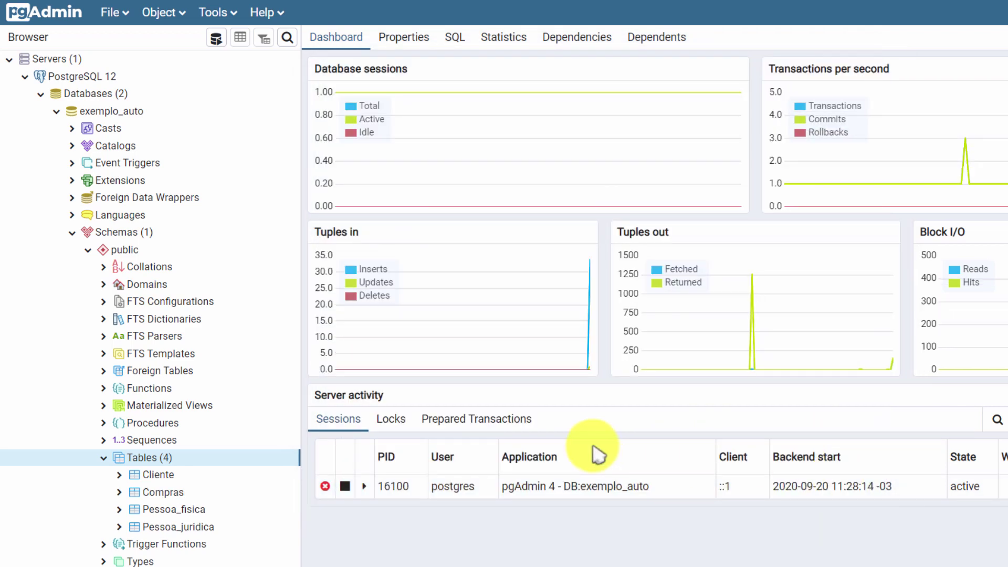
Step: Start a new table named Carro with a NOT NULL Valor column of type real
{"action": "right_click", "coordinate": [161, 461]}
{"action": "left_click", "coordinate": [325, 475]}
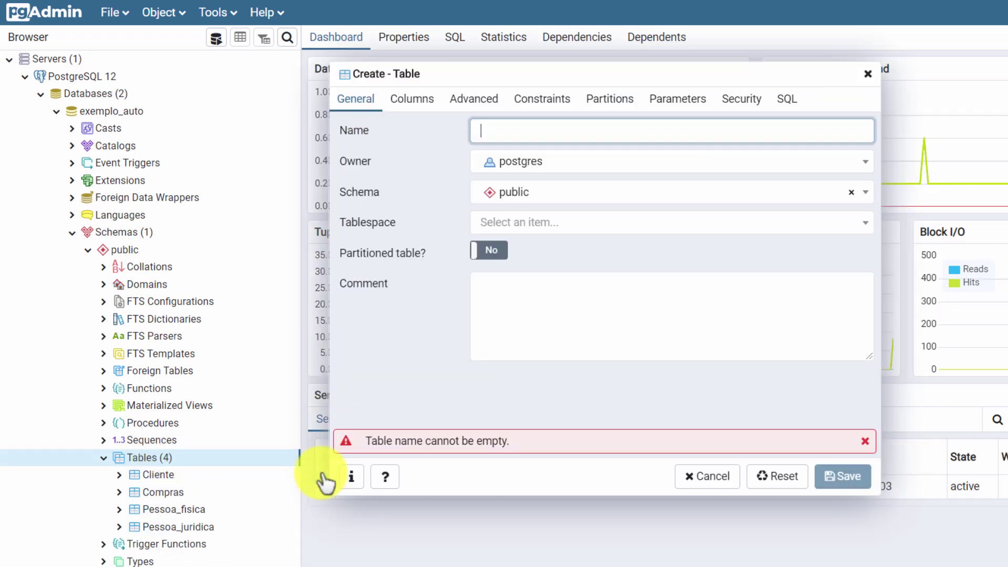
{"action": "type", "text": "Carro"}
{"action": "left_click", "coordinate": [412, 98]}
{"action": "left_click", "coordinate": [857, 167]}
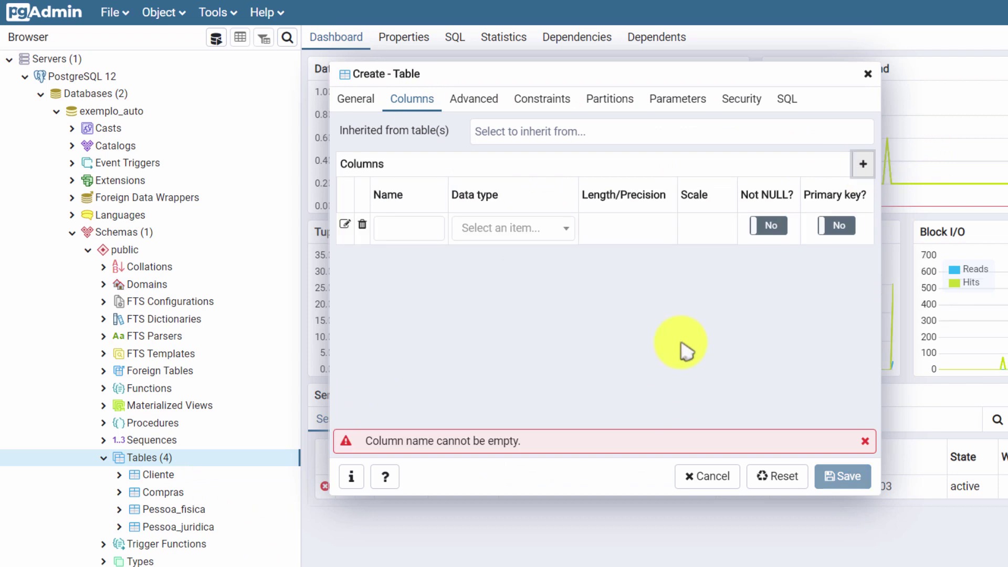
{"action": "type", "text": "Valor"}
{"action": "left_click", "coordinate": [507, 237]}
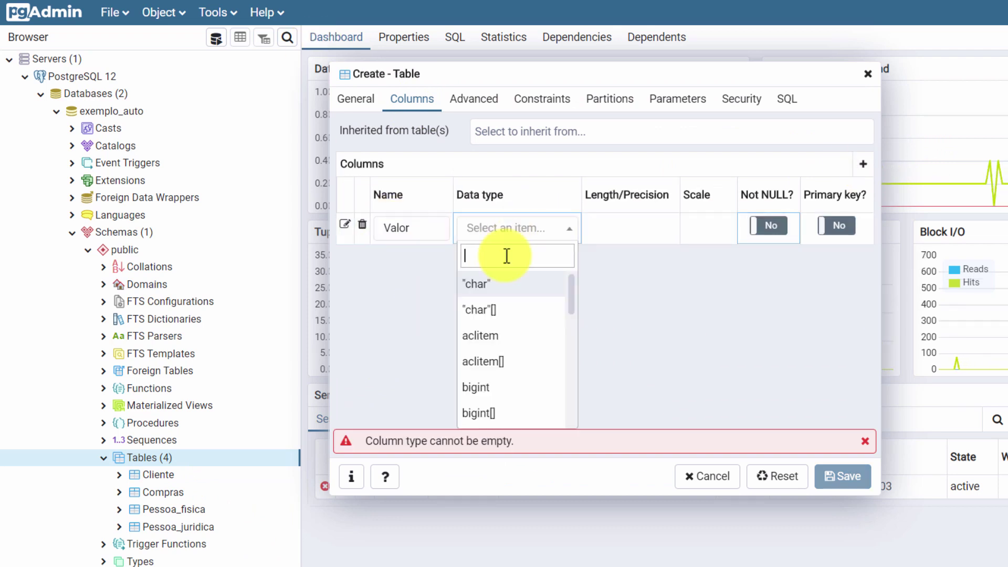
{"action": "type", "text": "real"}
{"action": "key", "text": "Return"}
{"action": "left_click", "coordinate": [783, 226]}
Step: Add columns Ano as smallint and Modelo as character(30)
{"action": "left_click", "coordinate": [862, 165]}
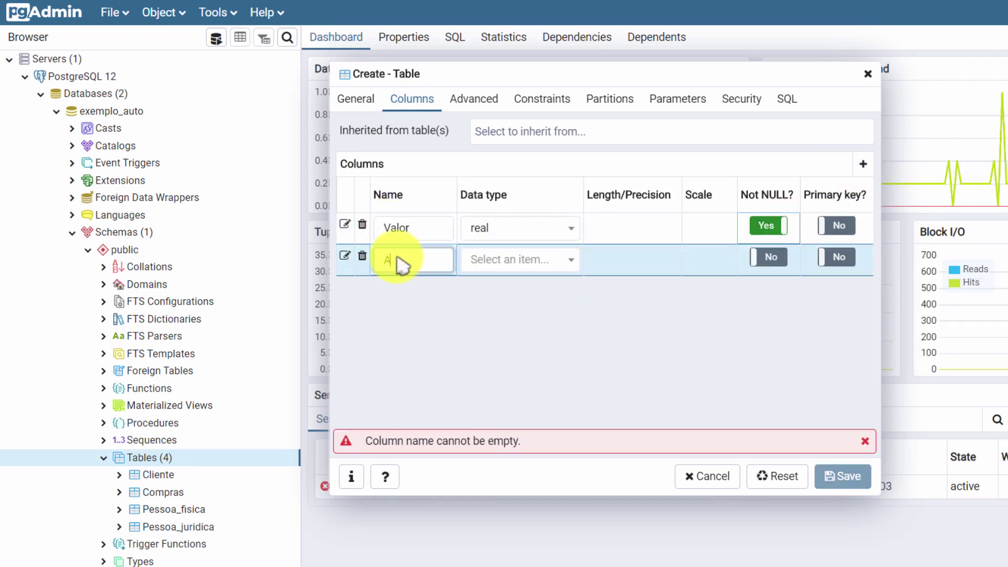
{"action": "type", "text": "Ano"}
{"action": "left_click", "coordinate": [504, 261]}
{"action": "type", "text": "smal"}
{"action": "left_click", "coordinate": [483, 315]}
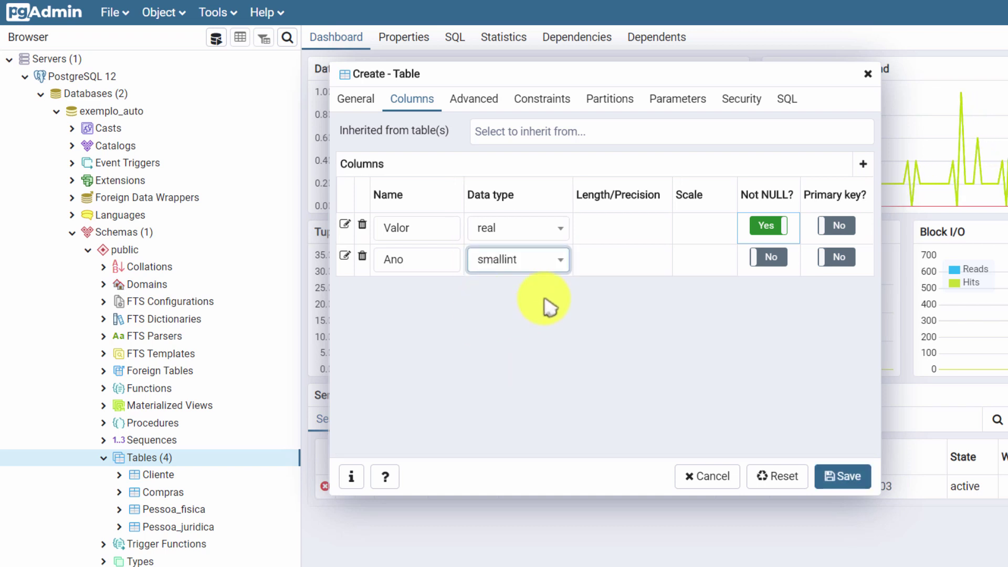
{"action": "left_click", "coordinate": [862, 164]}
{"action": "type", "text": "Modelo"}
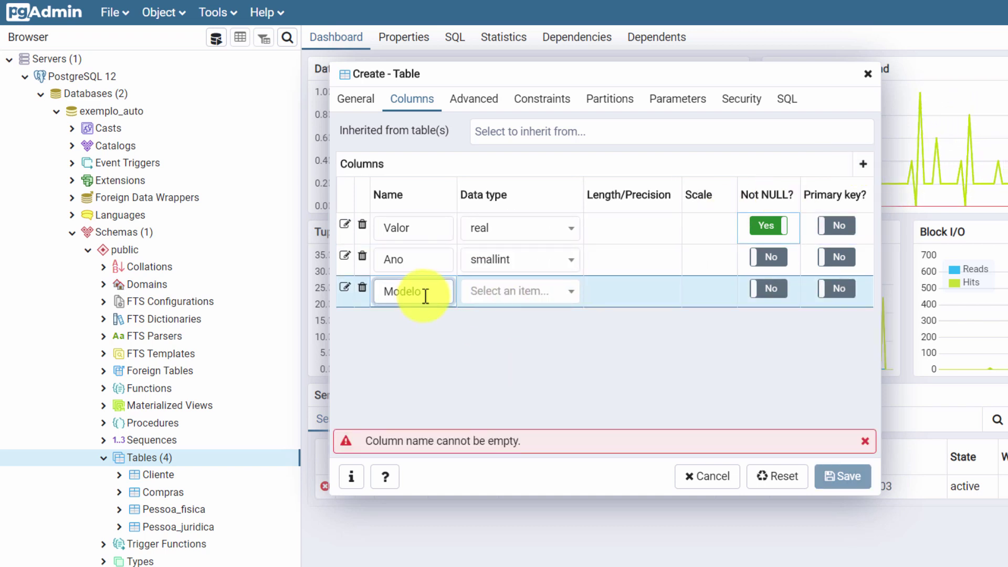
{"action": "left_click", "coordinate": [489, 292]}
{"action": "type", "text": "char"}
{"action": "left_click", "coordinate": [499, 399]}
{"action": "left_click", "coordinate": [650, 291]}
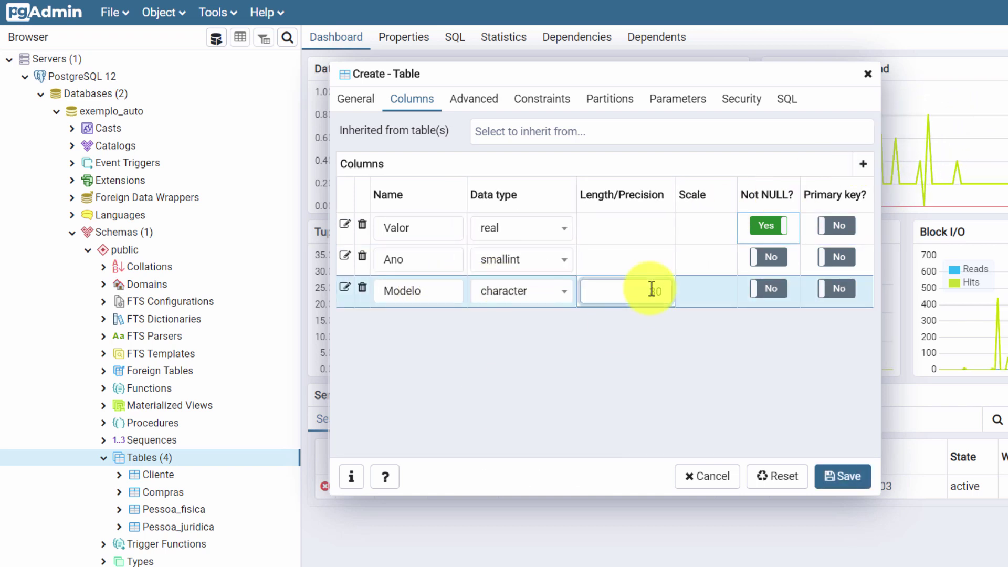
{"action": "type", "text": "30"}
Step: Add Marca as character(20) and a NOT NULL integer ID as primary key
{"action": "left_click", "coordinate": [863, 164]}
{"action": "type", "text": "Marca"}
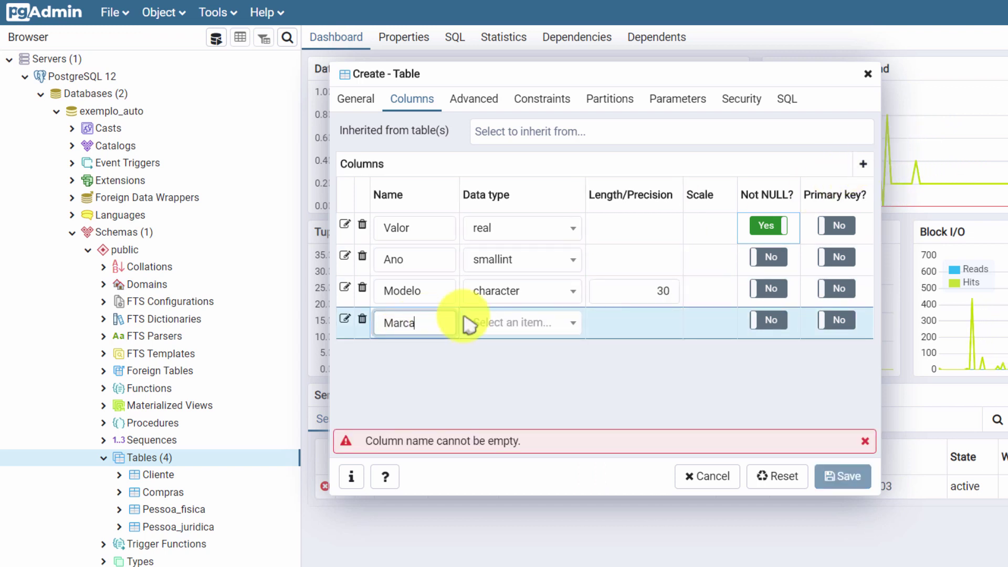
{"action": "left_click", "coordinate": [519, 322]}
{"action": "type", "text": "ch"}
{"action": "left_click", "coordinate": [494, 430]}
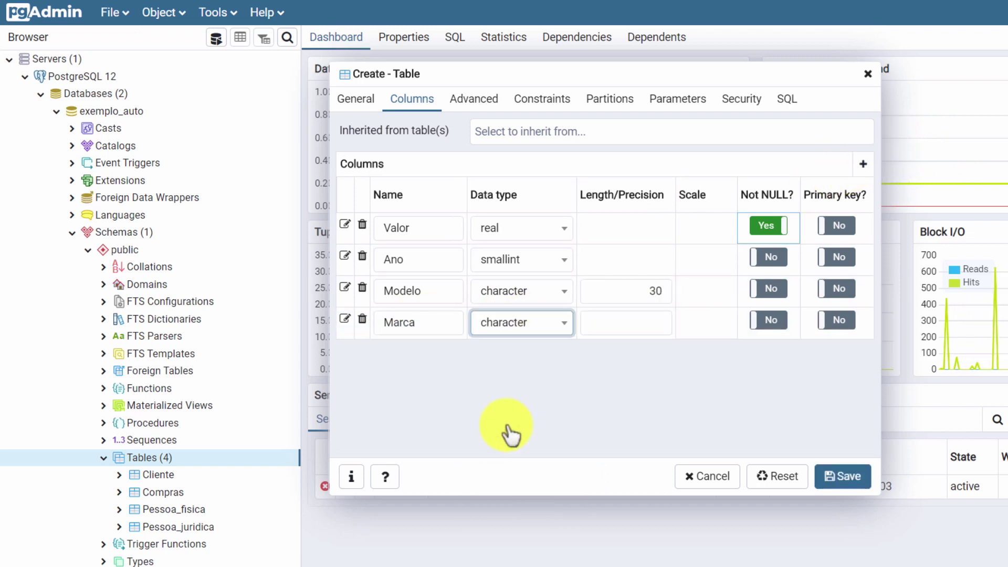
{"action": "left_click", "coordinate": [619, 324]}
{"action": "type", "text": "20"}
{"action": "left_click", "coordinate": [863, 165]}
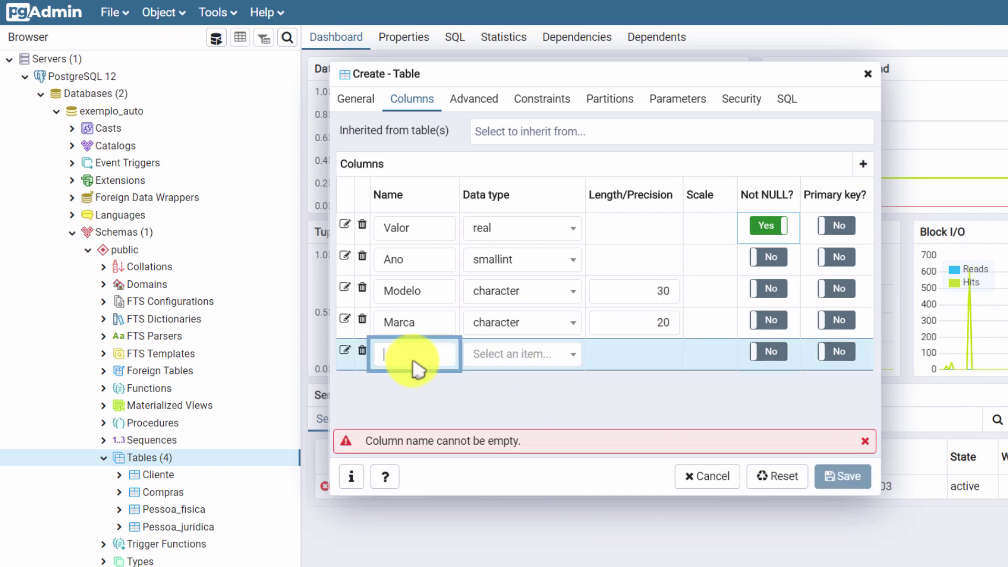
{"action": "type", "text": "ID"}
{"action": "left_click", "coordinate": [481, 354]}
{"action": "type", "text": "inte"}
{"action": "left_click", "coordinate": [488, 408]}
{"action": "left_click", "coordinate": [764, 353]}
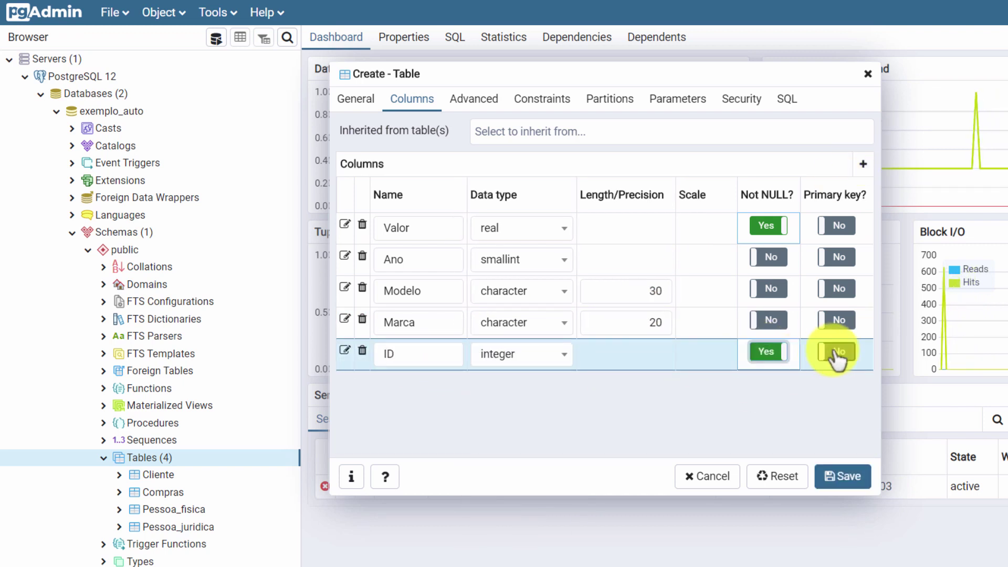
{"action": "left_click", "coordinate": [837, 352]}
Step: Add a nullable integer Compra_FK column
{"action": "left_click", "coordinate": [863, 164]}
{"action": "type", "text": "Compra_FK"}
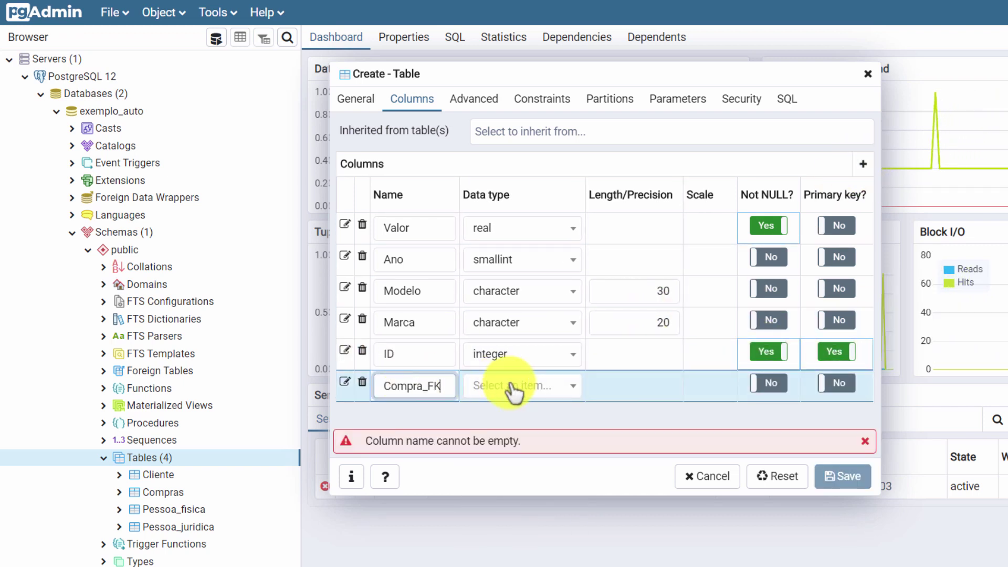
{"action": "left_click", "coordinate": [512, 386]}
{"action": "type", "text": "inte"}
{"action": "left_click", "coordinate": [494, 410]}
{"action": "left_click", "coordinate": [766, 384]}
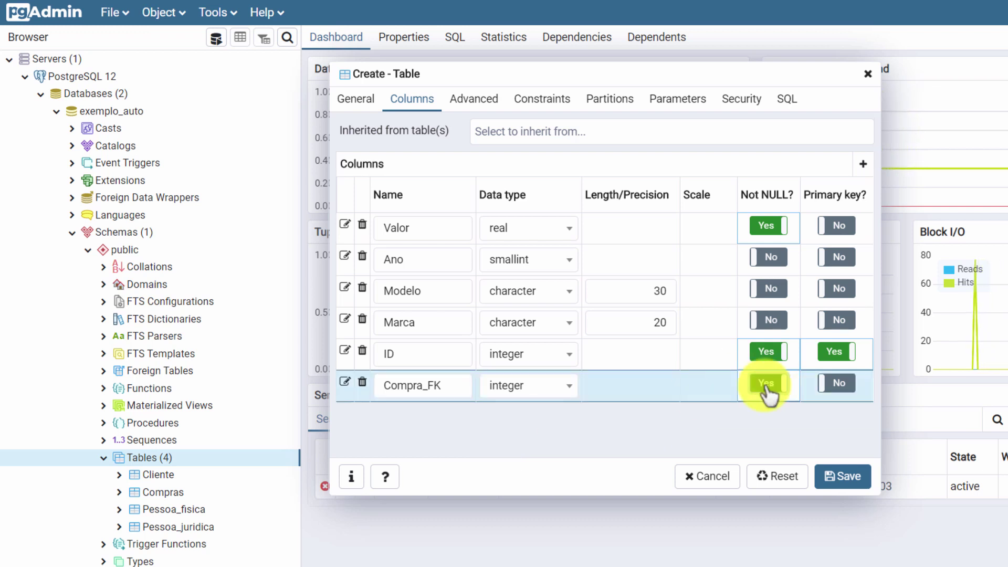
{"action": "left_click", "coordinate": [765, 384]}
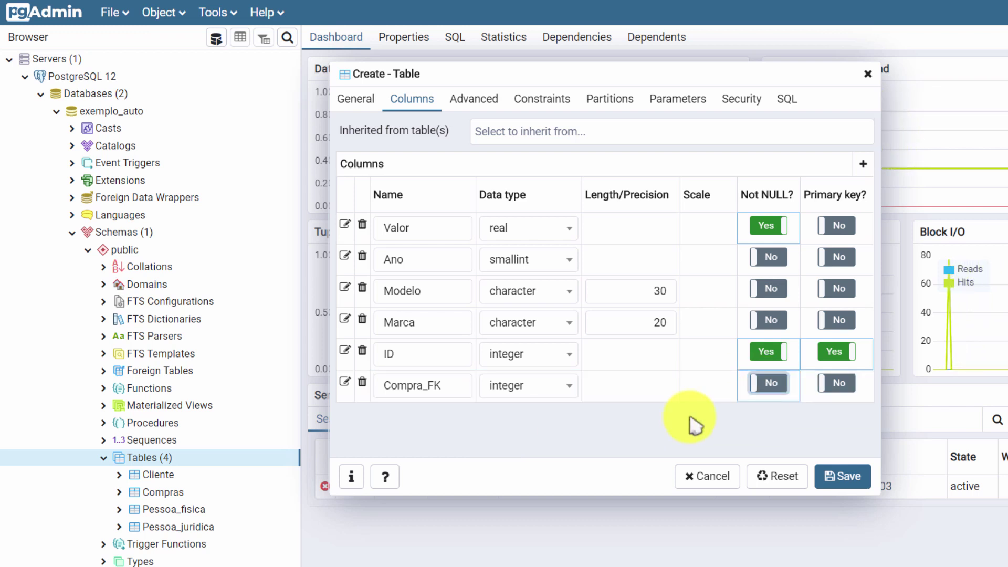
{"action": "left_click", "coordinate": [552, 103]}
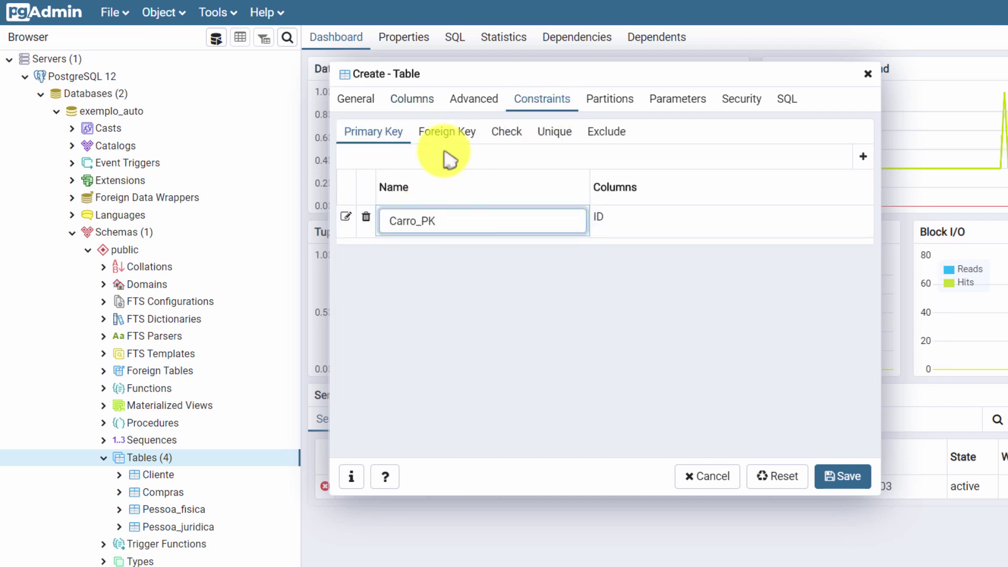
Step: Add a new foreign key on Carro with Compra_FK as its local column
{"action": "left_click", "coordinate": [447, 132]}
{"action": "left_click", "coordinate": [862, 157]}
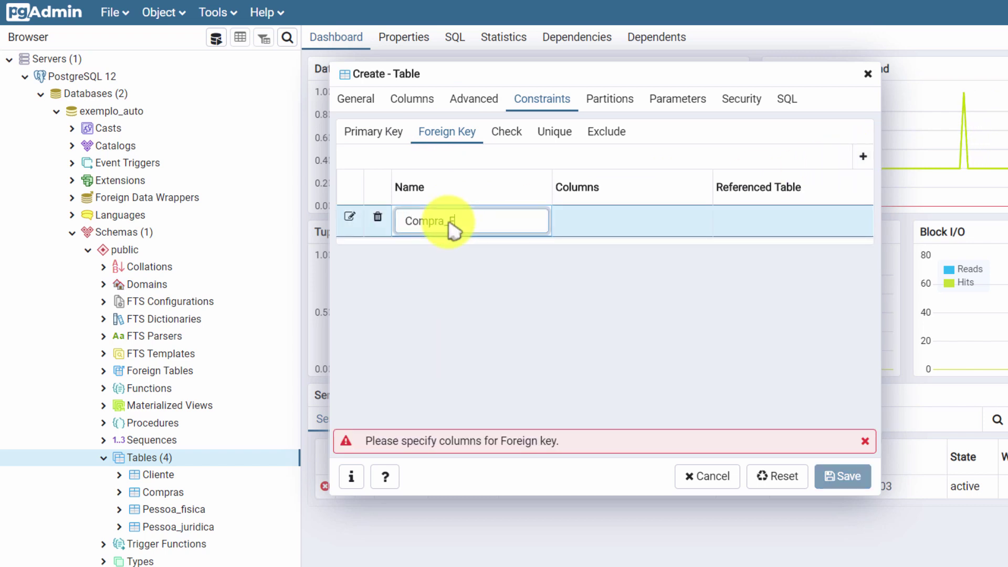
{"action": "left_click", "coordinate": [350, 217]}
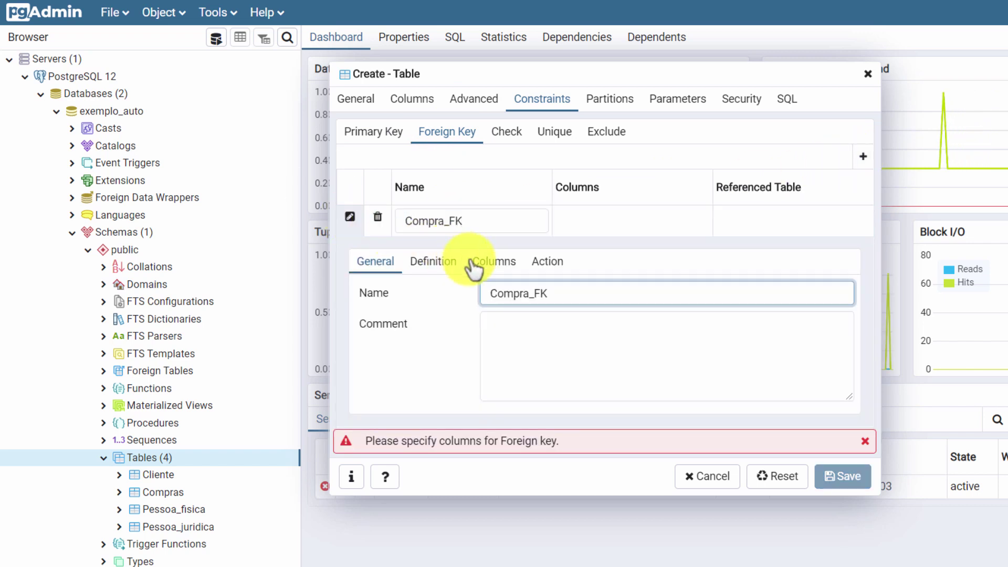
{"action": "left_click", "coordinate": [495, 262]}
{"action": "left_click", "coordinate": [577, 324]}
{"action": "left_click", "coordinate": [581, 505]}
Step: Reference public.Compras' ID column and save the Carro table
{"action": "left_click", "coordinate": [581, 389]}
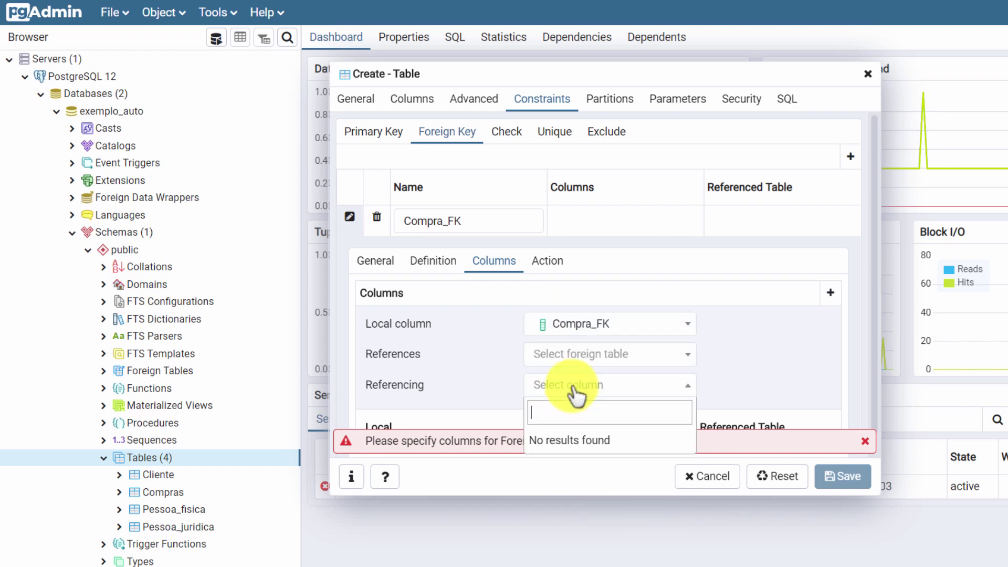
{"action": "left_click", "coordinate": [579, 375]}
{"action": "left_click", "coordinate": [580, 357]}
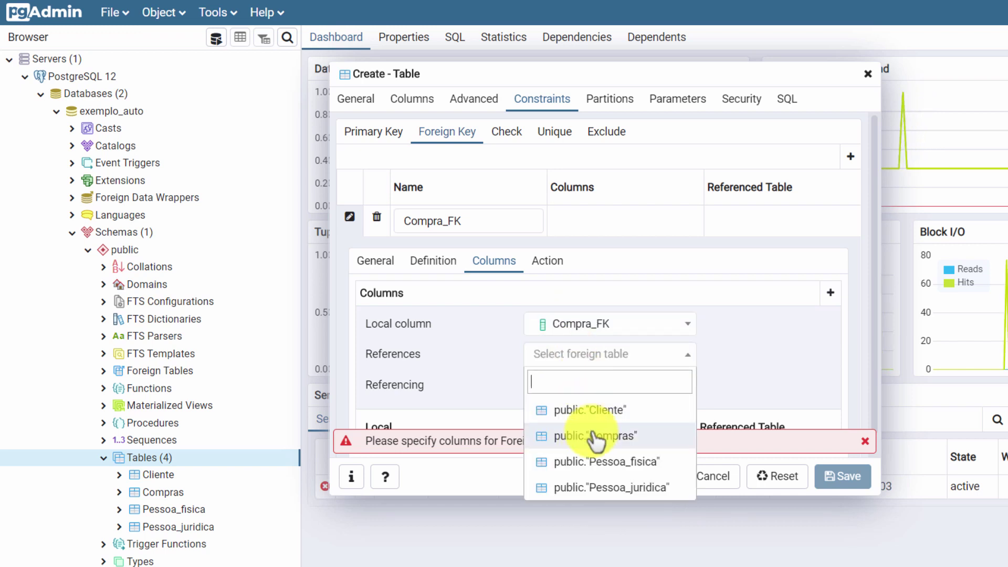
{"action": "left_click", "coordinate": [581, 435]}
{"action": "left_click", "coordinate": [578, 387]}
{"action": "left_click", "coordinate": [550, 495]}
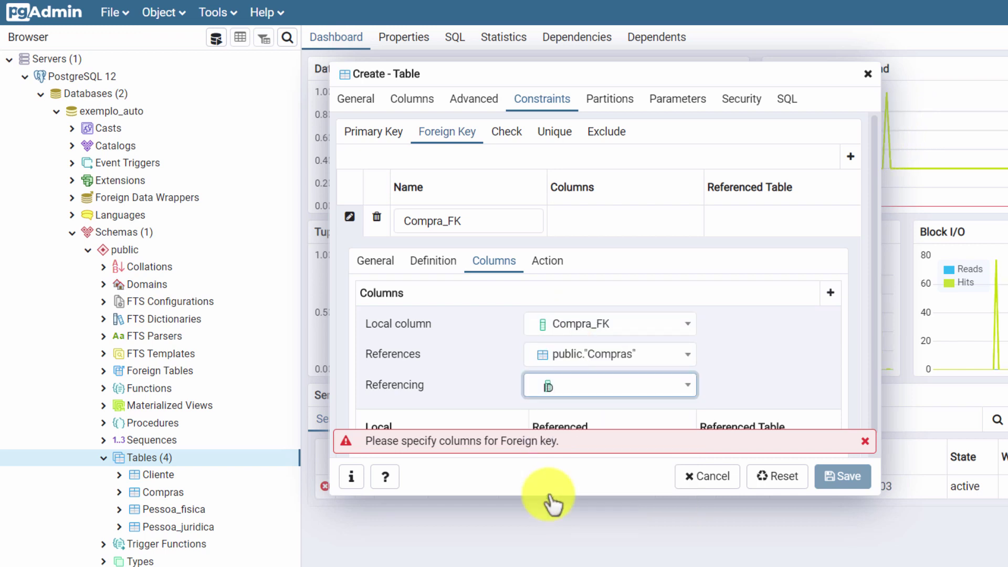
{"action": "left_click", "coordinate": [829, 294]}
{"action": "left_click", "coordinate": [843, 477]}
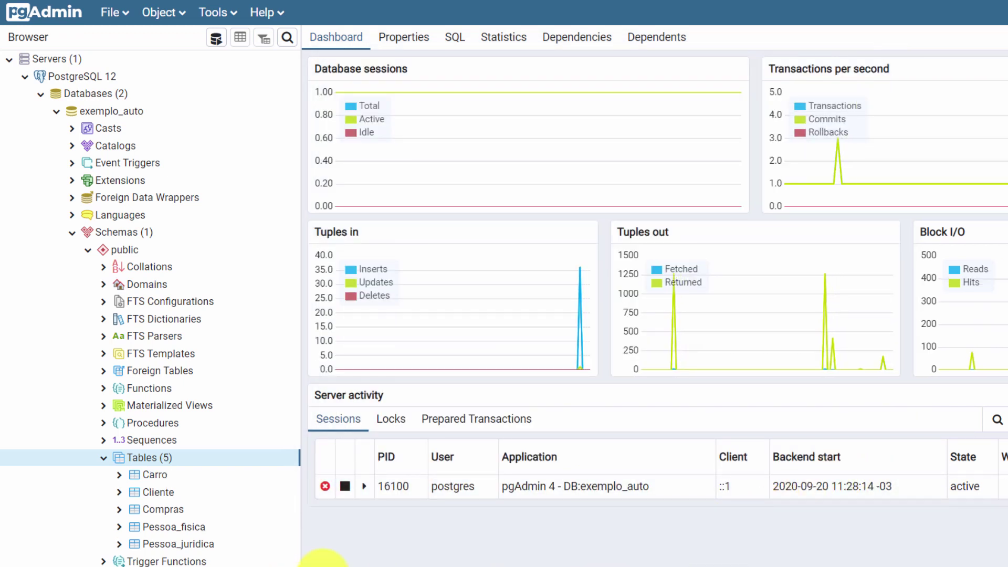
Step: Bring up the context menu for the Carro table in the browser tree
{"action": "right_click", "coordinate": [162, 475]}
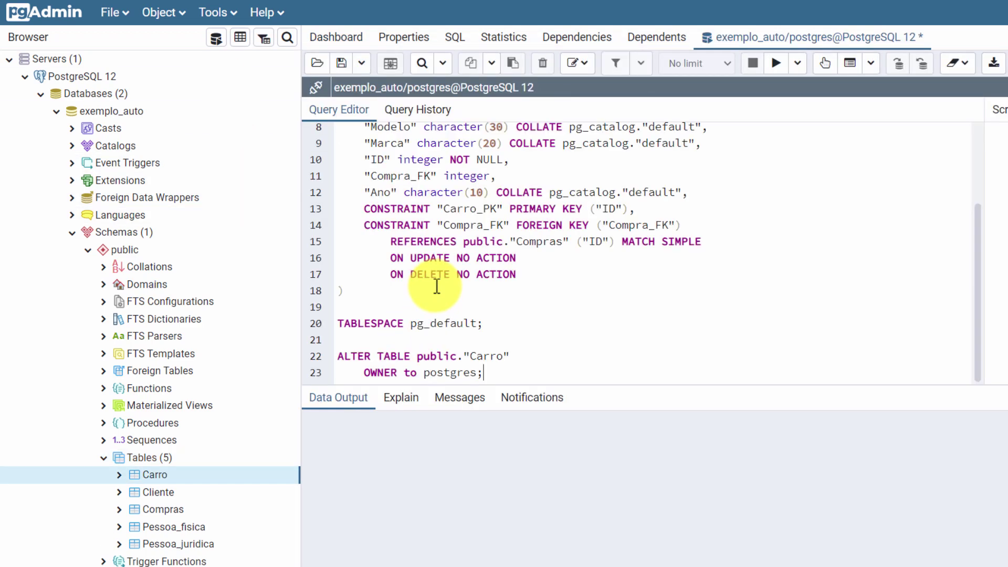
Step: Move the "Ano" line to directly after "Valor" and dock Notifications above the output
{"action": "scroll", "coordinate": [353, 299], "scroll_direction": "up", "scroll_amount": 3}
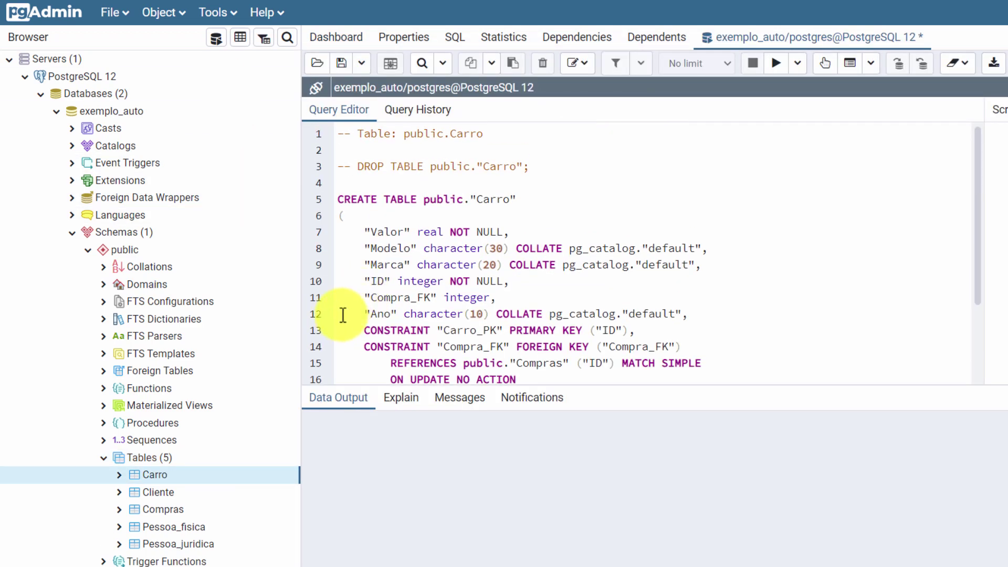
{"action": "left_click", "coordinate": [343, 315]}
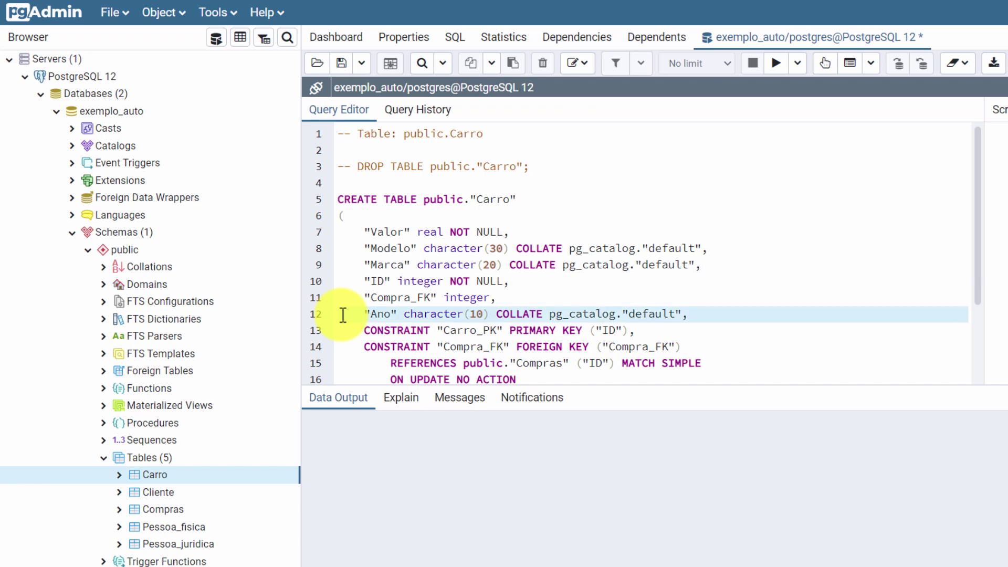
{"action": "key", "text": "Delete"}
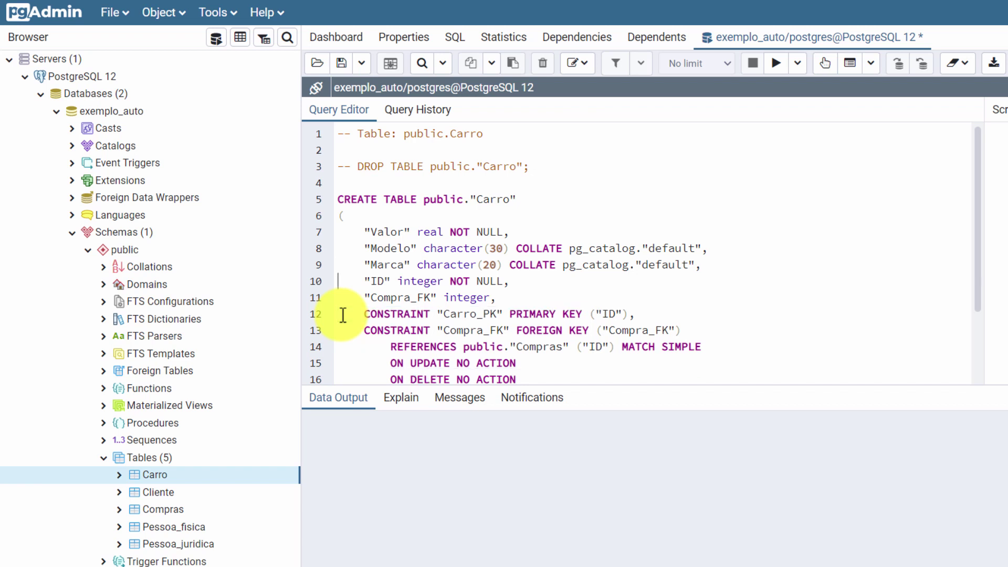
{"action": "key", "text": "Up"}
{"action": "key", "text": "Up"}
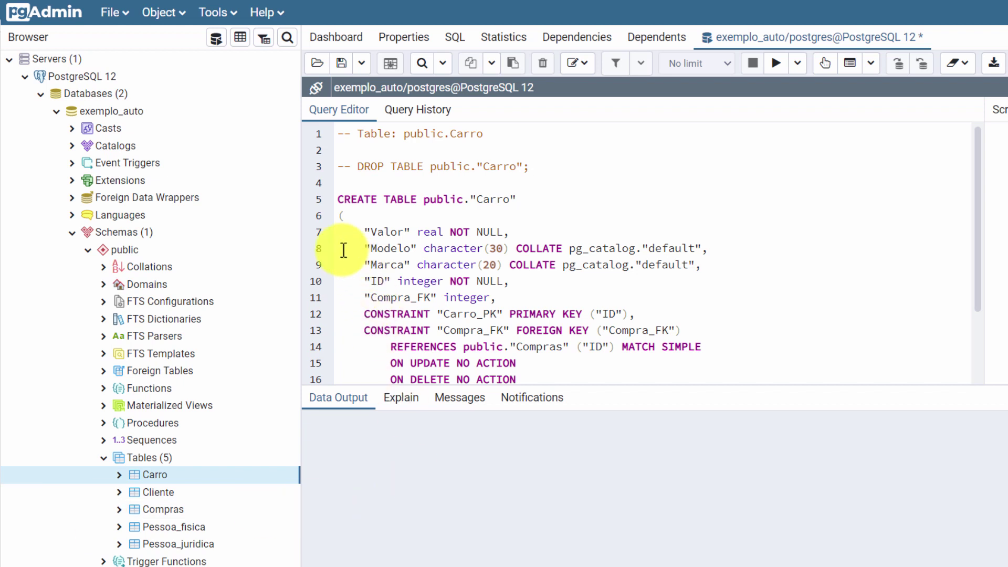
{"action": "type", "text": "\"Ano\" character(10) COLLATE pg_catalog.\"default\","}
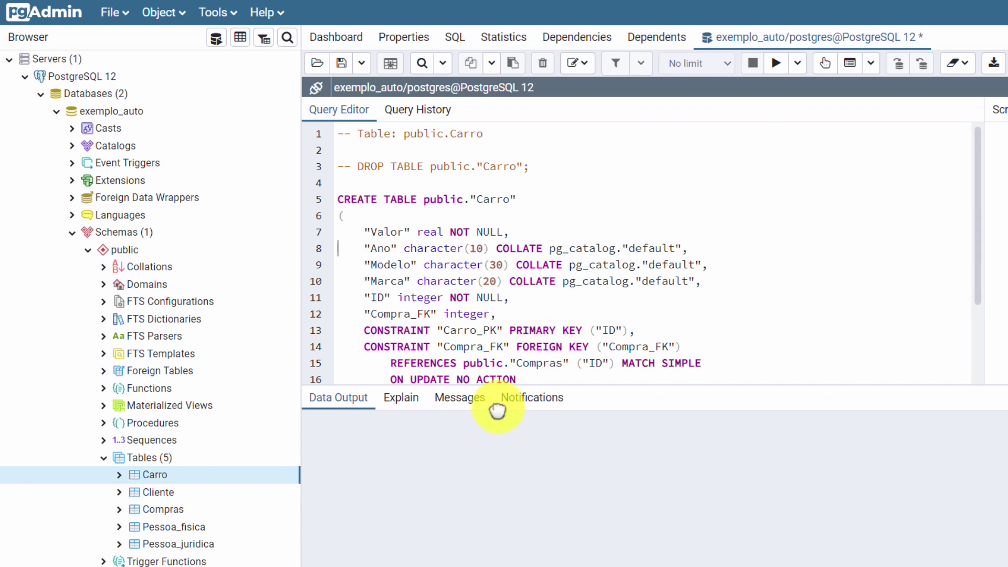
{"action": "left_click_drag", "start_coordinate": [500, 409], "coordinate": [496, 449]}
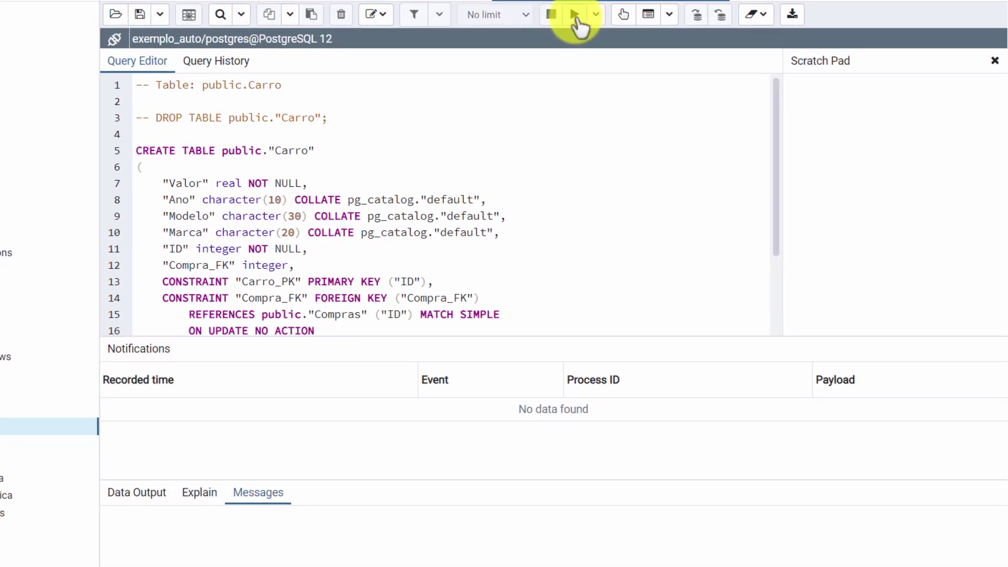
Step: Run the script, then drop the existing Carro table
{"action": "left_click", "coordinate": [575, 15]}
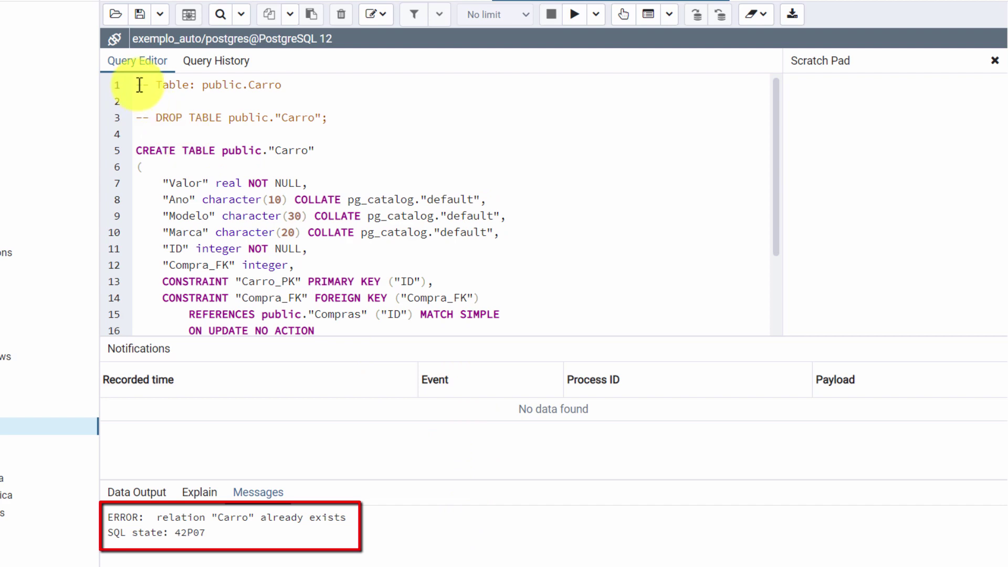
{"action": "left_click_drag", "start_coordinate": [135, 86], "coordinate": [376, 351]}
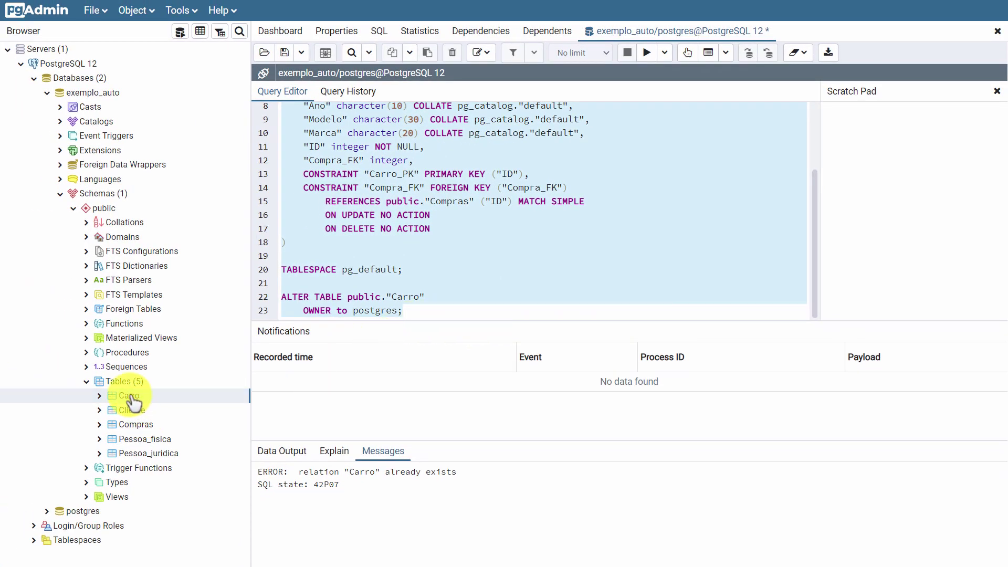
{"action": "right_click", "coordinate": [134, 395]}
{"action": "mouse_move", "coordinate": [149, 339]}
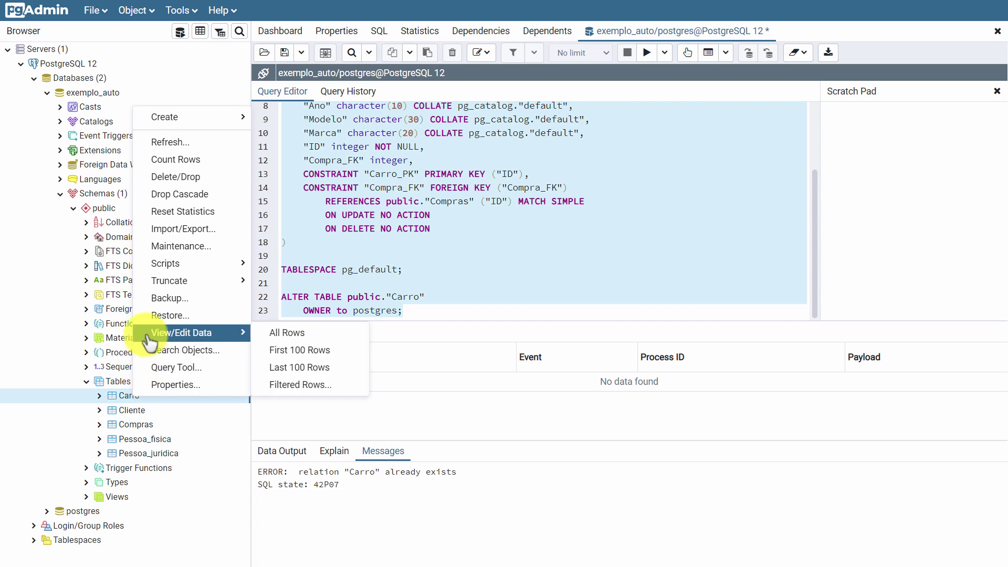
{"action": "left_click", "coordinate": [163, 178]}
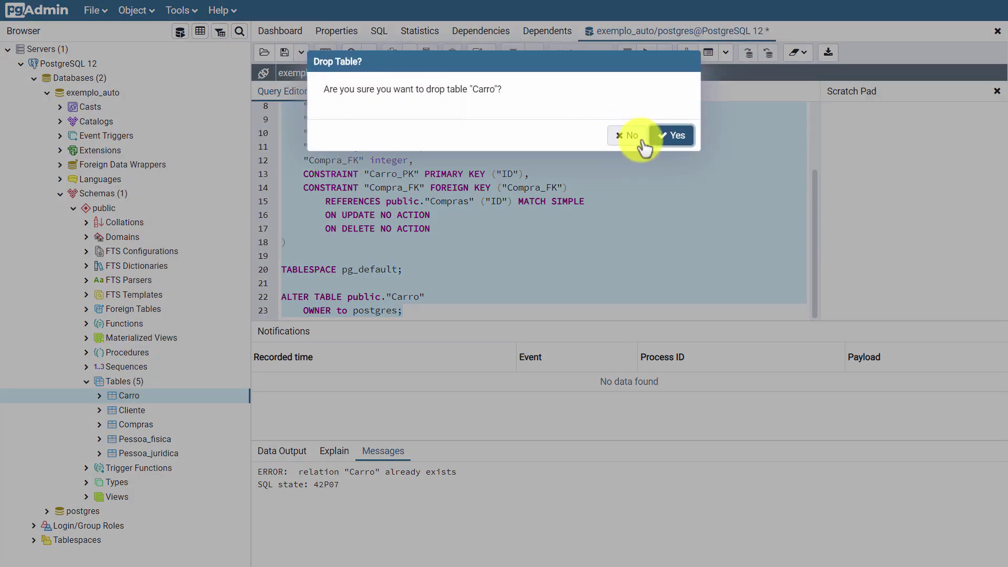
{"action": "left_click", "coordinate": [666, 138]}
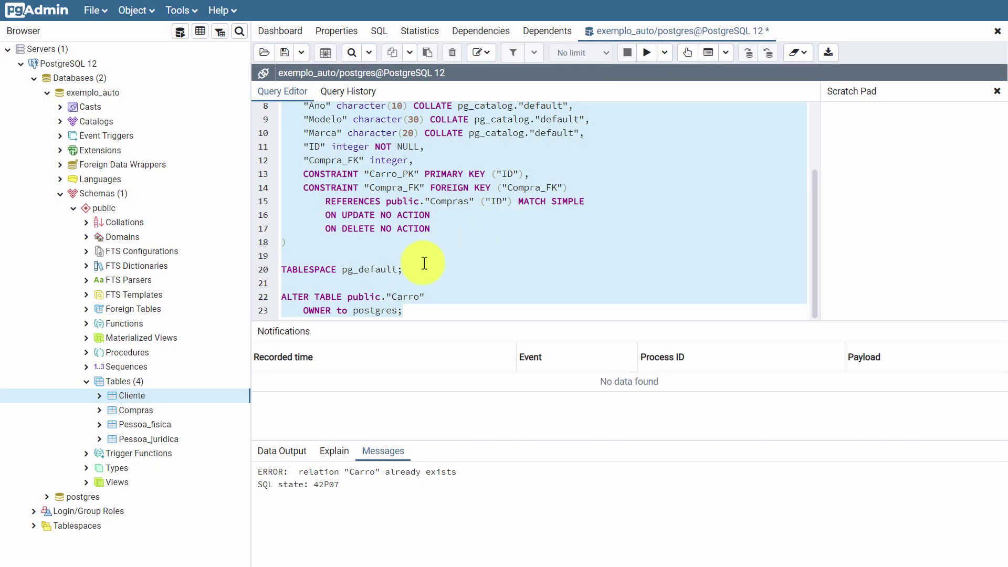
Step: Re-run the reordered CREATE TABLE script and return to the Dashboard
{"action": "left_click", "coordinate": [445, 273]}
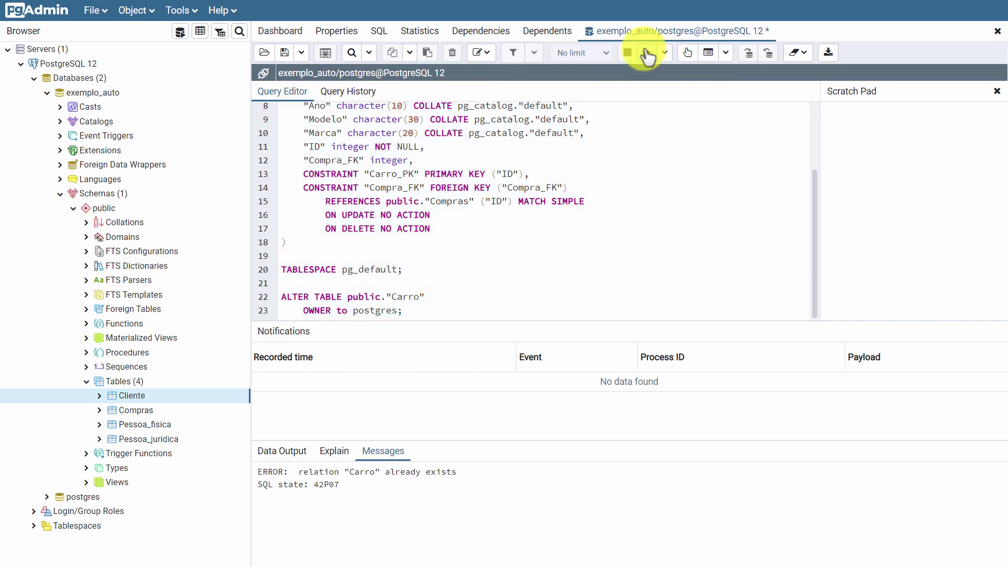
{"action": "left_click", "coordinate": [647, 53]}
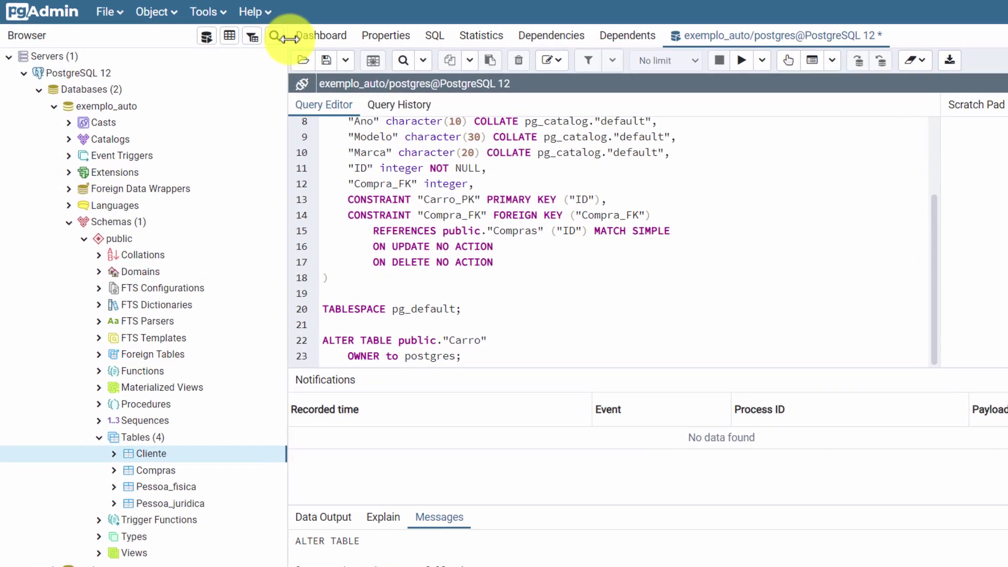
{"action": "left_click", "coordinate": [315, 36]}
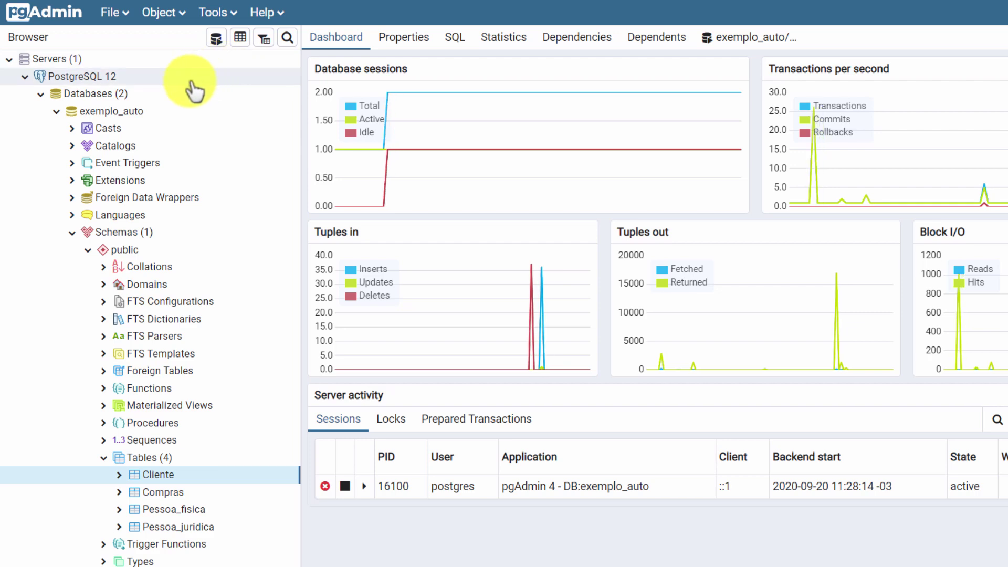
Step: Refresh the PostgreSQL 12 server's object tree
{"action": "left_click", "coordinate": [95, 76]}
{"action": "right_click", "coordinate": [100, 79]}
{"action": "left_click", "coordinate": [115, 128]}
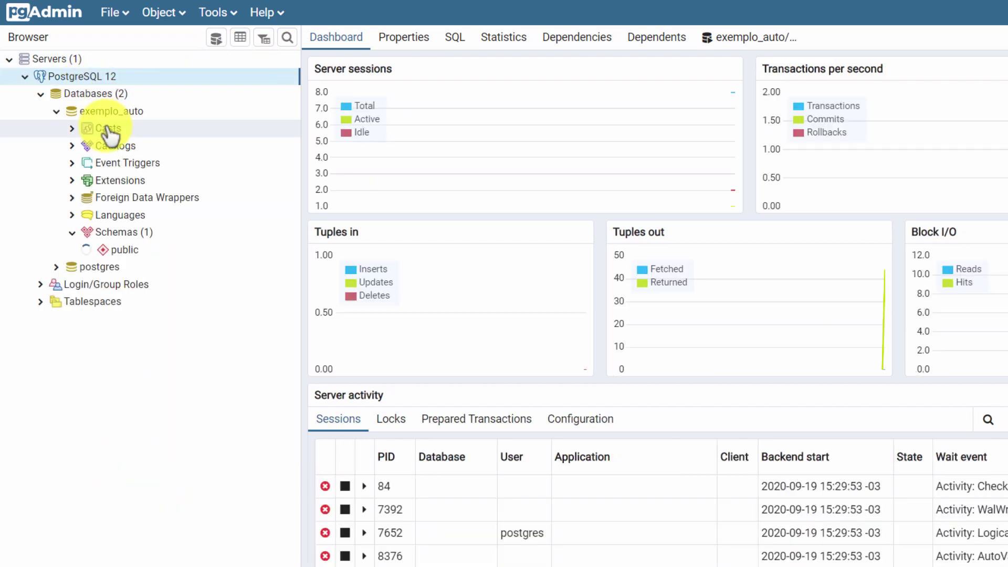
Step: Inspect Carro's properties, checking its columns and the Compra_FK foreign key, then close them
{"action": "left_click", "coordinate": [158, 475]}
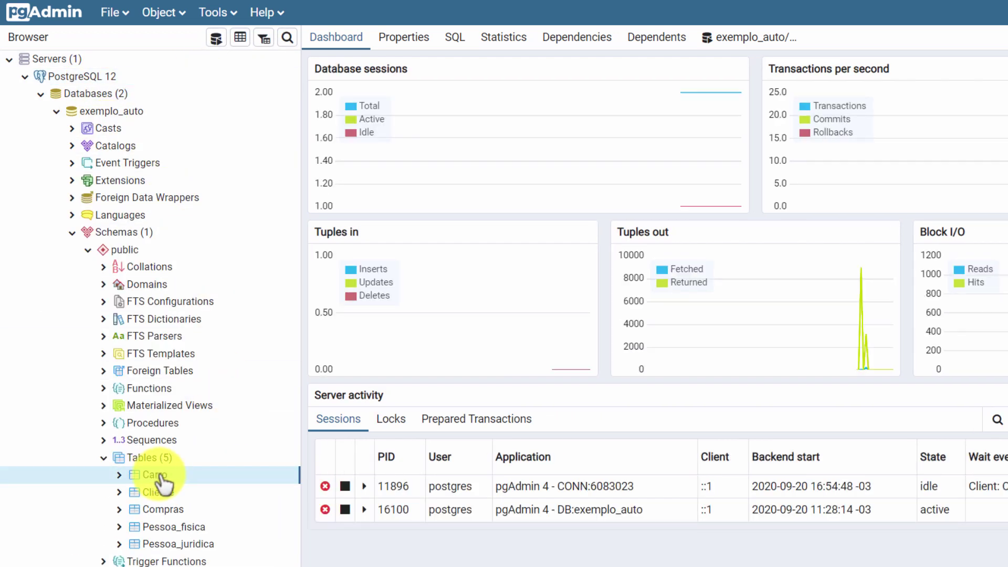
{"action": "right_click", "coordinate": [159, 477]}
{"action": "left_click", "coordinate": [179, 463]}
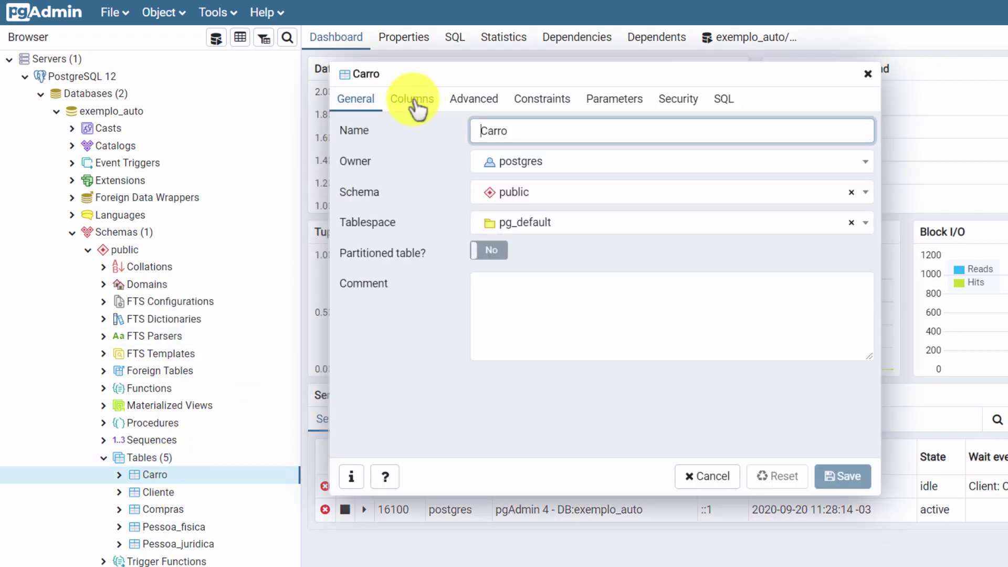
{"action": "left_click", "coordinate": [414, 102]}
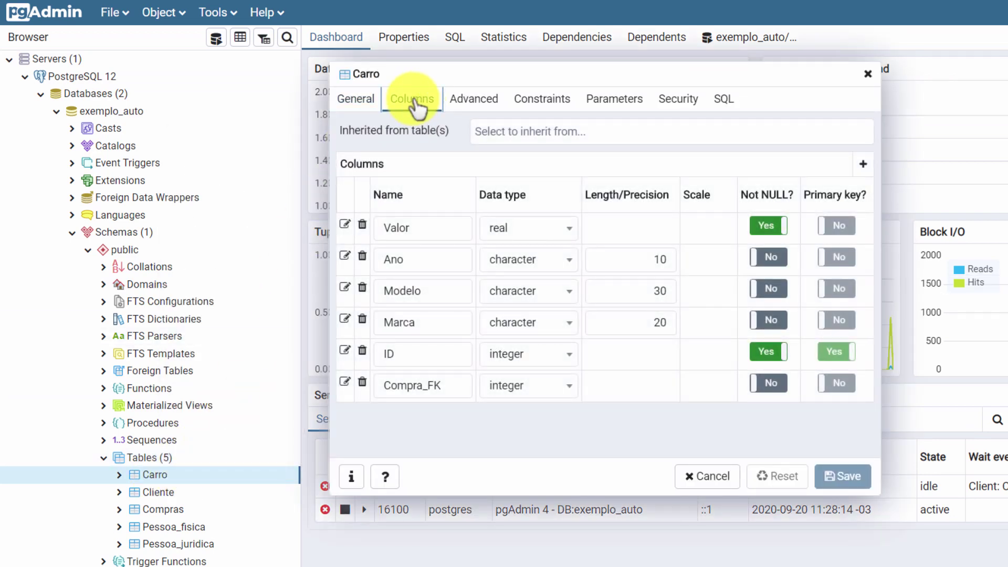
{"action": "left_click", "coordinate": [359, 101]}
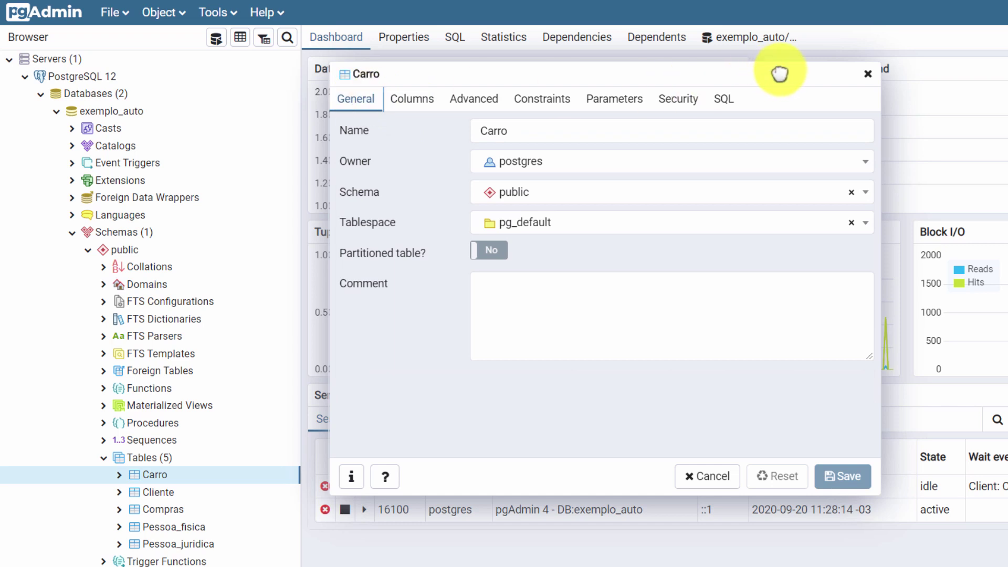
{"action": "left_click", "coordinate": [566, 103]}
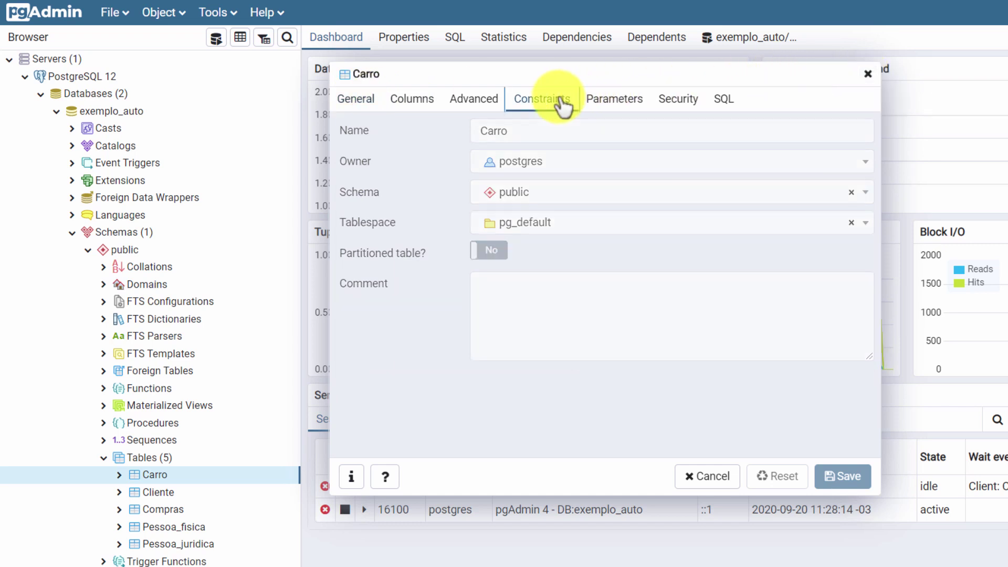
{"action": "left_click", "coordinate": [455, 132]}
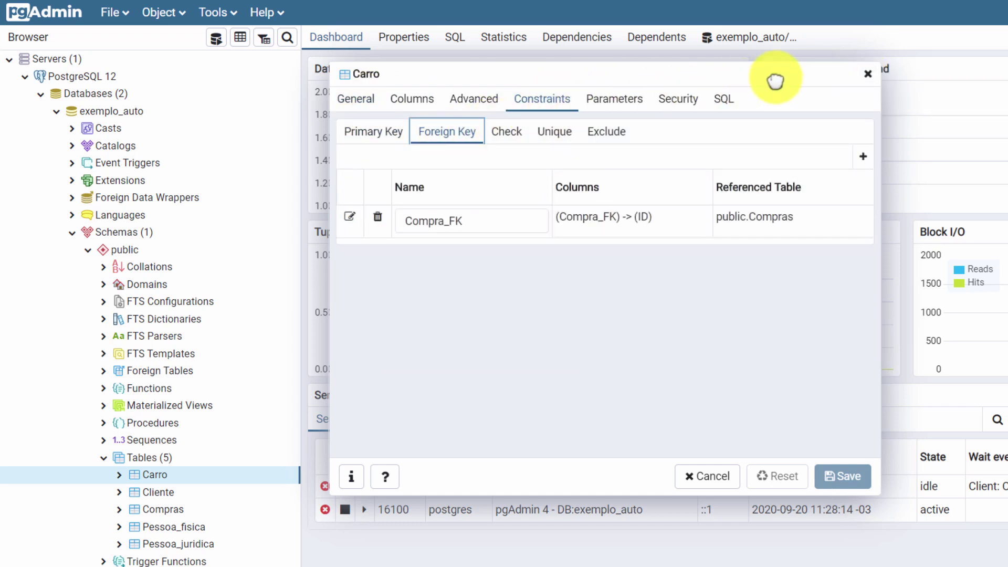
{"action": "left_click", "coordinate": [867, 74]}
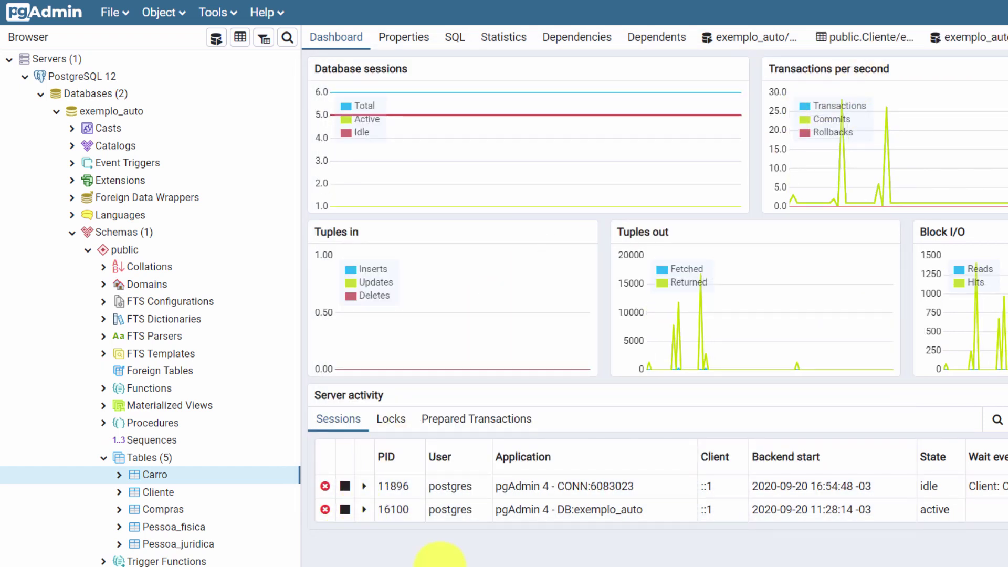
Step: Generate a Cliente INSERT script and fill it with a sample phone, street address and ID 1
{"action": "right_click", "coordinate": [157, 494]}
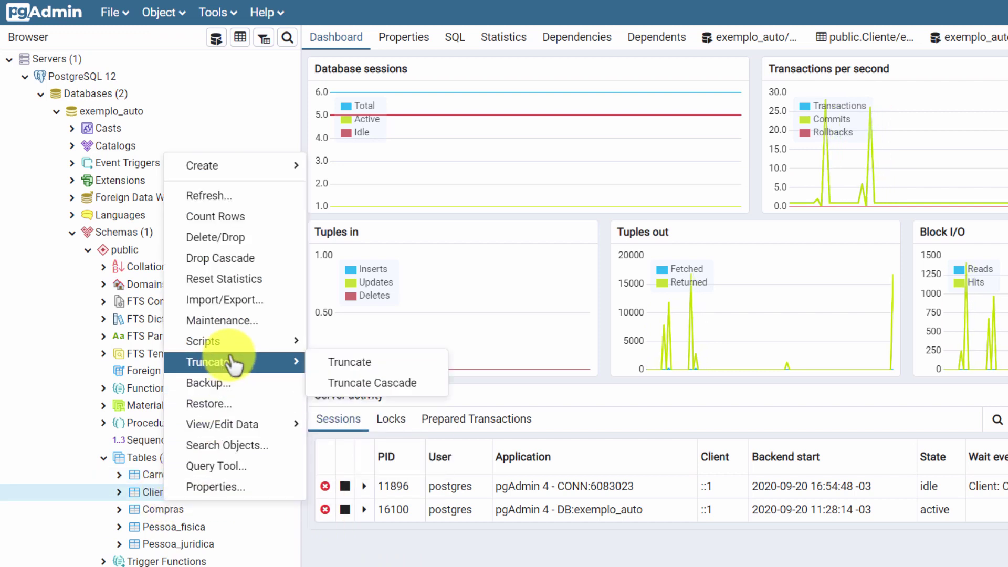
{"action": "mouse_move", "coordinate": [293, 345]}
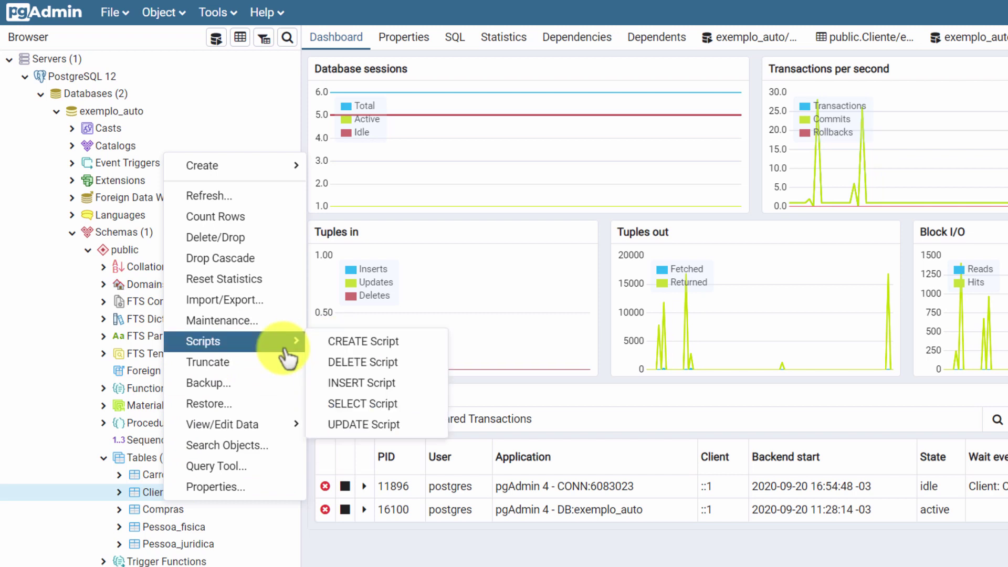
{"action": "left_click", "coordinate": [341, 384]}
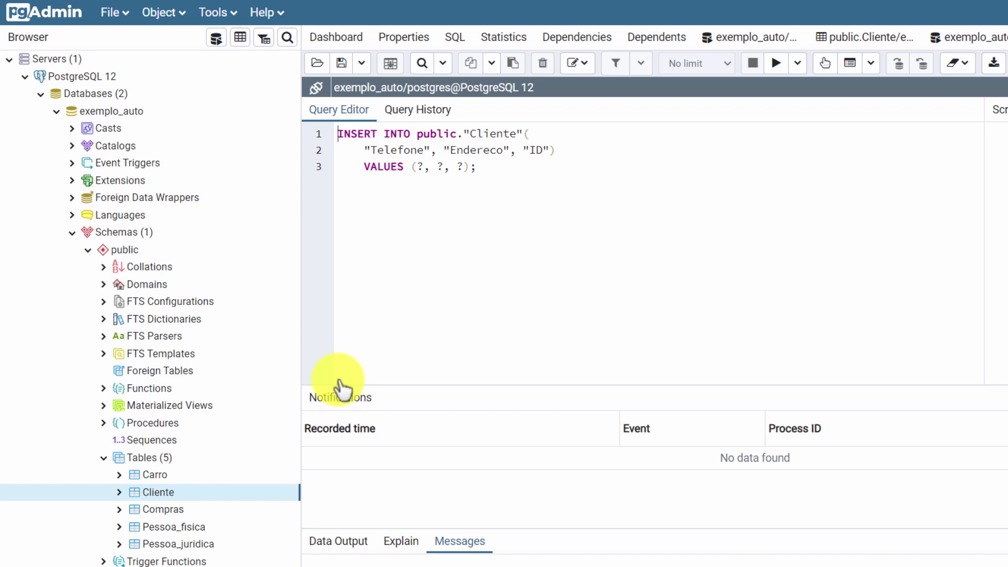
{"action": "left_click", "coordinate": [420, 167]}
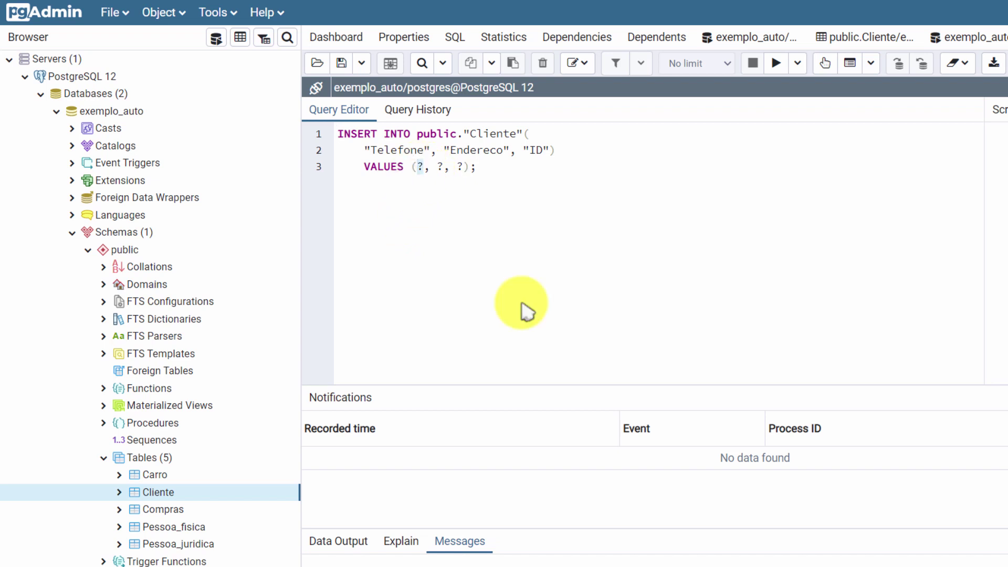
{"action": "type", "text": "'9999-8888"}
{"action": "key", "text": "Right"}
{"action": "key", "text": "Right"}
{"action": "key", "text": "shift+Right"}
{"action": "key", "text": "shift+Right"}
{"action": "type", "text": "'"}
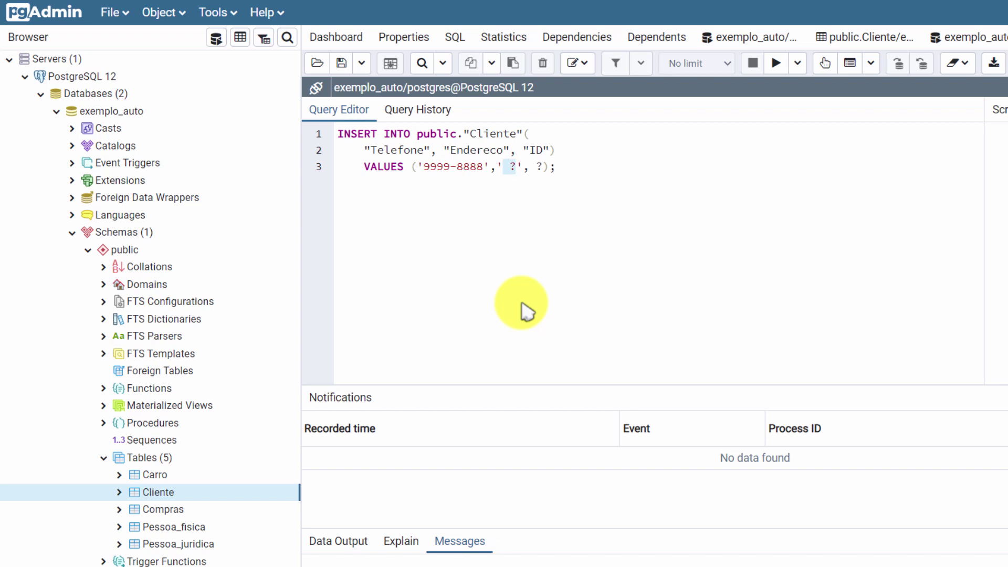
{"action": "type", "text": "Rua dos Peixes"}
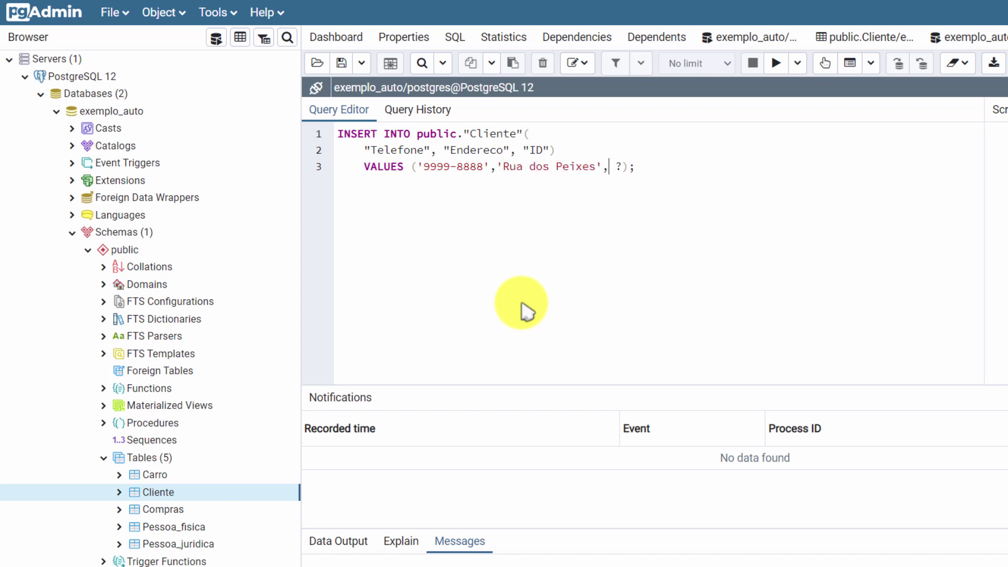
{"action": "key", "text": "Right"}
{"action": "key", "text": "Right"}
{"action": "key", "text": "shift+Right"}
{"action": "key", "text": "shift+Right"}
{"action": "type", "text": "1"}
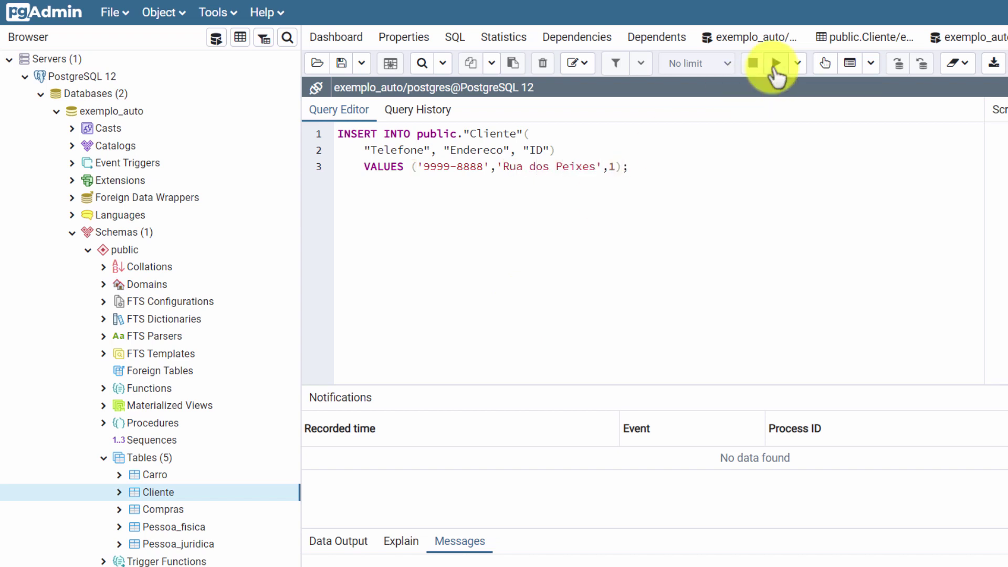
Step: Edit the INSERT to a second sample phone and street address, then view Cliente's data
{"action": "left_click", "coordinate": [615, 167]}
{"action": "key", "text": "Left"}
{"action": "key", "text": "Left"}
{"action": "key", "text": "Left"}
{"action": "key", "text": "Left"}
{"action": "key", "text": "Left"}
{"action": "key", "text": "Left"}
{"action": "key", "text": "Left"}
{"action": "key", "text": "Left"}
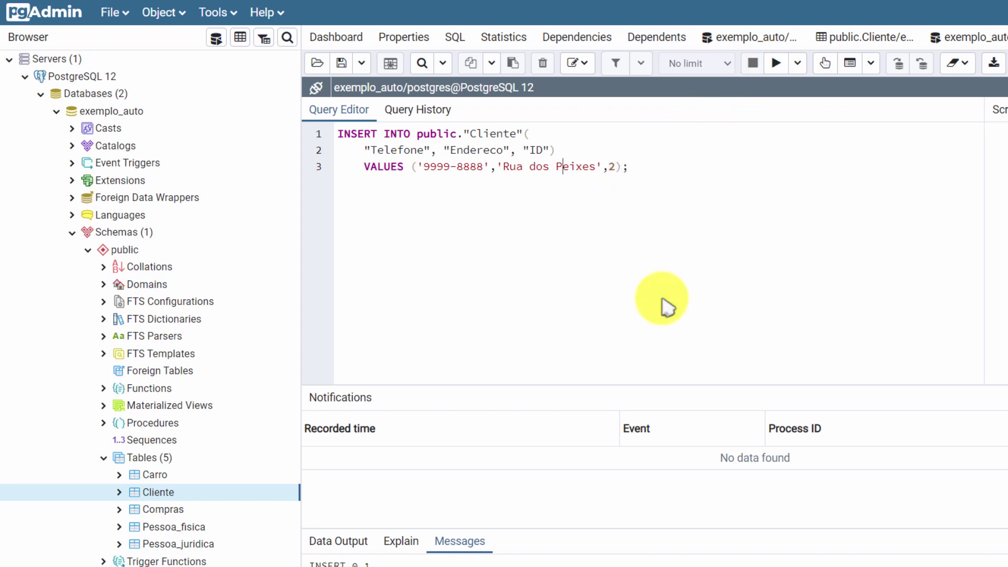
{"action": "key", "text": "shift+Right"}
{"action": "key", "text": "shift+Right"}
{"action": "key", "text": "shift+Right"}
{"action": "key", "text": "shift+Right"}
{"action": "type", "text": "7777"}
{"action": "key", "text": "Right"}
{"action": "key", "text": "Right"}
{"action": "key", "text": "Right"}
{"action": "key", "text": "Right"}
{"action": "key", "text": "Right"}
{"action": "key", "text": "Right"}
{"action": "key", "text": "Right"}
{"action": "key", "text": "Right"}
{"action": "key", "text": "Delete"}
{"action": "type", "text": "a"}
{"action": "key", "text": "Right"}
{"action": "key", "text": "Right"}
{"action": "key", "text": "shift+Right"}
{"action": "key", "text": "shift+Right"}
{"action": "key", "text": "shift+Right"}
{"action": "key", "text": "shift+Right"}
{"action": "key", "text": "shift+Right"}
{"action": "key", "text": "shift+Right"}
{"action": "type", "text": "Flores"}
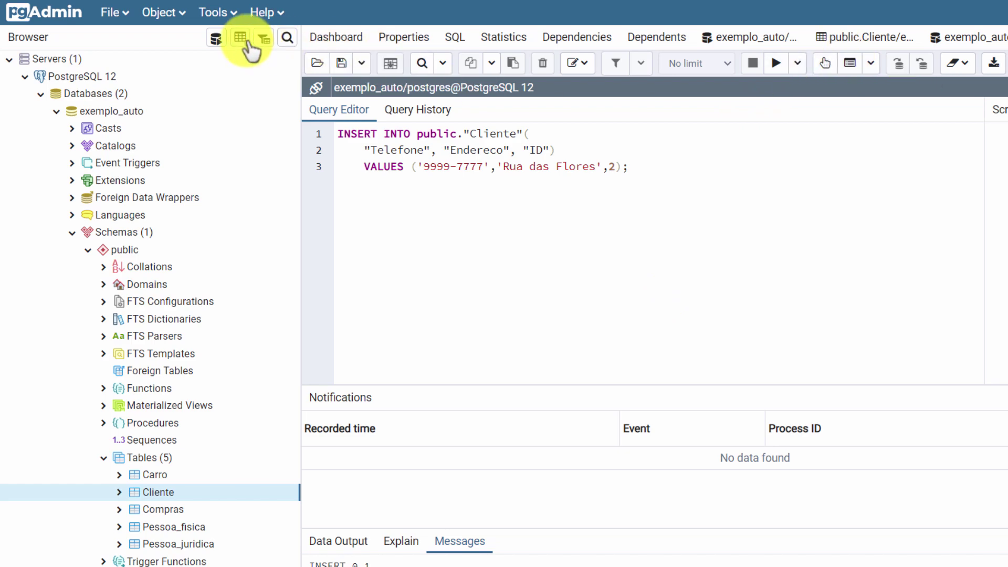
{"action": "left_click", "coordinate": [240, 38]}
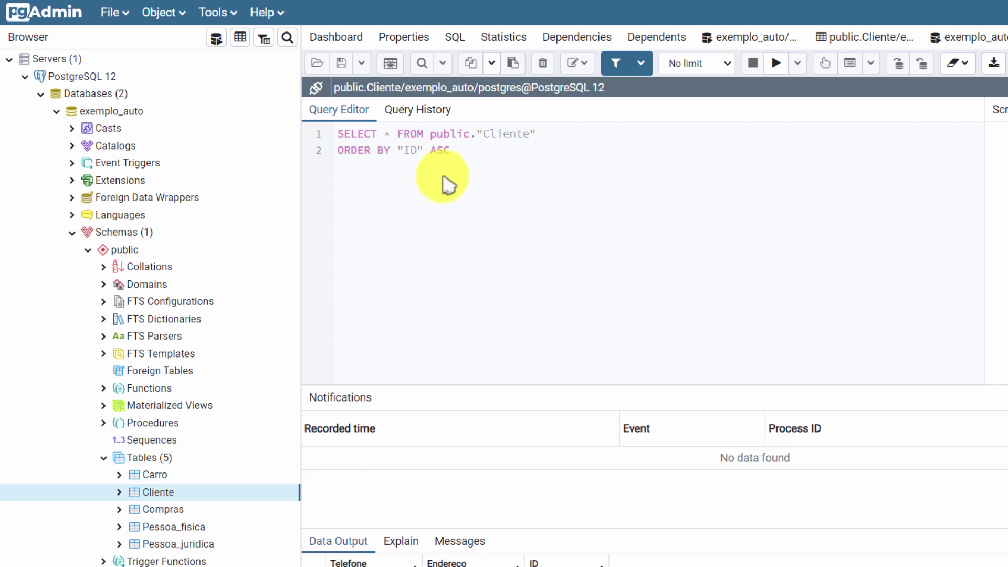
Step: Generate a fresh Cliente INSERT script filled with a new sample phone and street address
{"action": "right_click", "coordinate": [188, 496]}
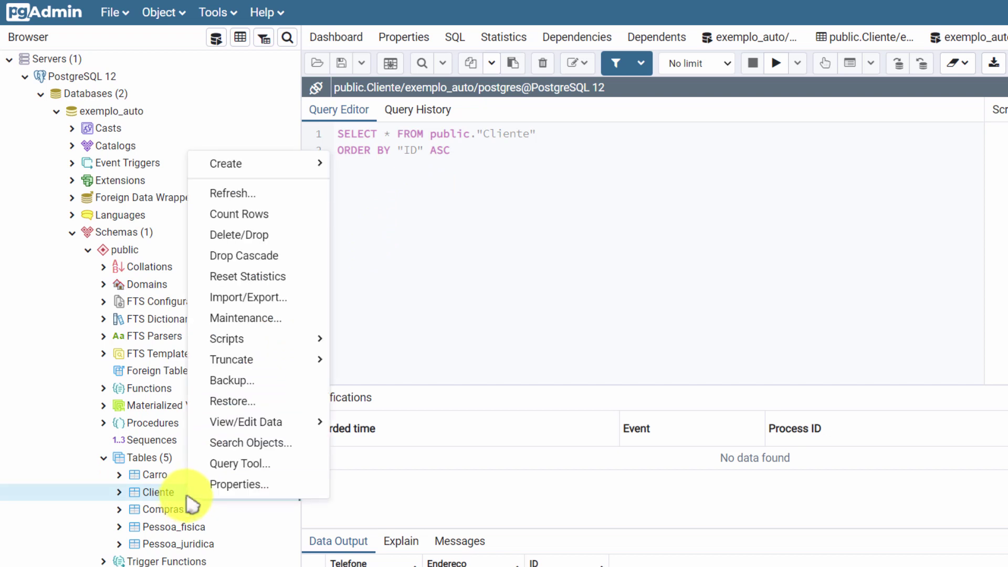
{"action": "mouse_move", "coordinate": [277, 339]}
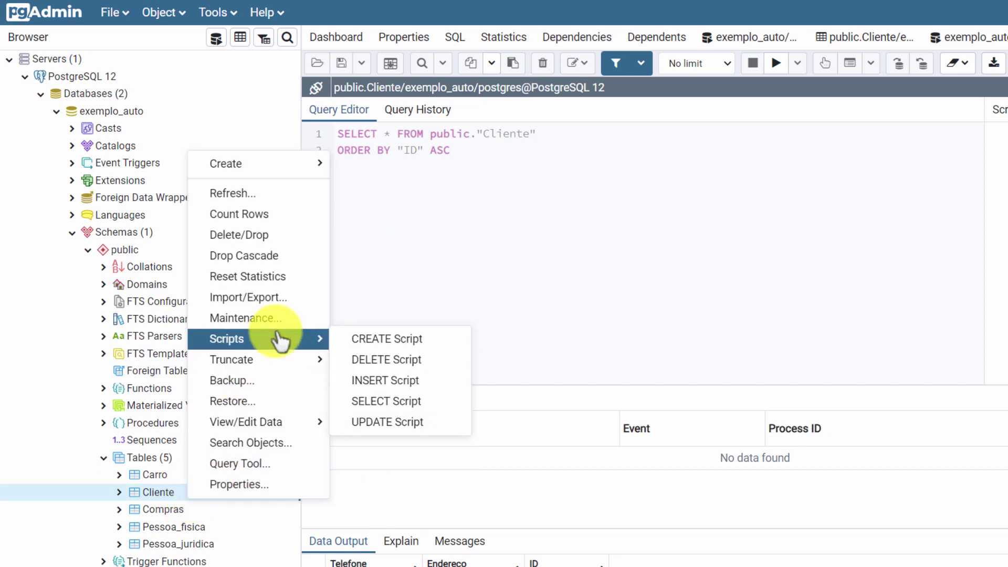
{"action": "left_click", "coordinate": [387, 383]}
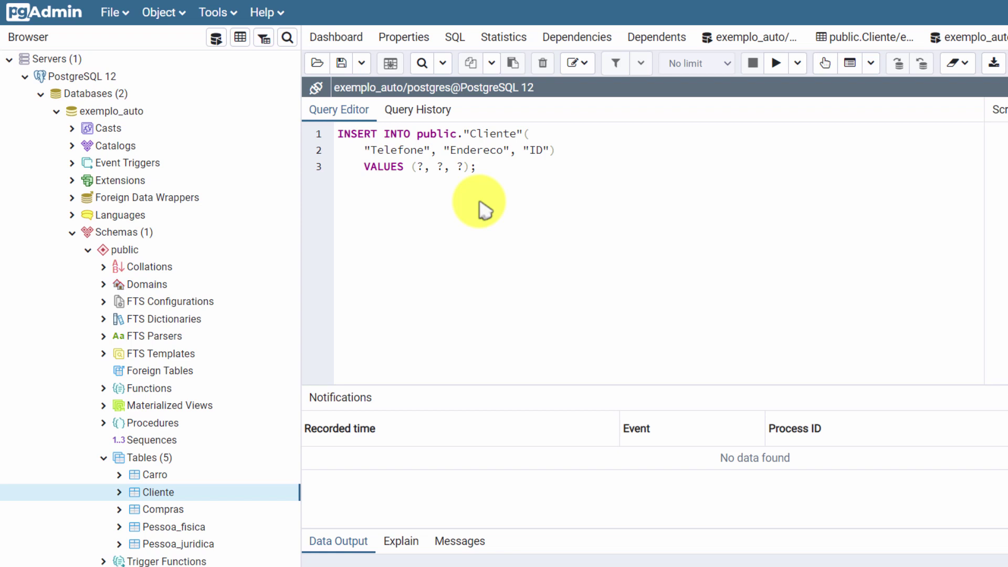
{"action": "type", "text": "'99"}
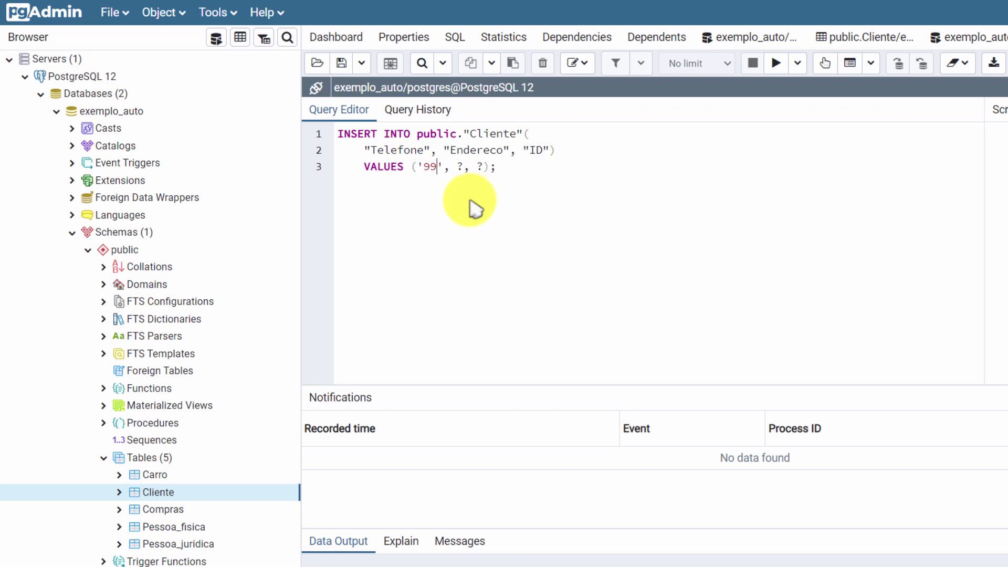
{"action": "type", "text": "99-6666"}
{"action": "key", "text": "Right"}
{"action": "key", "text": "Right"}
{"action": "key", "text": "shift+Right"}
{"action": "key", "text": "shift+Right"}
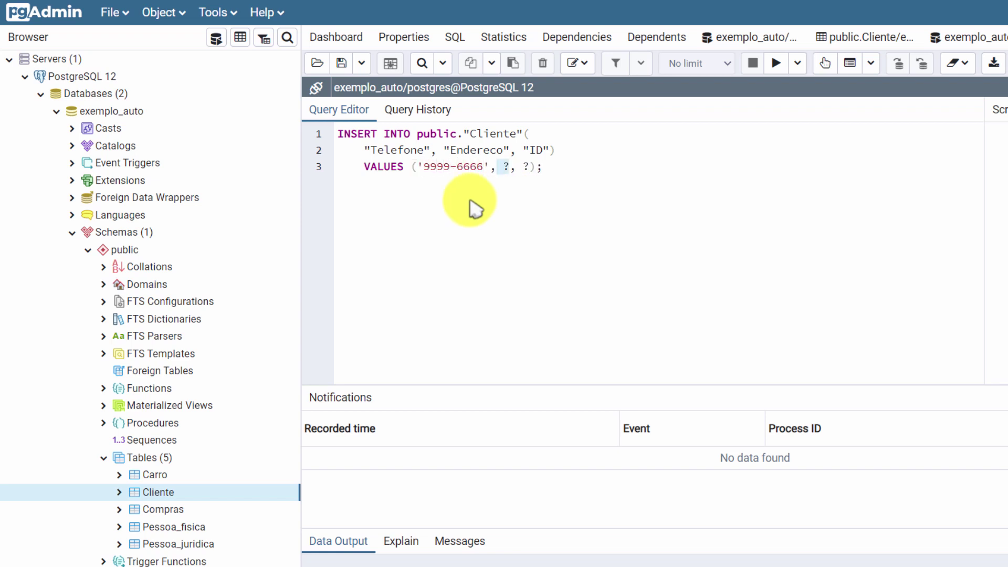
{"action": "type", "text": "'Rua das Grar"}
{"action": "key", "text": "BackSpace"}
{"action": "key", "text": "BackSpace"}
{"action": "key", "text": "BackSpace"}
{"action": "type", "text": "arças"}
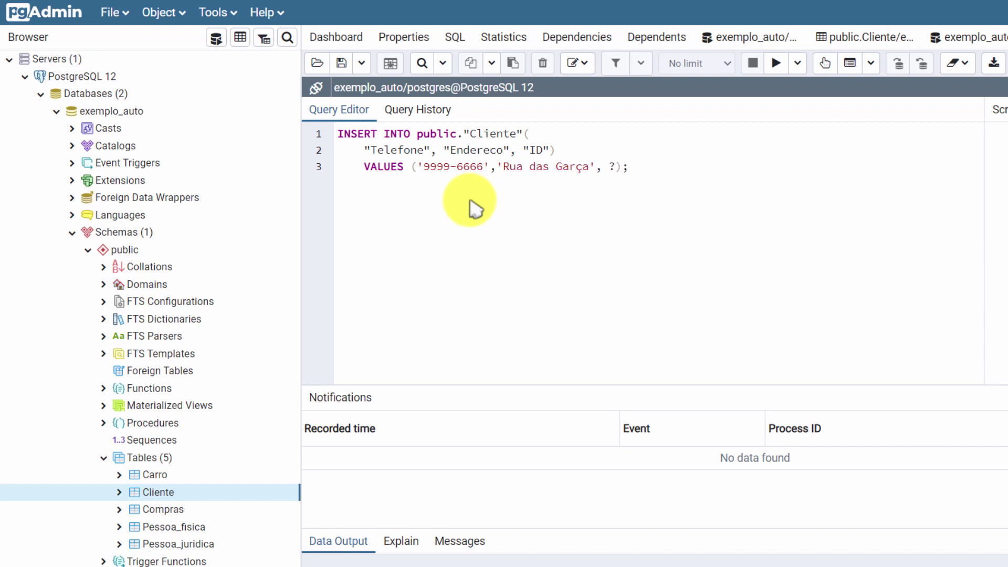
Step: Remove the ID placeholder from VALUES and the ID column from the column list
{"action": "key", "text": "Right"}
{"action": "key", "text": "shift+Right"}
{"action": "key", "text": "shift+Right"}
{"action": "key", "text": "shift+Right"}
{"action": "key", "text": "Delete"}
{"action": "key", "text": "Up"}
{"action": "key", "text": "Left"}
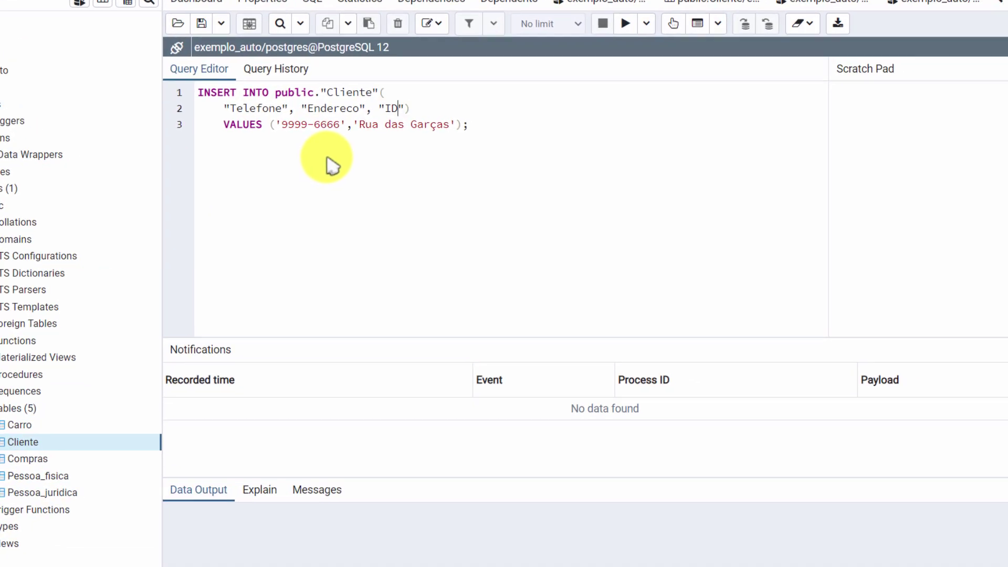
{"action": "key", "text": "shift+Left"}
{"action": "key", "text": "shift+Left"}
{"action": "key", "text": "shift+Left"}
{"action": "key", "text": "shift+Left"}
{"action": "key", "text": "shift+Left"}
{"action": "key", "text": "shift+Left"}
{"action": "key", "text": "Delete"}
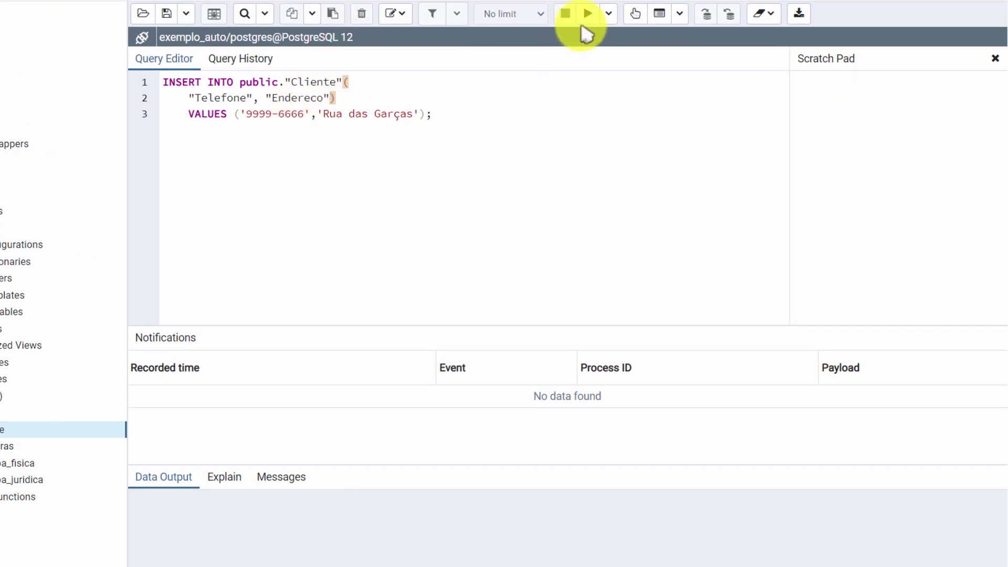
Step: Run the INSERT without ID, then add "ID" with value 2 back and run it again
{"action": "left_click", "coordinate": [588, 14]}
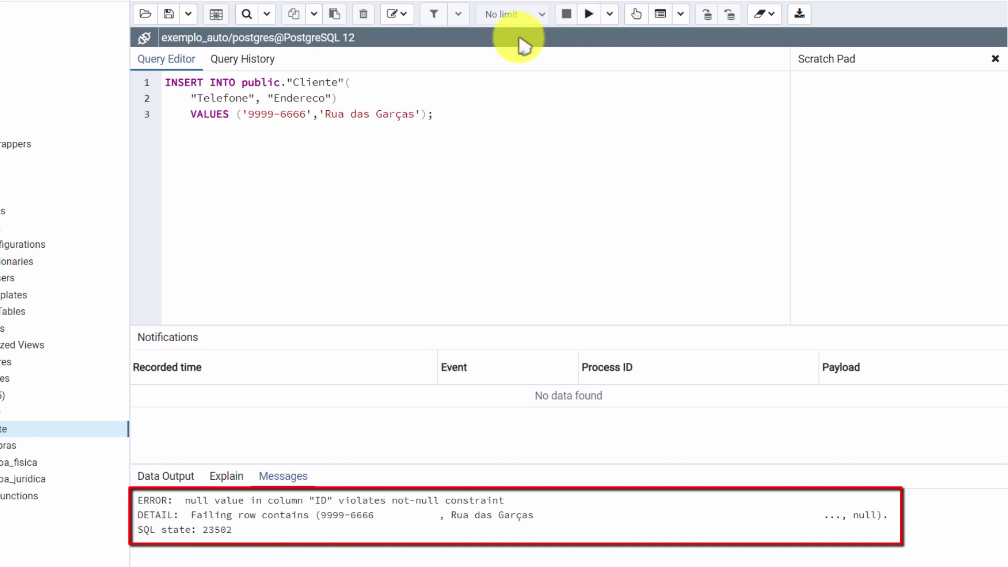
{"action": "left_click", "coordinate": [424, 114]}
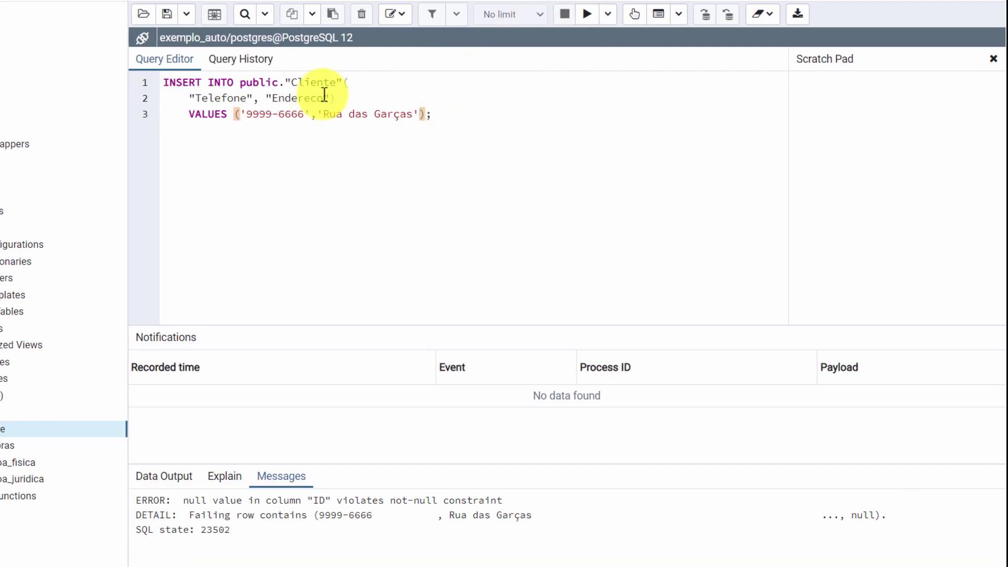
{"action": "left_click", "coordinate": [332, 99]}
{"action": "type", "text": ", \""}
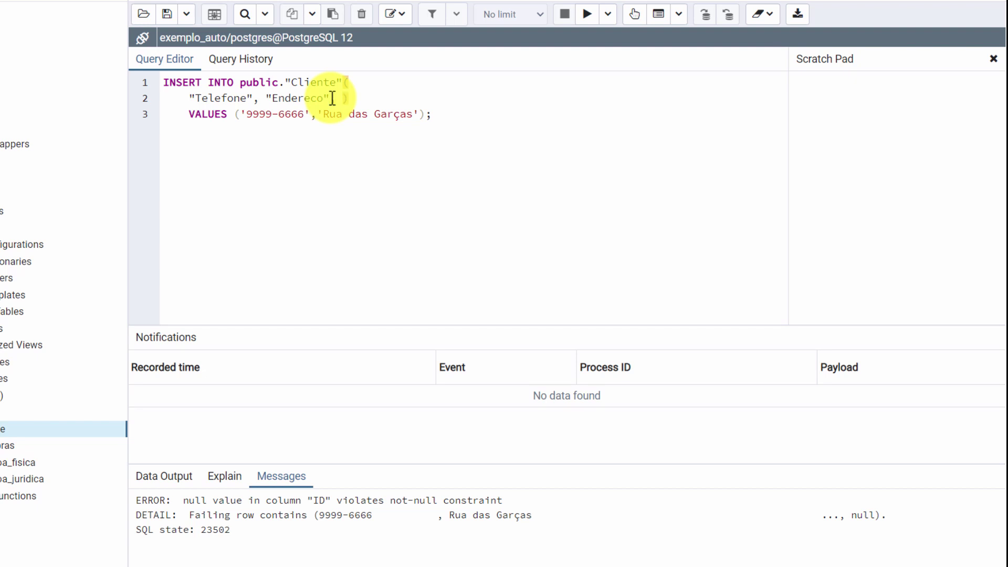
{"action": "type", "text": "ID"}
{"action": "type", "text": "',"}
{"action": "type", "text": " 2"}
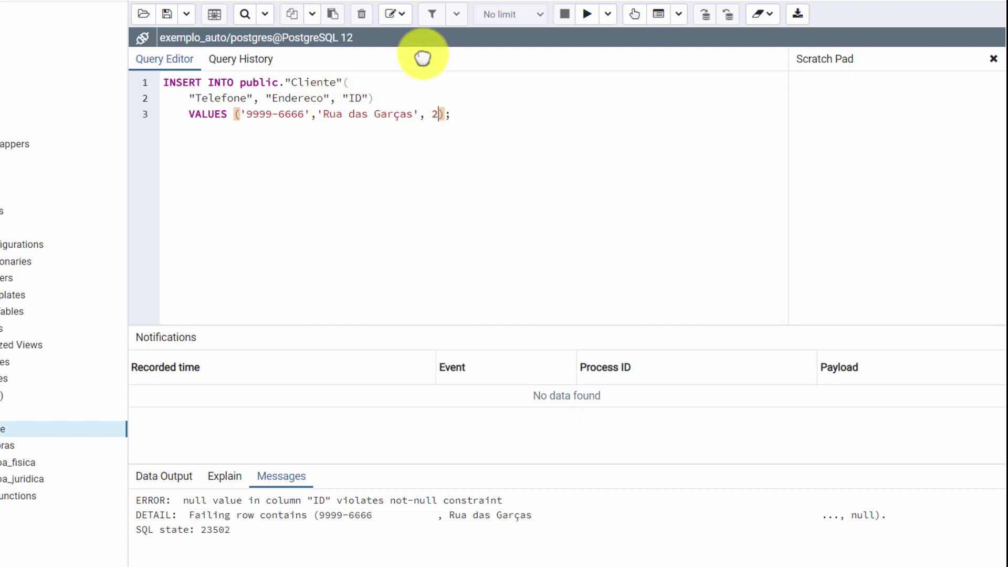
{"action": "left_click", "coordinate": [586, 16]}
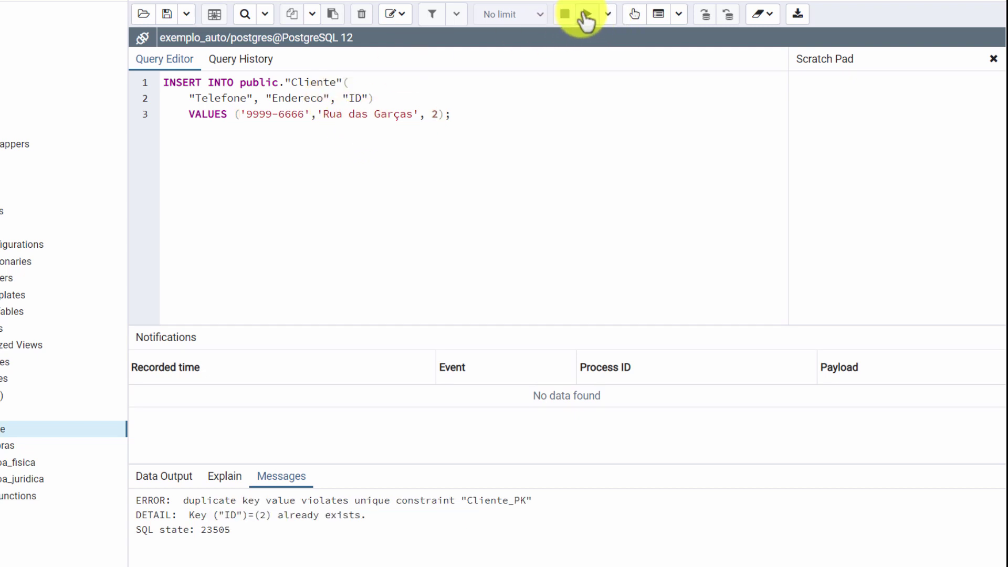
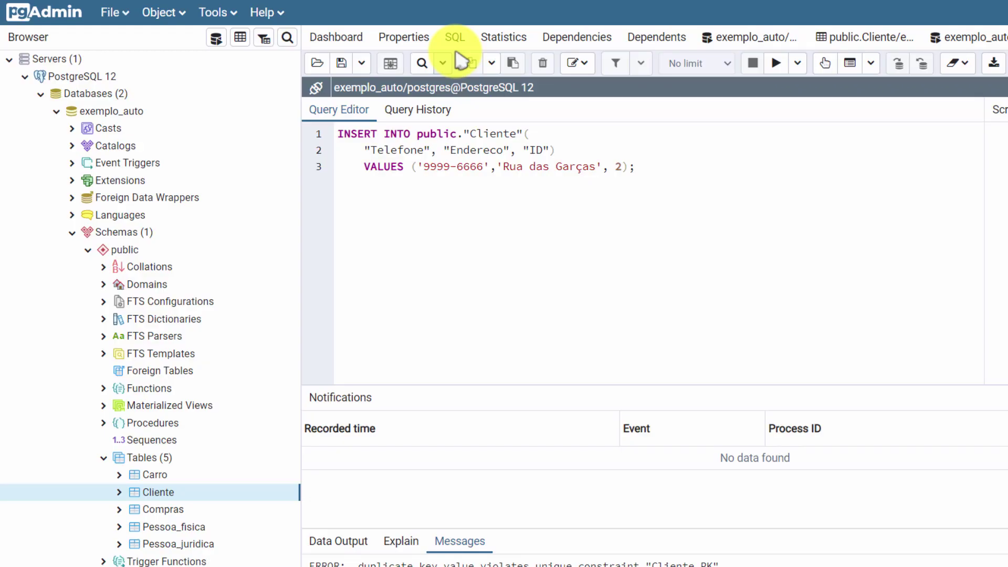
Step: Show the Cliente table's CREATE TABLE script and briefly highlight its "ID" integer NOT NULL line
{"action": "left_click", "coordinate": [456, 38]}
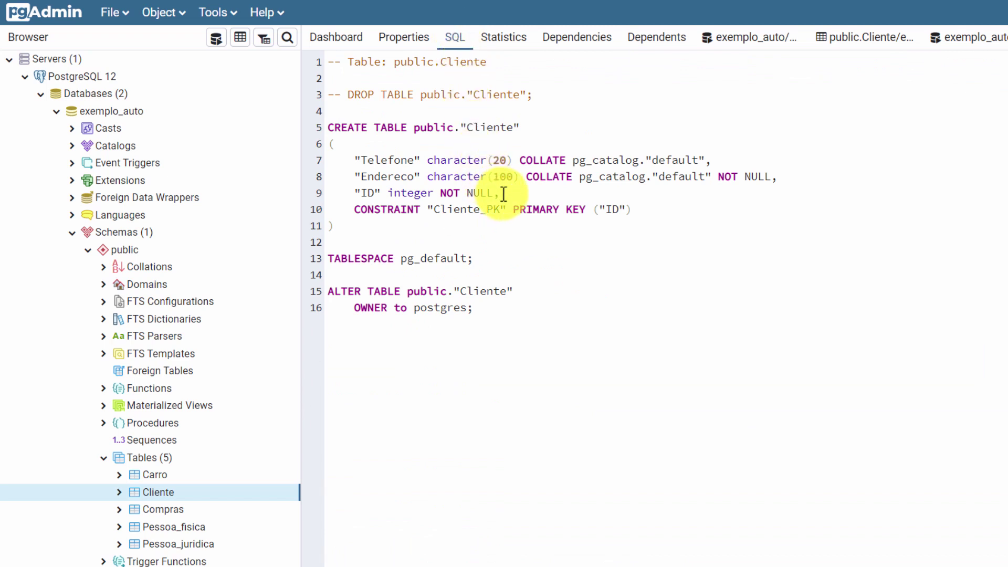
{"action": "left_click_drag", "start_coordinate": [503, 194], "coordinate": [355, 192]}
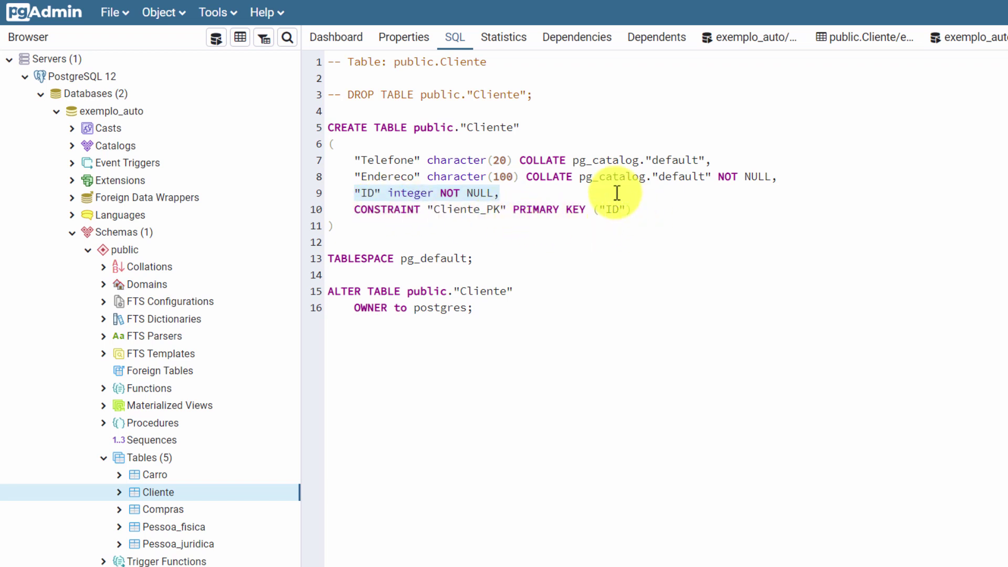
{"action": "left_click", "coordinate": [617, 193]}
{"action": "left_click", "coordinate": [185, 474]}
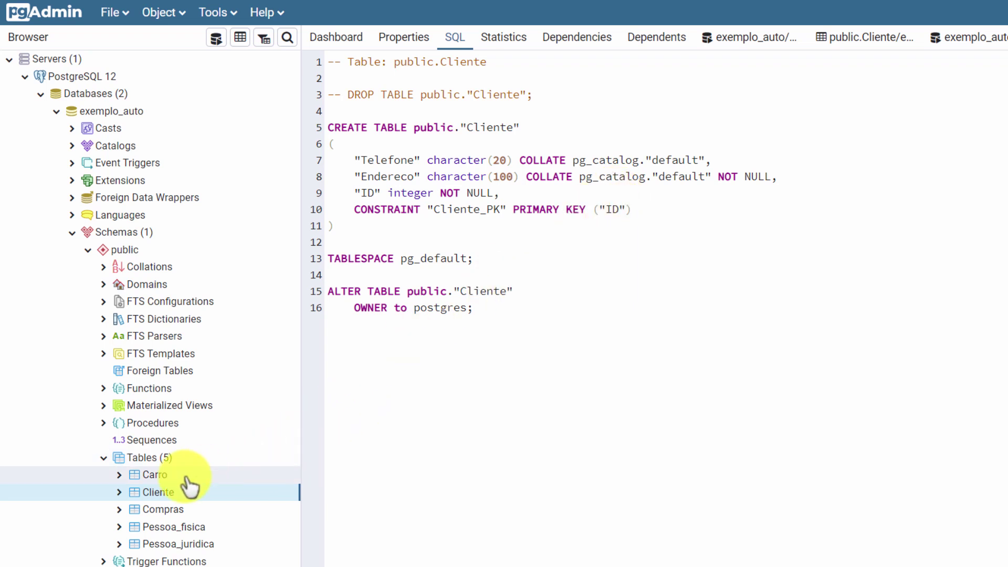
Step: Drop the Carro table; dropping Cliente fails because of dependent objects
{"action": "right_click", "coordinate": [173, 476]}
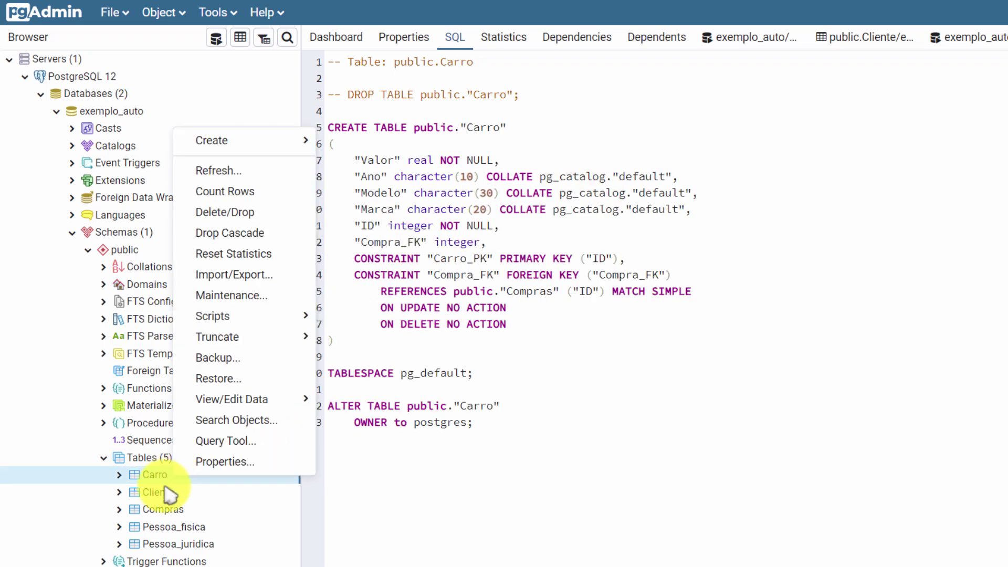
{"action": "left_click", "coordinate": [223, 212]}
{"action": "left_click", "coordinate": [806, 167]}
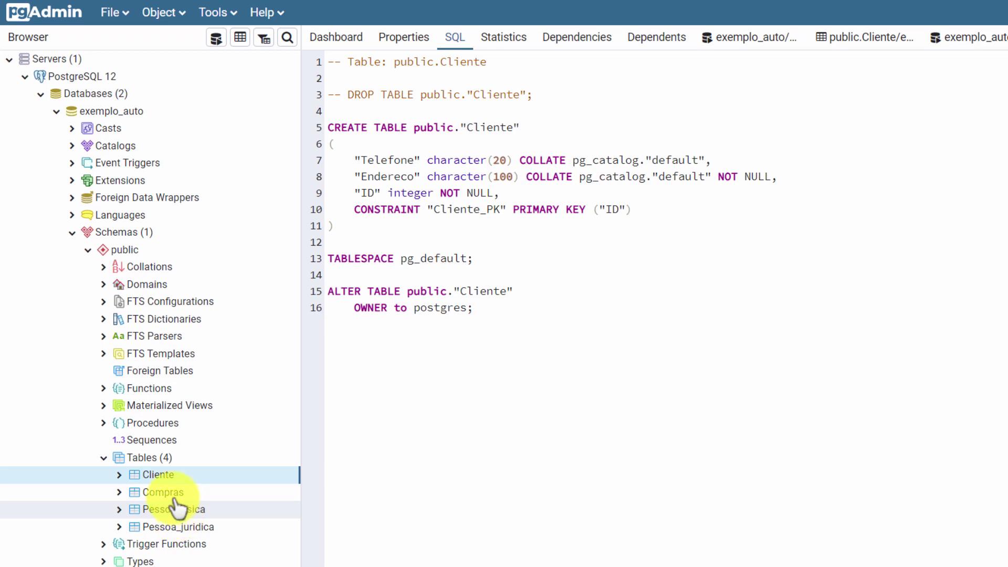
{"action": "right_click", "coordinate": [161, 476]}
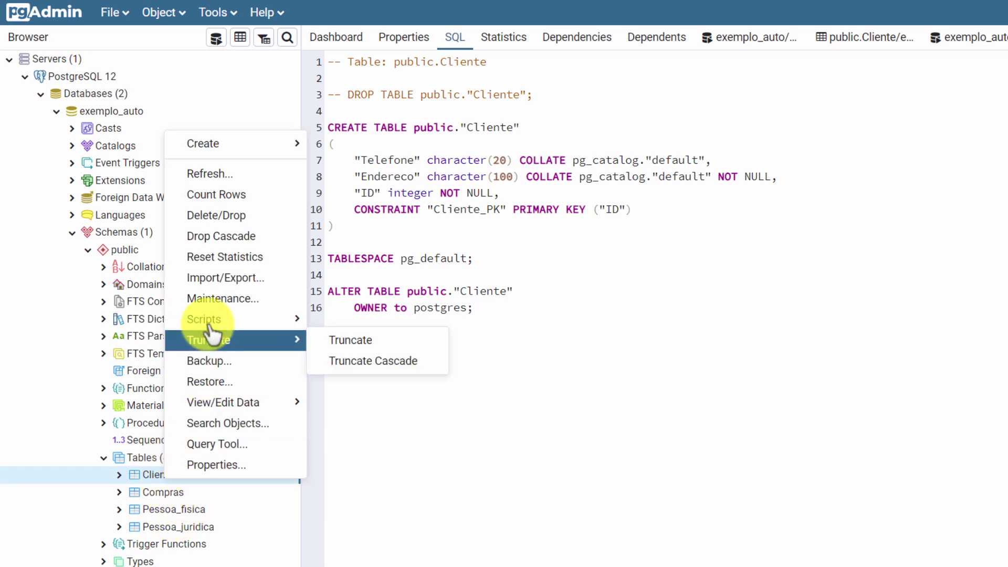
{"action": "left_click", "coordinate": [227, 215]}
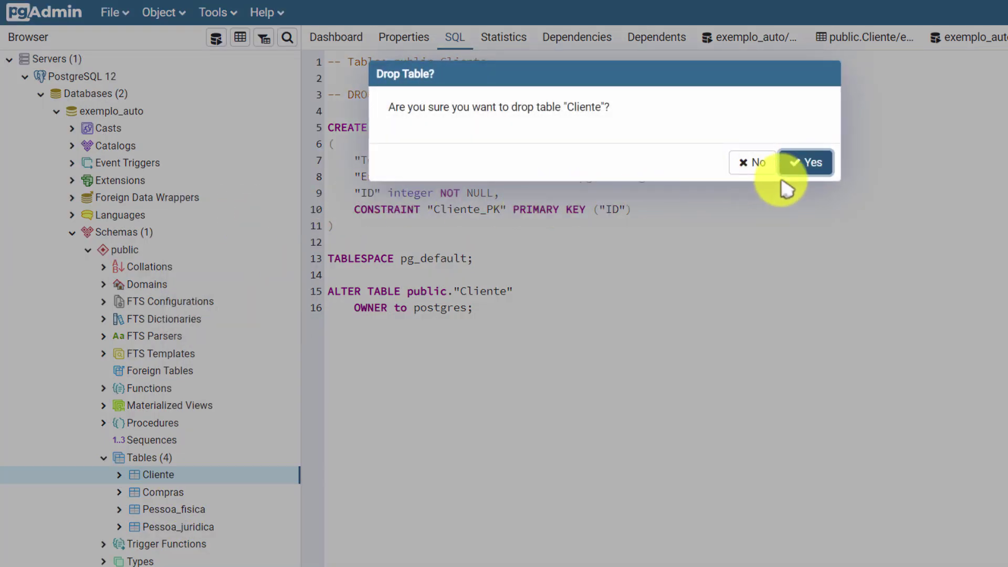
{"action": "left_click", "coordinate": [801, 164]}
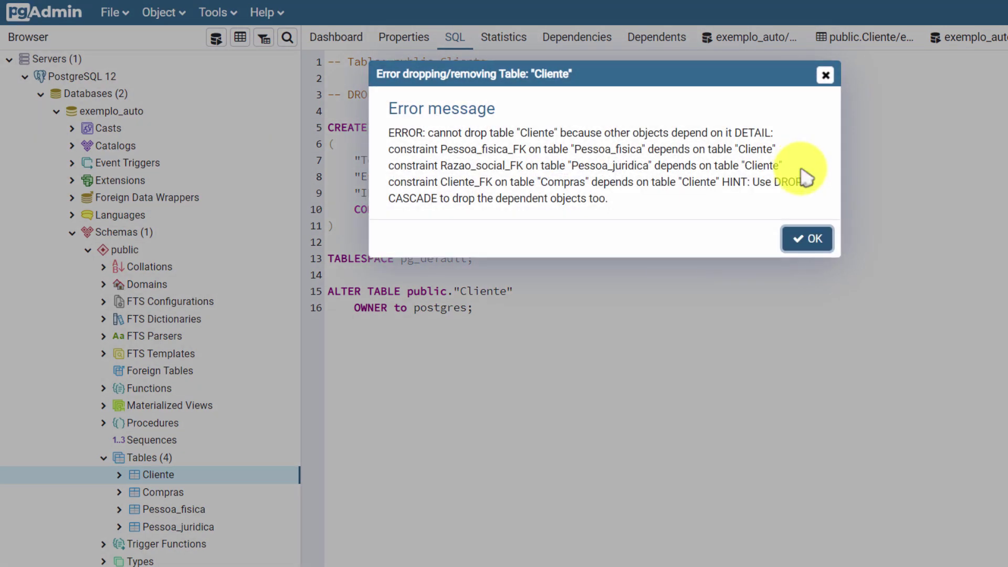
{"action": "left_click", "coordinate": [808, 239]}
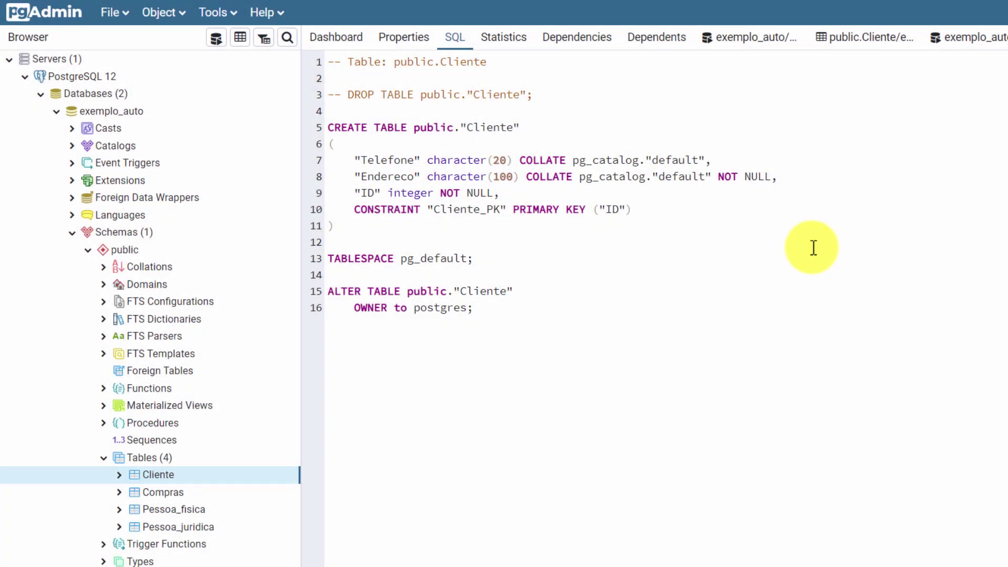
Step: Drop the Pessoa_juridica and Pessoa_fisica tables
{"action": "left_click", "coordinate": [188, 527]}
{"action": "right_click", "coordinate": [189, 527]}
{"action": "left_click", "coordinate": [246, 263]}
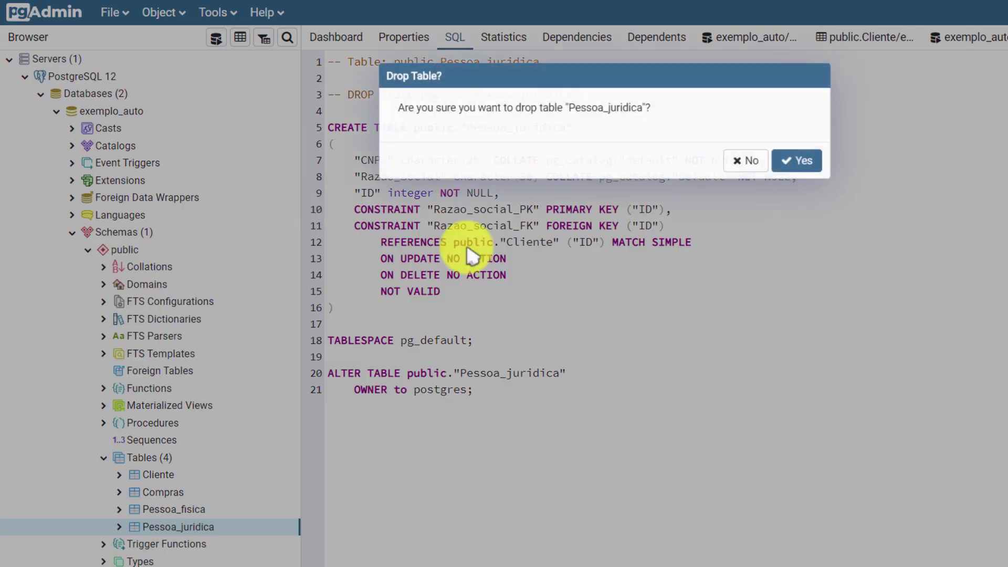
{"action": "left_click", "coordinate": [805, 162]}
{"action": "right_click", "coordinate": [175, 511]}
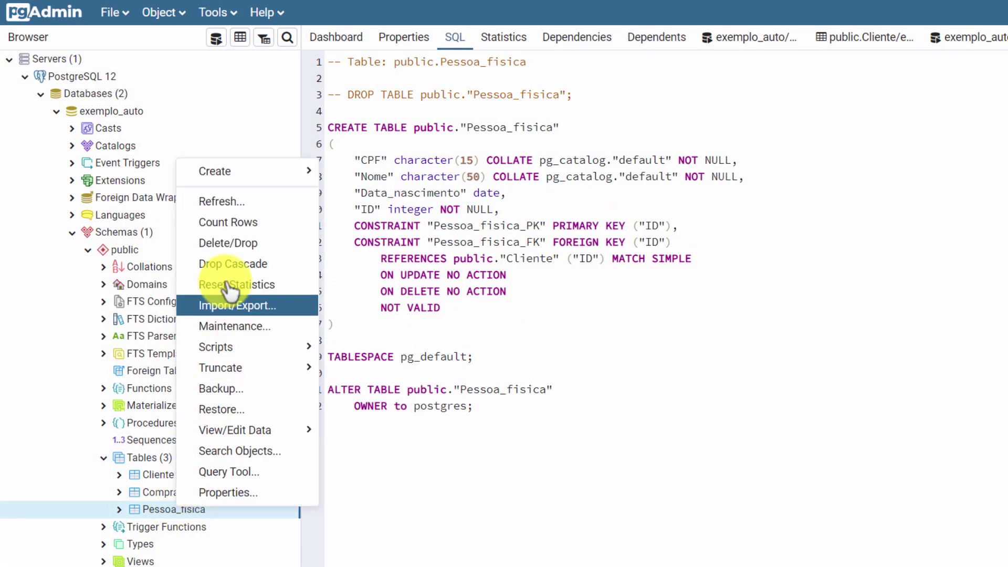
{"action": "left_click", "coordinate": [239, 245]}
{"action": "left_click", "coordinate": [799, 162]}
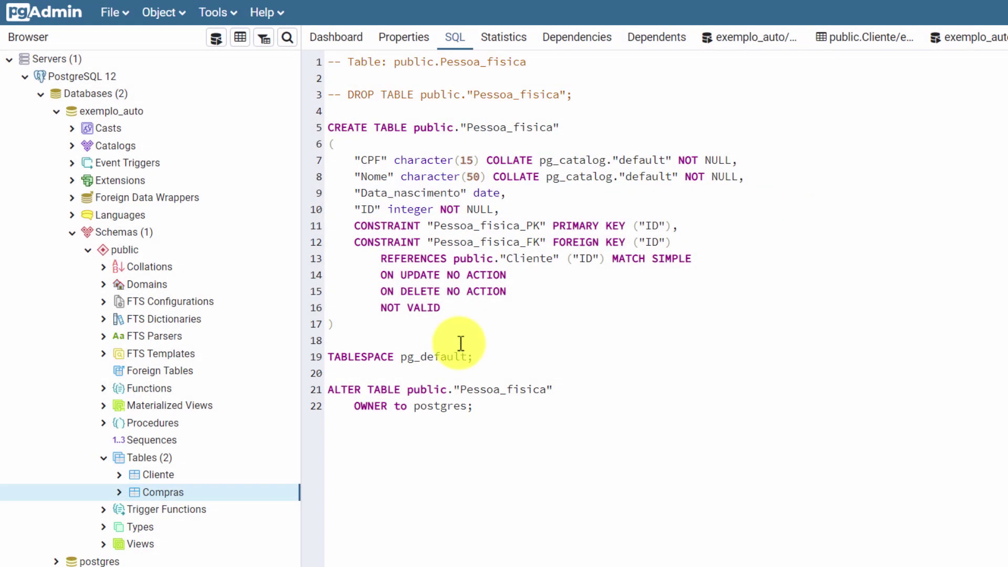
Step: Drop the Compras table, then the Cliente table
{"action": "right_click", "coordinate": [184, 490]}
{"action": "left_click", "coordinate": [246, 226]}
{"action": "left_click", "coordinate": [794, 162]}
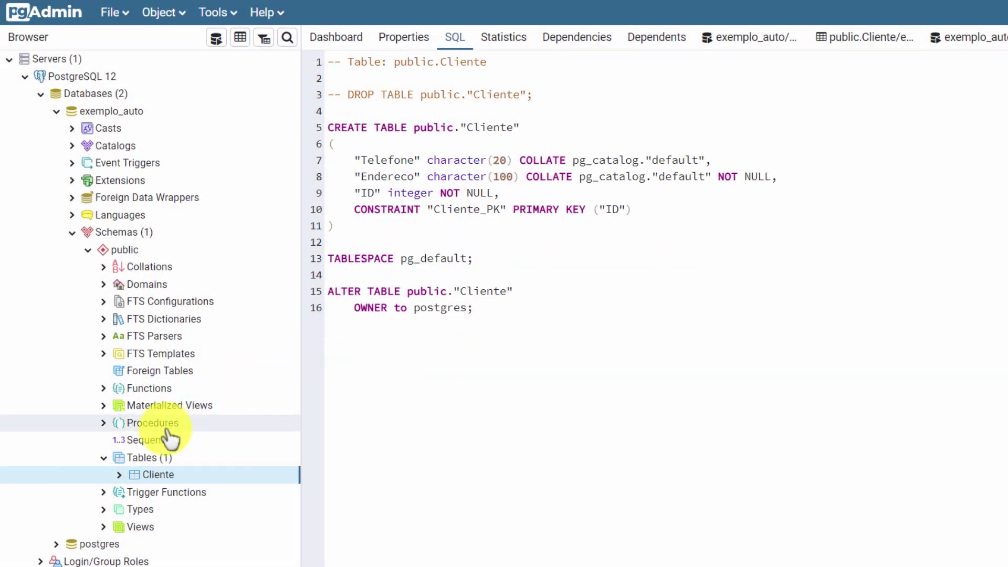
{"action": "right_click", "coordinate": [164, 479]}
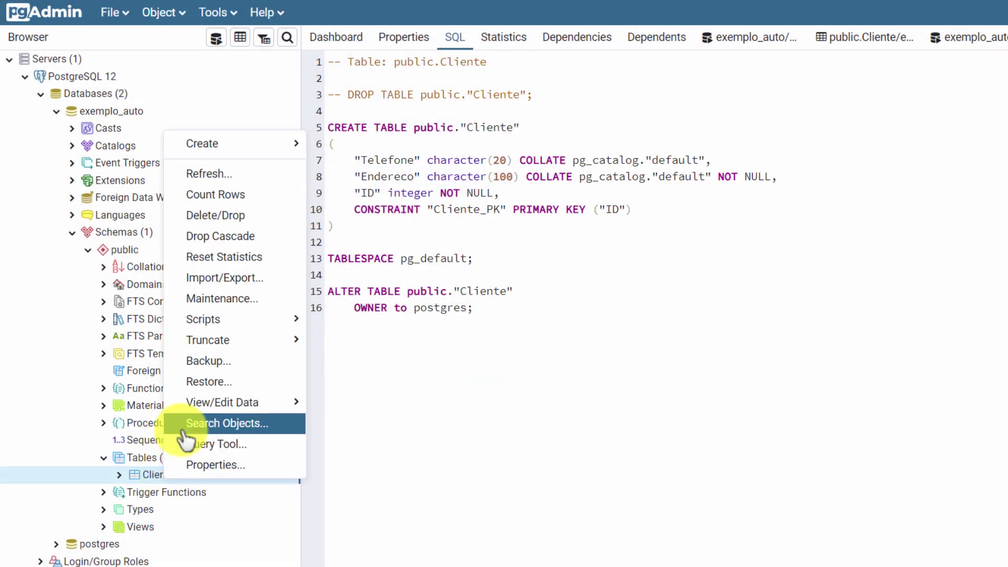
{"action": "left_click", "coordinate": [215, 215]}
{"action": "left_click", "coordinate": [797, 162]}
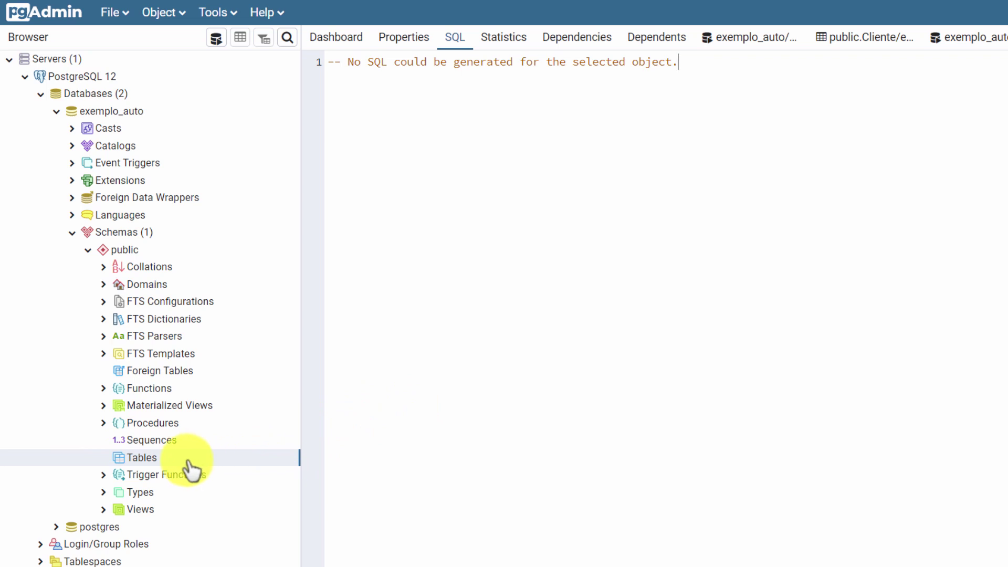
Step: Paste the saved CREATE TABLE script into a new query editor and make the first ID column serial
{"action": "left_click", "coordinate": [157, 462]}
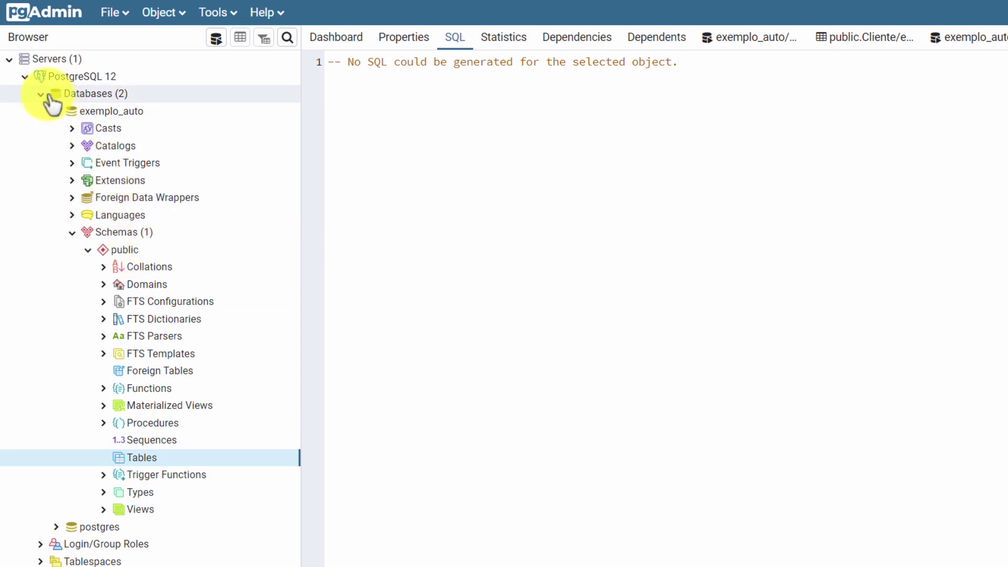
{"action": "left_click", "coordinate": [216, 38]}
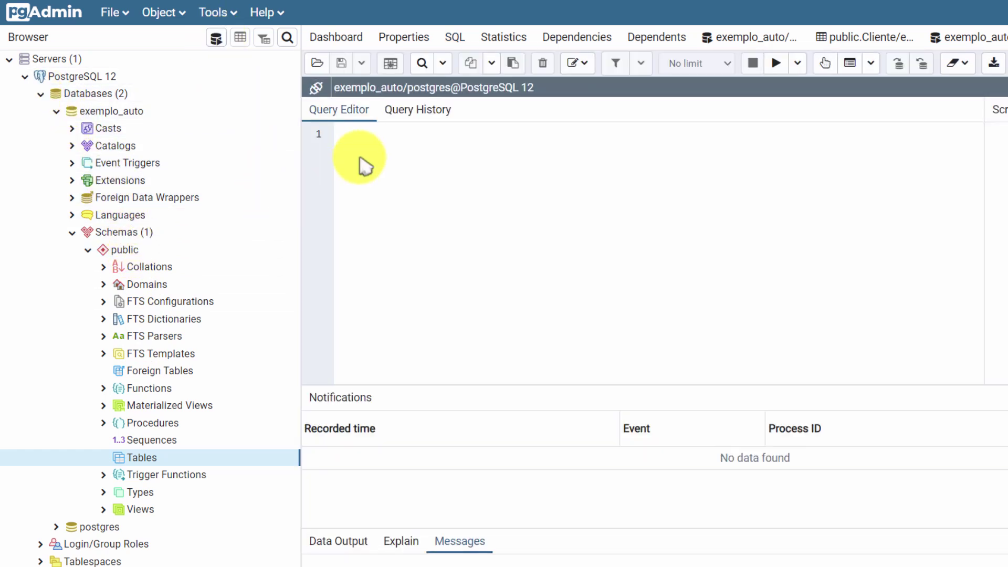
{"action": "key", "text": "ctrl+v"}
{"action": "scroll", "coordinate": [361, 160], "scroll_direction": "up", "scroll_amount": 20}
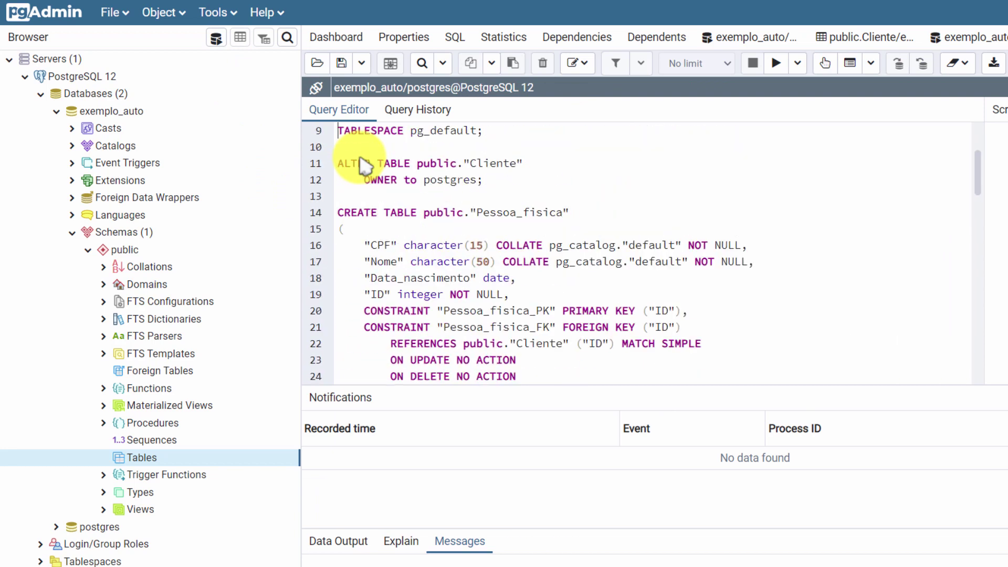
{"action": "key", "text": "Down"}
{"action": "key", "text": "Down"}
{"action": "key", "text": "Down"}
{"action": "key", "text": "Down"}
{"action": "key", "text": "Down"}
{"action": "key", "text": "Down"}
{"action": "key", "text": "Down"}
{"action": "key", "text": "Down"}
{"action": "key", "text": "Down"}
{"action": "key", "text": "Down"}
{"action": "key", "text": "Down"}
{"action": "key", "text": "Down"}
{"action": "key", "text": "Down"}
{"action": "key", "text": "Down"}
{"action": "key", "text": "Down"}
{"action": "key", "text": "Down"}
{"action": "key", "text": "Down"}
{"action": "key", "text": "Down"}
{"action": "key", "text": "Down"}
{"action": "key", "text": "Down"}
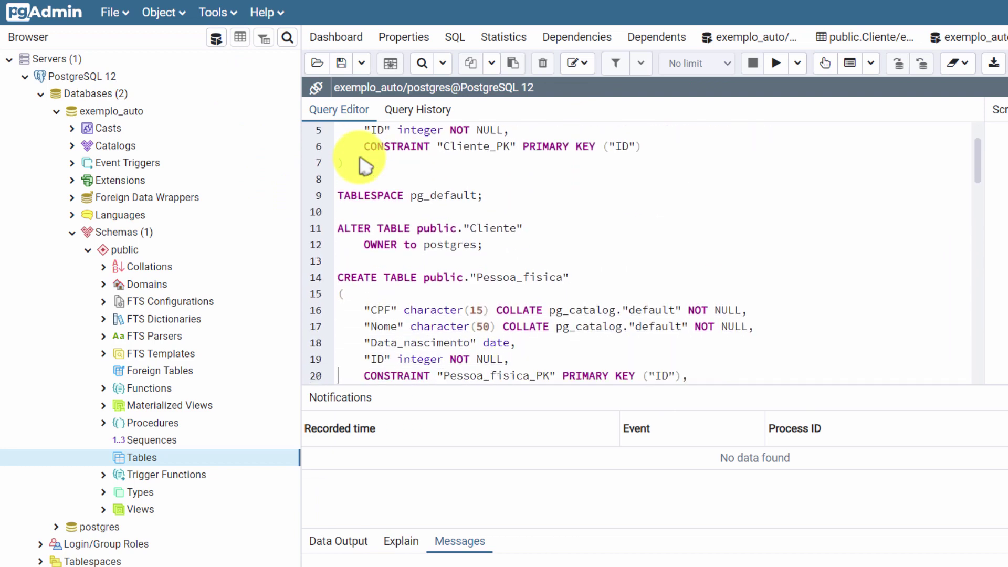
{"action": "key", "text": "Down"}
{"action": "key", "text": "Down"}
{"action": "key", "text": "Down"}
{"action": "key", "text": "Down"}
{"action": "key", "text": "Down"}
{"action": "key", "text": "Down"}
{"action": "key", "text": "Down"}
{"action": "key", "text": "Down"}
{"action": "key", "text": "Down"}
{"action": "key", "text": "Down"}
{"action": "key", "text": "Down"}
{"action": "key", "text": "Down"}
{"action": "key", "text": "Down"}
{"action": "key", "text": "Down"}
{"action": "key", "text": "Down"}
{"action": "key", "text": "Down"}
{"action": "key", "text": "Down"}
{"action": "key", "text": "Down"}
{"action": "key", "text": "Down"}
{"action": "key", "text": "Down"}
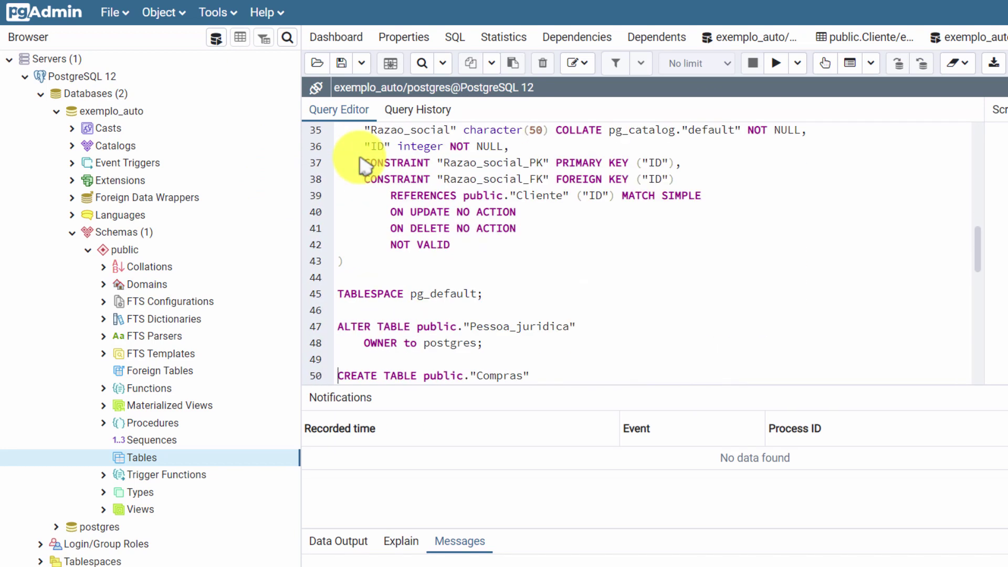
{"action": "key", "text": "Down"}
{"action": "key", "text": "Down"}
{"action": "key", "text": "Down"}
{"action": "key", "text": "Down"}
{"action": "key", "text": "Down"}
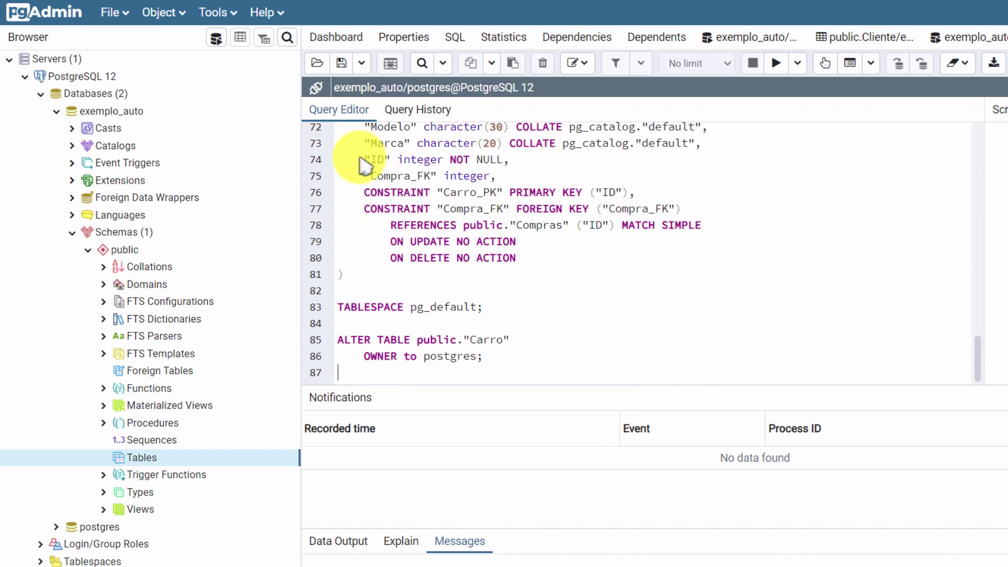
{"action": "key", "text": "Up"}
{"action": "key", "text": "Up"}
{"action": "key", "text": "Up"}
{"action": "key", "text": "Up"}
{"action": "key", "text": "Up"}
{"action": "key", "text": "Up"}
{"action": "key", "text": "Up"}
{"action": "key", "text": "Up"}
{"action": "key", "text": "Up"}
{"action": "key", "text": "Up"}
{"action": "key", "text": "Up"}
{"action": "key", "text": "Up"}
{"action": "key", "text": "Up"}
{"action": "key", "text": "Up"}
{"action": "key", "text": "Up"}
{"action": "key", "text": "Up"}
{"action": "key", "text": "Up"}
{"action": "key", "text": "Up"}
{"action": "key", "text": "Up"}
{"action": "key", "text": "Up"}
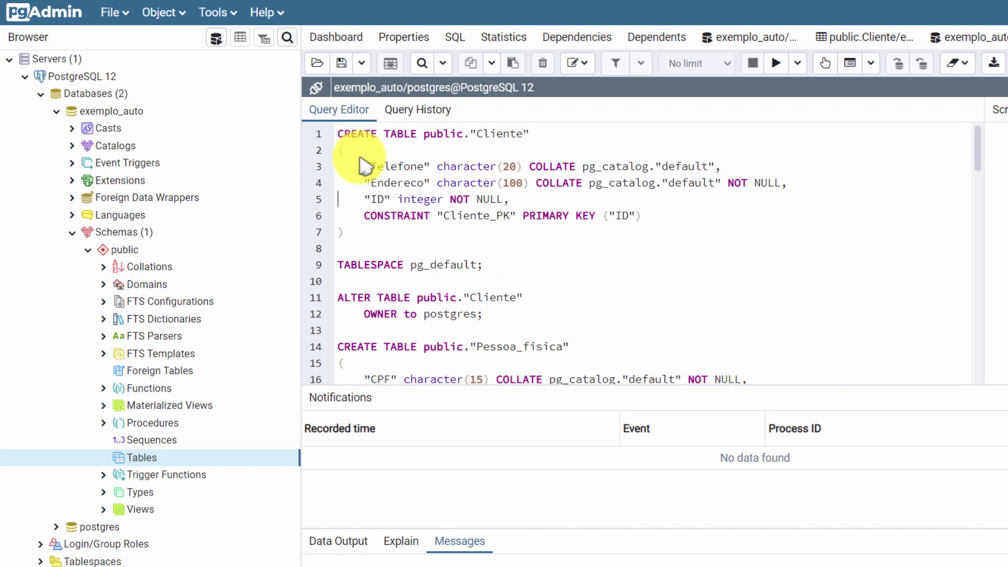
{"action": "key", "text": "Right"}
{"action": "key", "text": "Right"}
{"action": "key", "text": "shift+Right"}
{"action": "key", "text": "shift+Right"}
{"action": "key", "text": "shift+Right"}
{"action": "key", "text": "shift+Right"}
{"action": "key", "text": "shift+Right"}
{"action": "key", "text": "shift+Right"}
{"action": "key", "text": "shift+Right"}
{"action": "type", "text": "serial"}
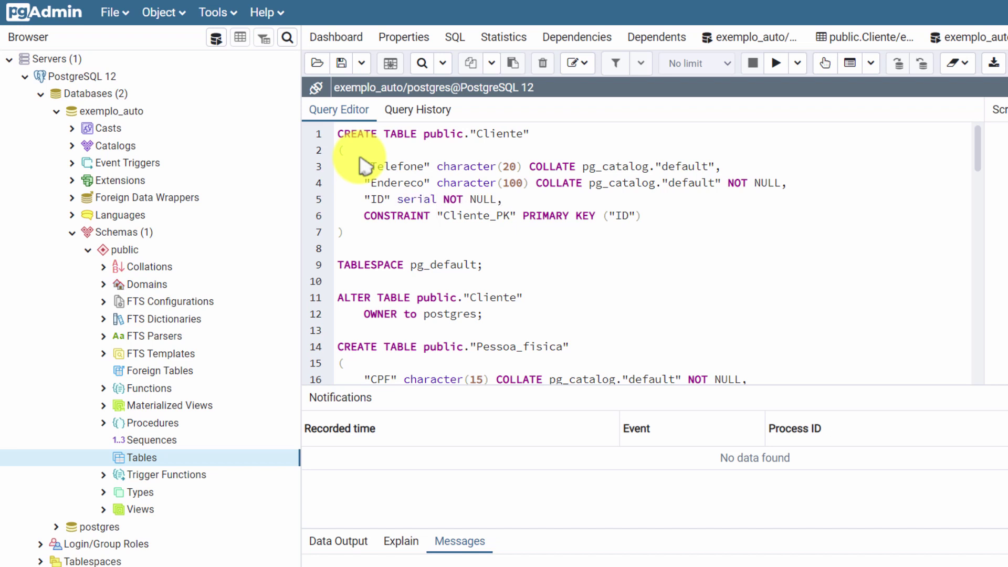
Step: Change the Compras and Carro "ID" column types from integer to serial
{"action": "scroll", "coordinate": [366, 167], "scroll_direction": "down", "scroll_amount": 1}
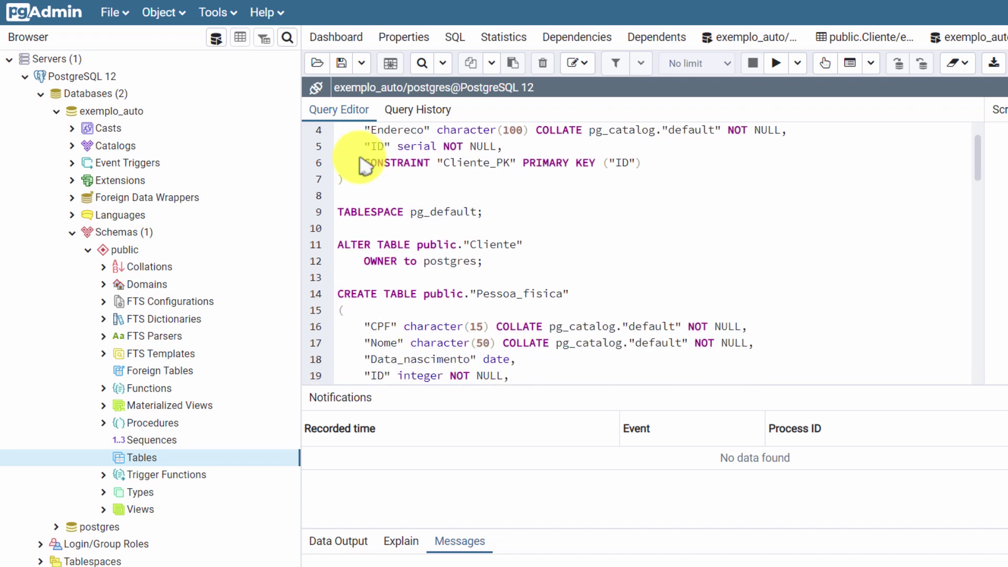
{"action": "key", "text": "Down"}
{"action": "key", "text": "Down"}
{"action": "key", "text": "Down"}
{"action": "key", "text": "Down"}
{"action": "key", "text": "Down"}
{"action": "key", "text": "Down"}
{"action": "key", "text": "Down"}
{"action": "key", "text": "Down"}
{"action": "key", "text": "Down"}
{"action": "key", "text": "Down"}
{"action": "key", "text": "Down"}
{"action": "key", "text": "Down"}
{"action": "key", "text": "Down"}
{"action": "key", "text": "Down"}
{"action": "key", "text": "Down"}
{"action": "key", "text": "Down"}
{"action": "key", "text": "Down"}
{"action": "key", "text": "Down"}
{"action": "key", "text": "Down"}
{"action": "key", "text": "Down"}
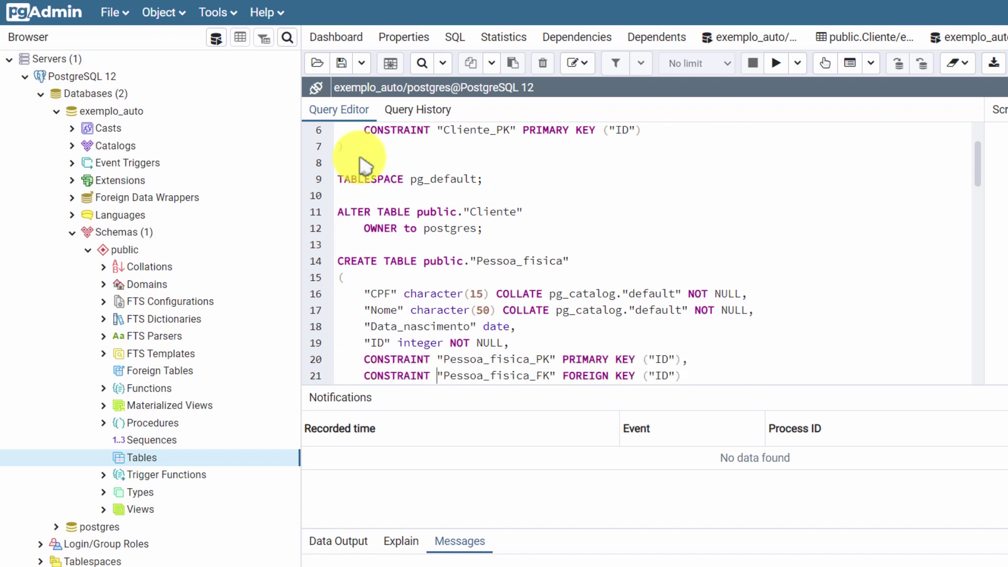
{"action": "key", "text": "Down"}
{"action": "key", "text": "Down"}
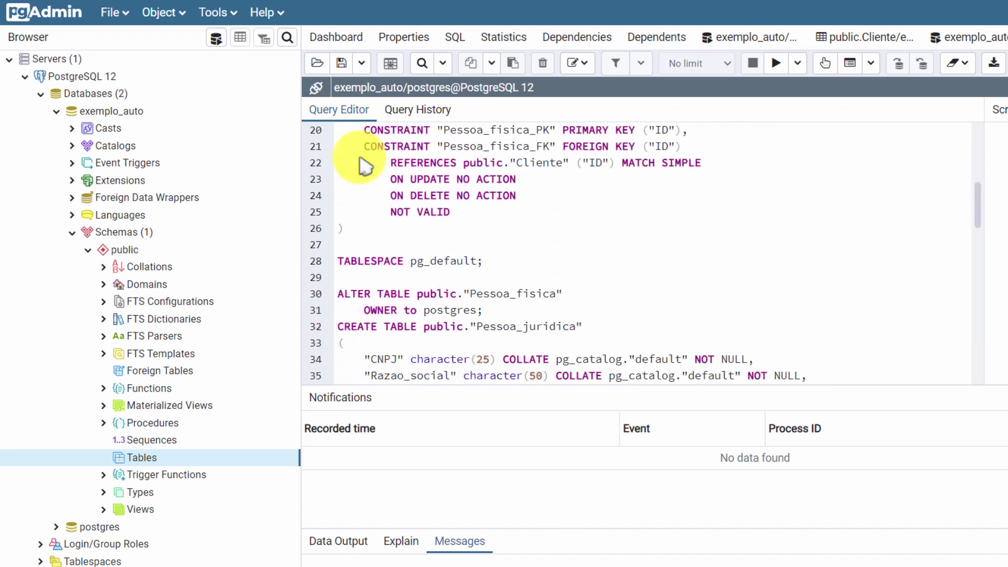
{"action": "key", "text": "Down"}
{"action": "key", "text": "Down"}
{"action": "key", "text": "Down"}
{"action": "key", "text": "Down"}
{"action": "key", "text": "Down"}
{"action": "key", "text": "Down"}
{"action": "key", "text": "Down"}
{"action": "key", "text": "Down"}
{"action": "key", "text": "Down"}
{"action": "key", "text": "Down"}
{"action": "key", "text": "Down"}
{"action": "key", "text": "Down"}
{"action": "key", "text": "Down"}
{"action": "key", "text": "Down"}
{"action": "key", "text": "Down"}
{"action": "key", "text": "Down"}
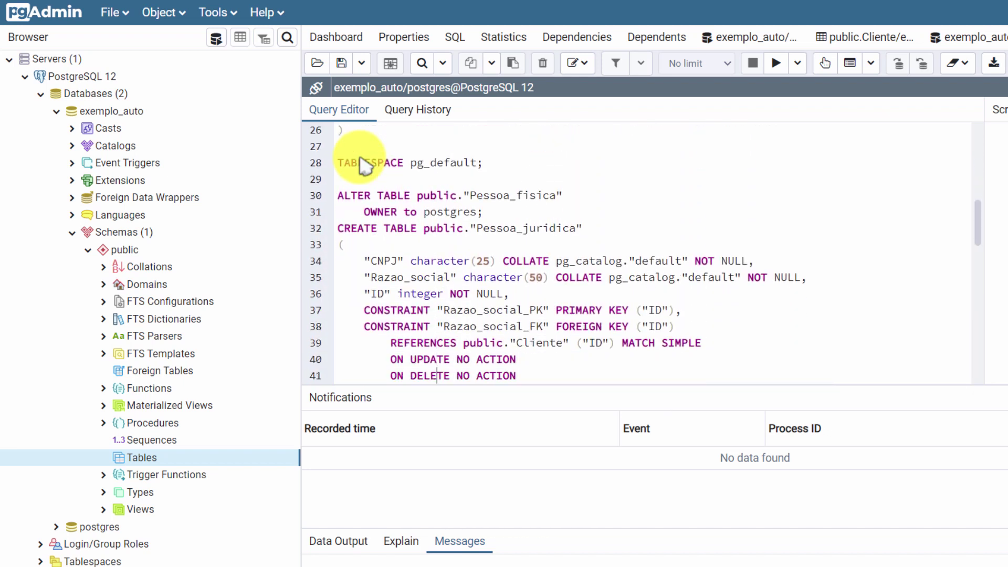
{"action": "key", "text": "Down"}
{"action": "key", "text": "Down"}
{"action": "key", "text": "Down"}
{"action": "key", "text": "Down"}
{"action": "key", "text": "Down"}
{"action": "key", "text": "Down"}
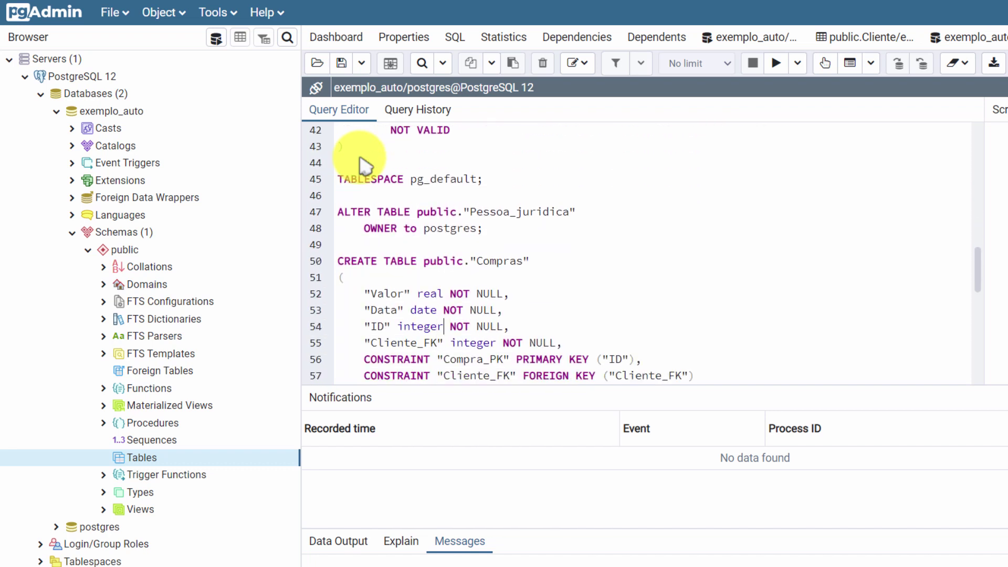
{"action": "key", "text": "BackSpace"}
{"action": "key", "text": "BackSpace"}
{"action": "key", "text": "BackSpace"}
{"action": "key", "text": "BackSpace"}
{"action": "key", "text": "BackSpace"}
{"action": "key", "text": "BackSpace"}
{"action": "key", "text": "BackSpace"}
{"action": "type", "text": "serial"}
{"action": "key", "text": "Down"}
{"action": "key", "text": "Down"}
{"action": "key", "text": "Down"}
{"action": "key", "text": "Down"}
{"action": "key", "text": "Down"}
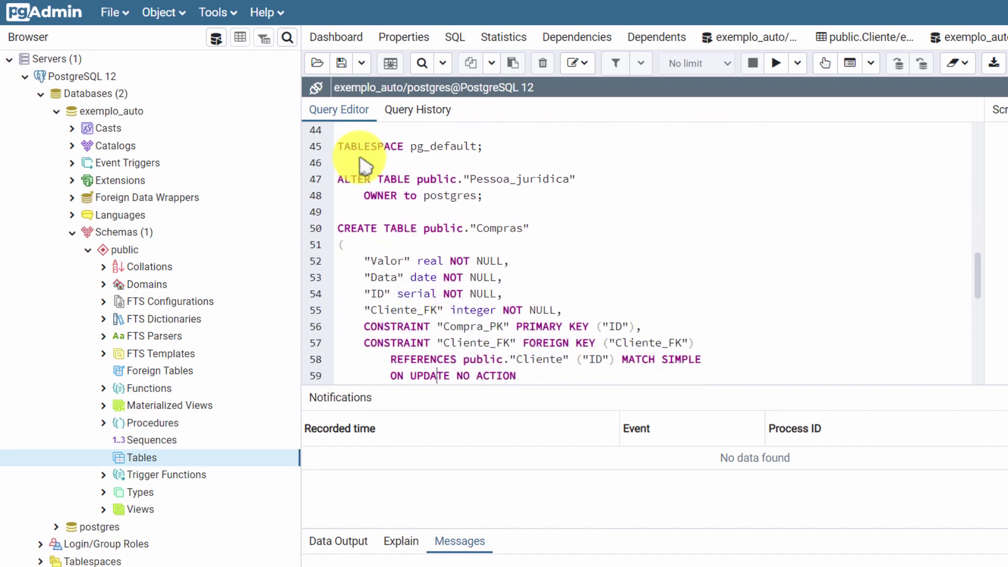
{"action": "key", "text": "Down"}
{"action": "key", "text": "Down"}
{"action": "key", "text": "Down"}
{"action": "key", "text": "Down"}
{"action": "key", "text": "Down"}
{"action": "key", "text": "Down"}
{"action": "key", "text": "Down"}
{"action": "key", "text": "Down"}
{"action": "key", "text": "Down"}
{"action": "key", "text": "Down"}
{"action": "key", "text": "Down"}
{"action": "key", "text": "Down"}
{"action": "key", "text": "Down"}
{"action": "key", "text": "Down"}
{"action": "key", "text": "Down"}
{"action": "key", "text": "Down"}
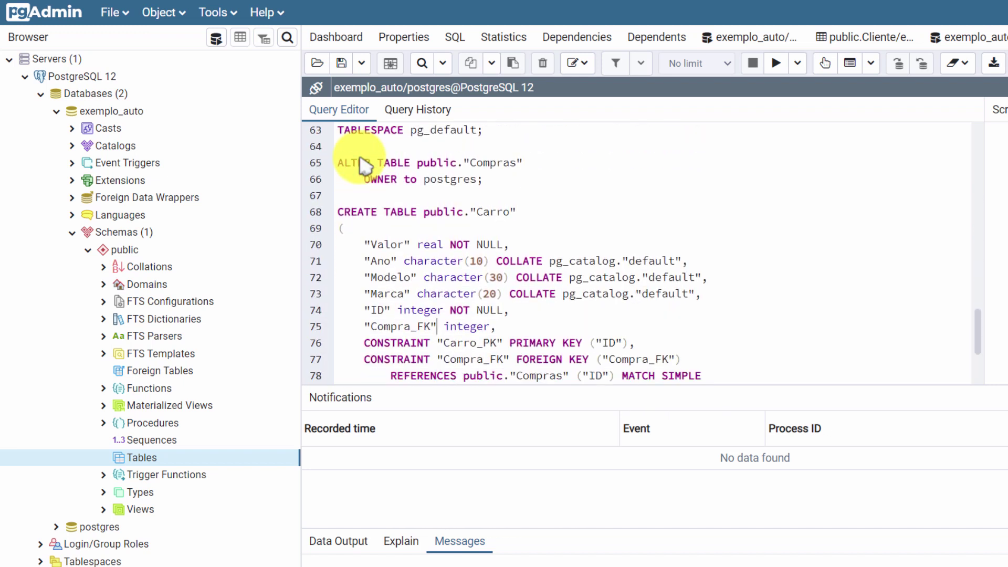
{"action": "key", "text": "shift+Left"}
{"action": "key", "text": "shift+Left"}
{"action": "key", "text": "shift+Left"}
{"action": "key", "text": "shift+Left"}
{"action": "type", "text": "serial"}
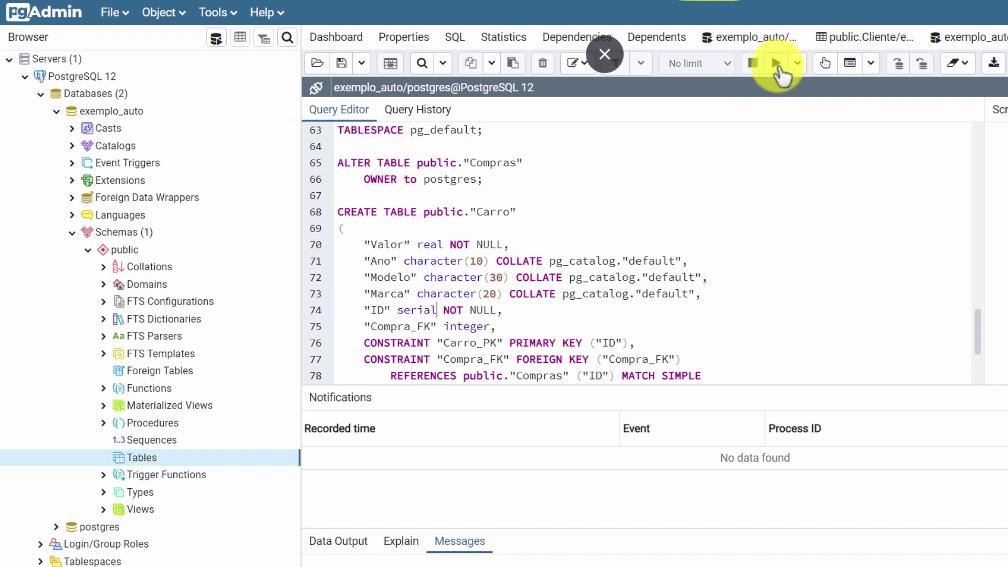
Step: Execute the edited script, refresh exemplo_auto, and expand Tables to see the five recreated tables
{"action": "left_click", "coordinate": [778, 66]}
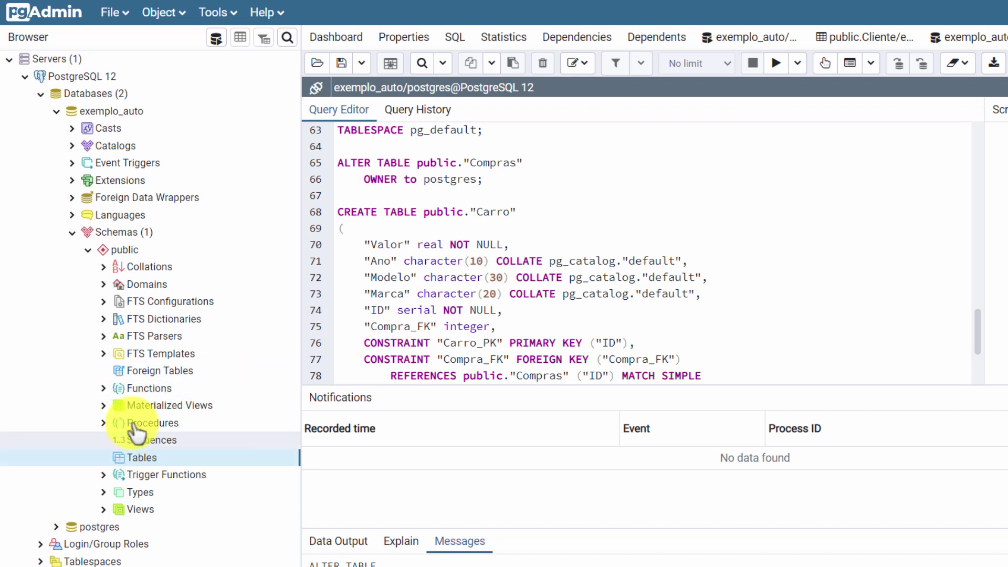
{"action": "right_click", "coordinate": [104, 110]}
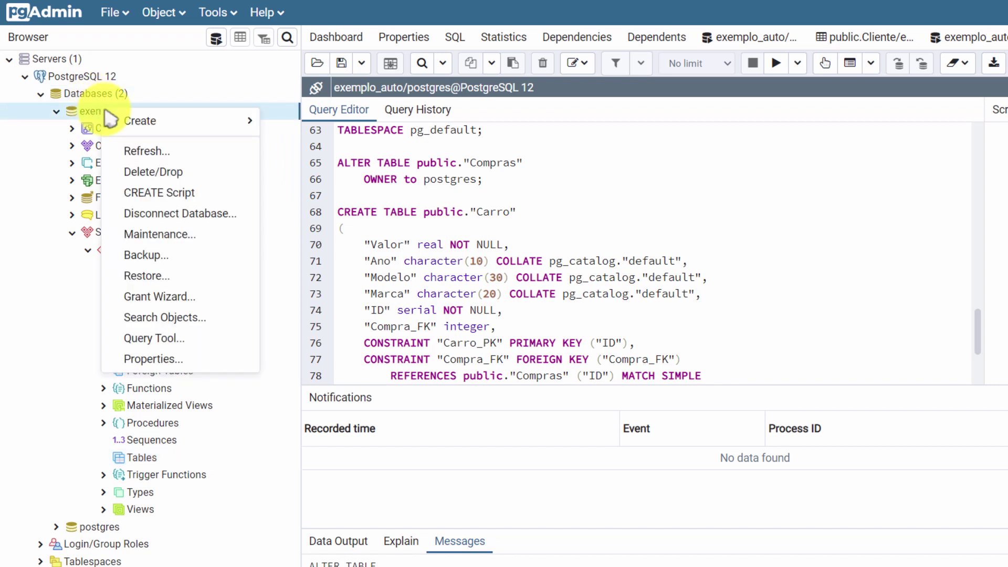
{"action": "left_click", "coordinate": [139, 151]}
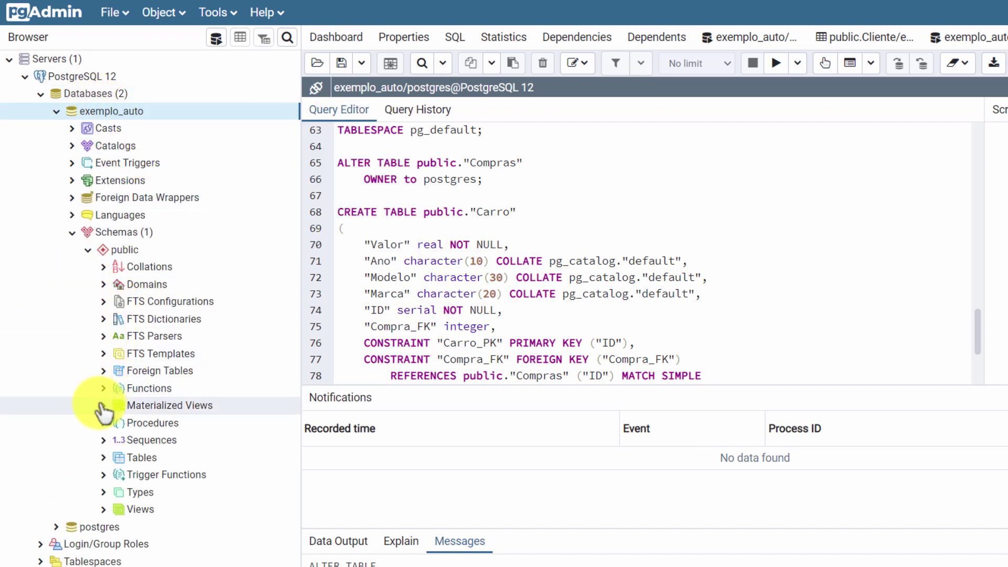
{"action": "left_click", "coordinate": [104, 459]}
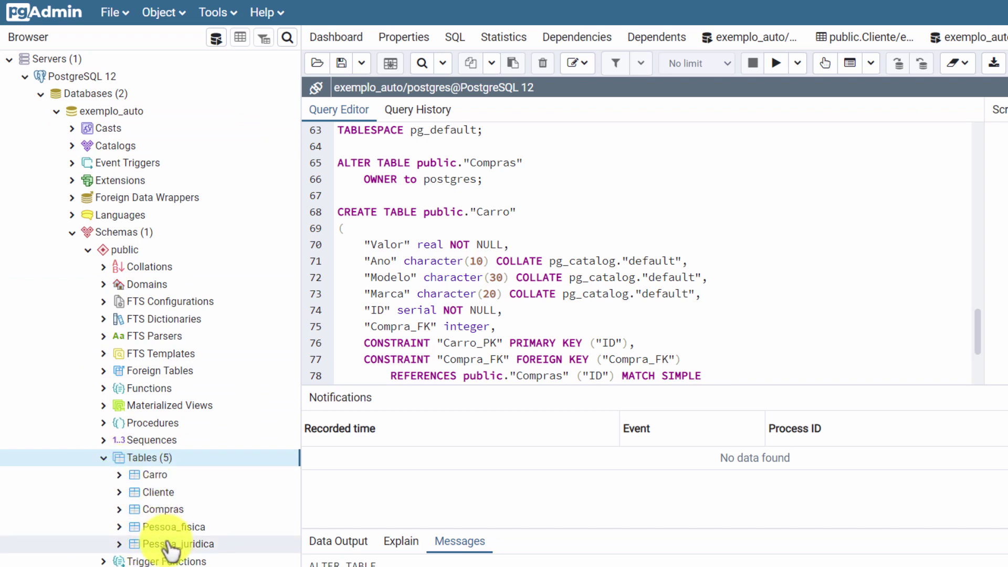
{"action": "left_click", "coordinate": [151, 475]}
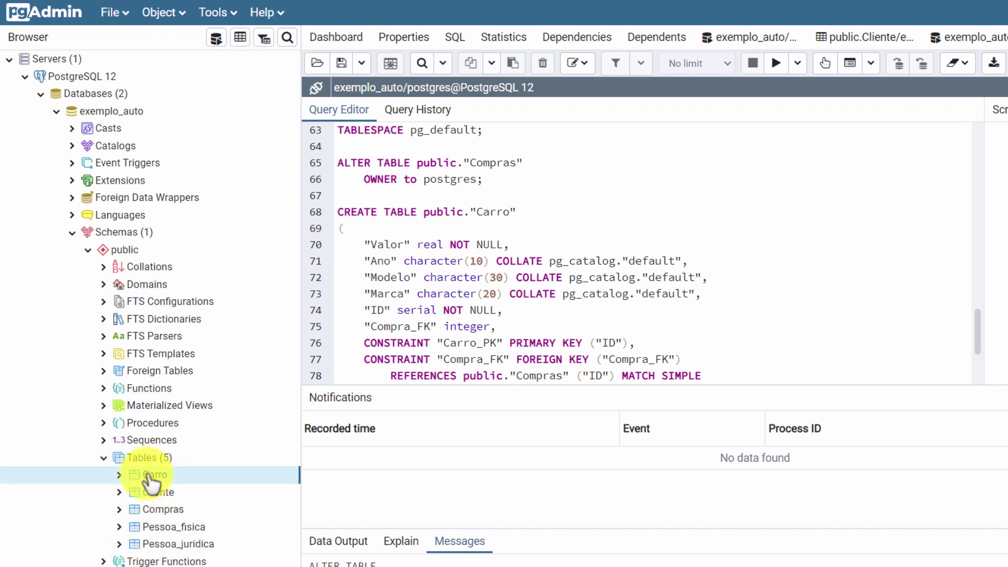
{"action": "right_click", "coordinate": [151, 476]}
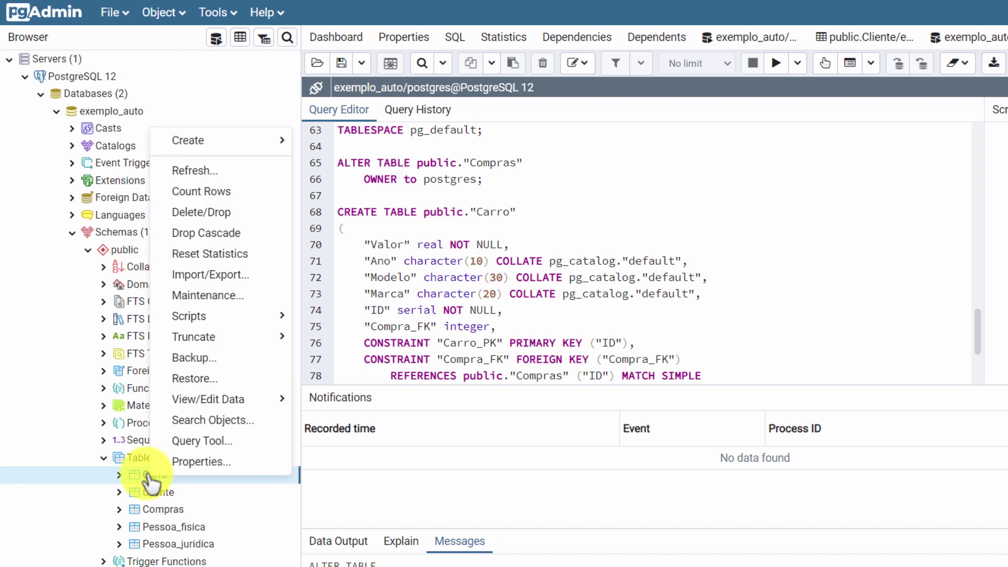
{"action": "left_click", "coordinate": [160, 461]}
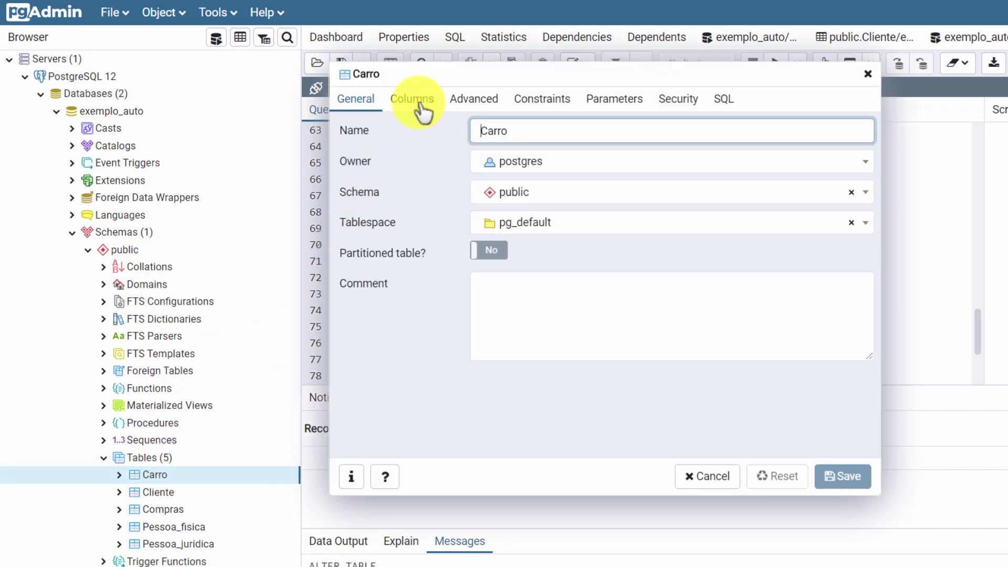
{"action": "left_click", "coordinate": [416, 105]}
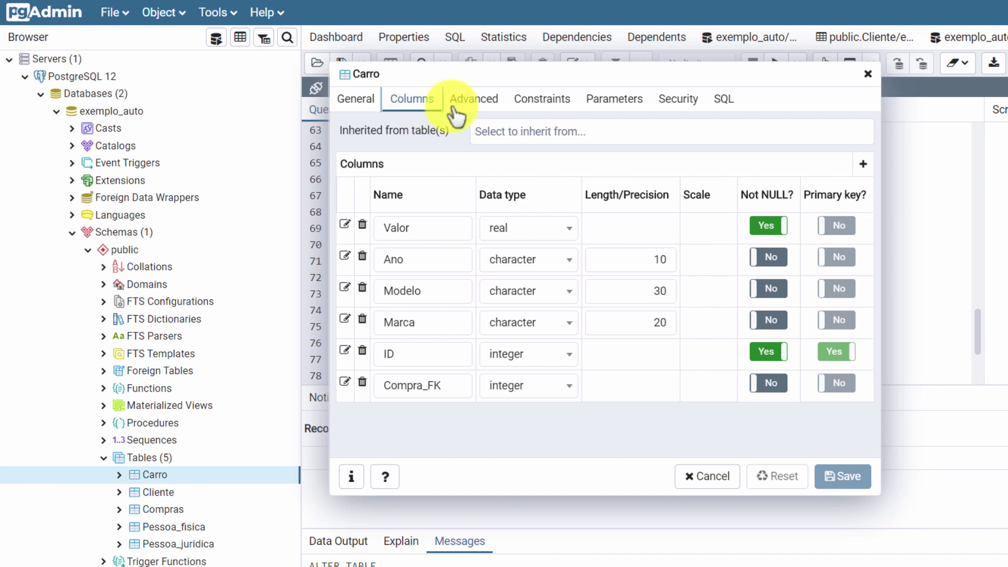
{"action": "left_click", "coordinate": [541, 103]}
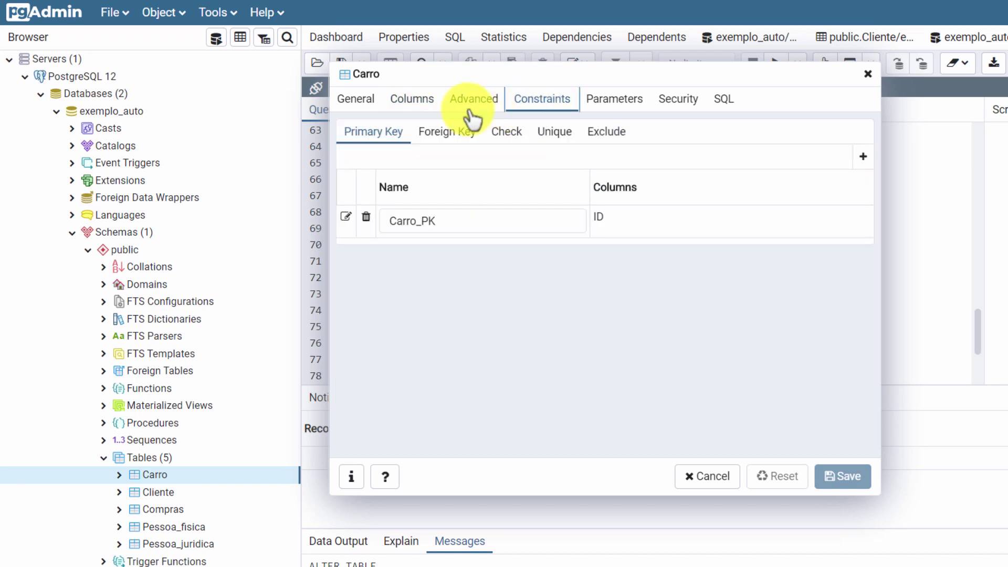
{"action": "left_click", "coordinate": [447, 132]}
{"action": "left_click", "coordinate": [378, 103]}
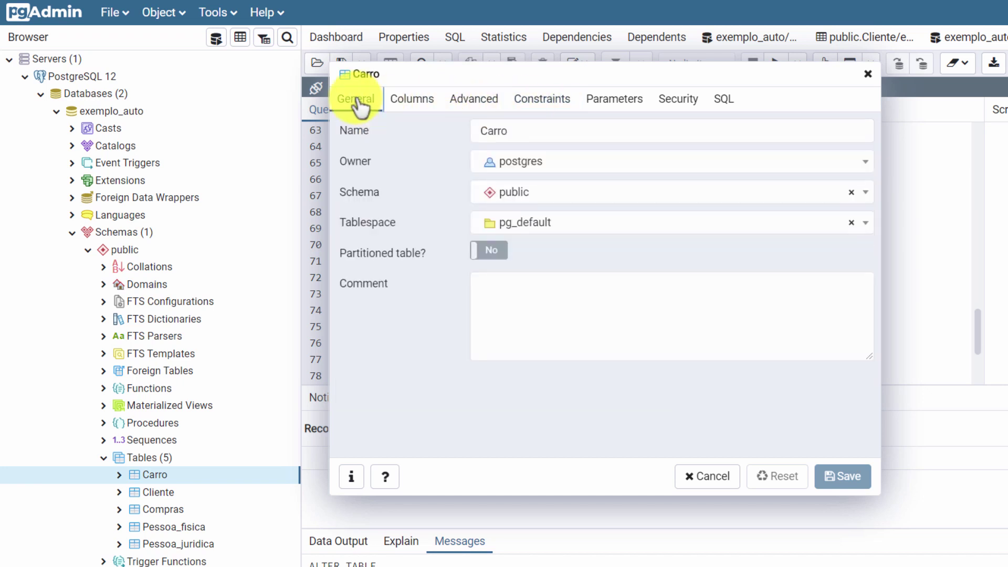
{"action": "left_click", "coordinate": [868, 74]}
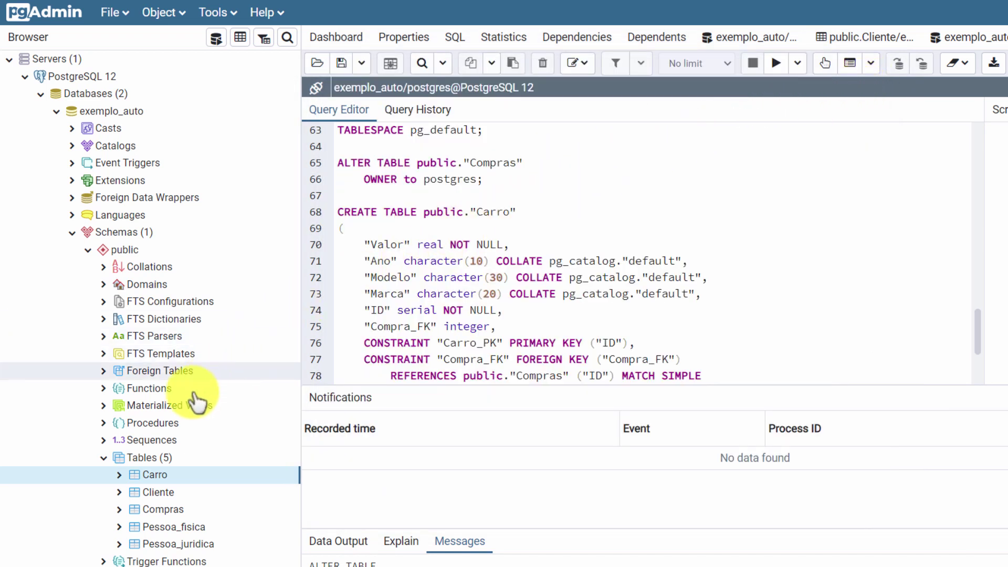
{"action": "left_click", "coordinate": [104, 440]}
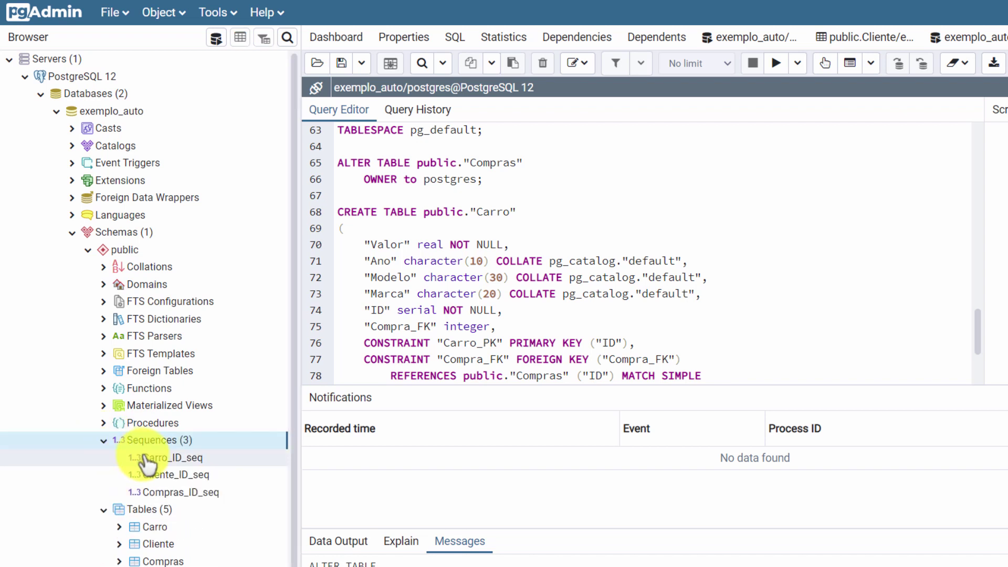
{"action": "left_click", "coordinate": [144, 457]}
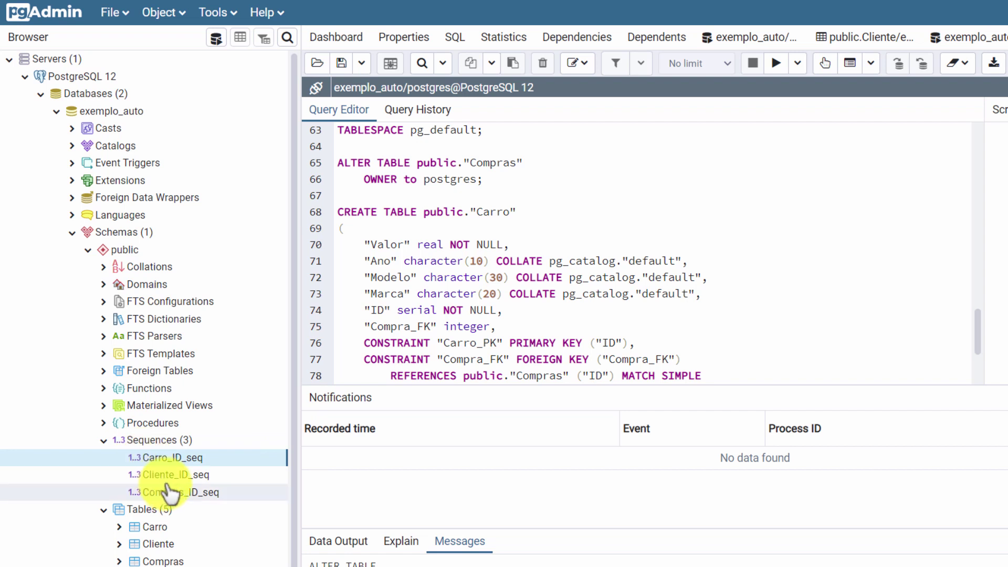
{"action": "right_click", "coordinate": [168, 458]}
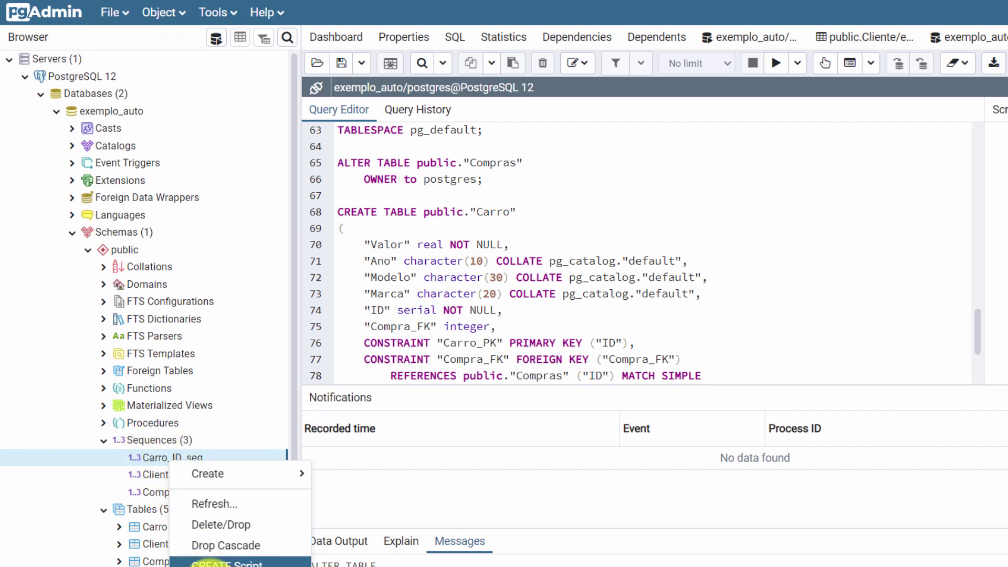
{"action": "left_click", "coordinate": [210, 566]}
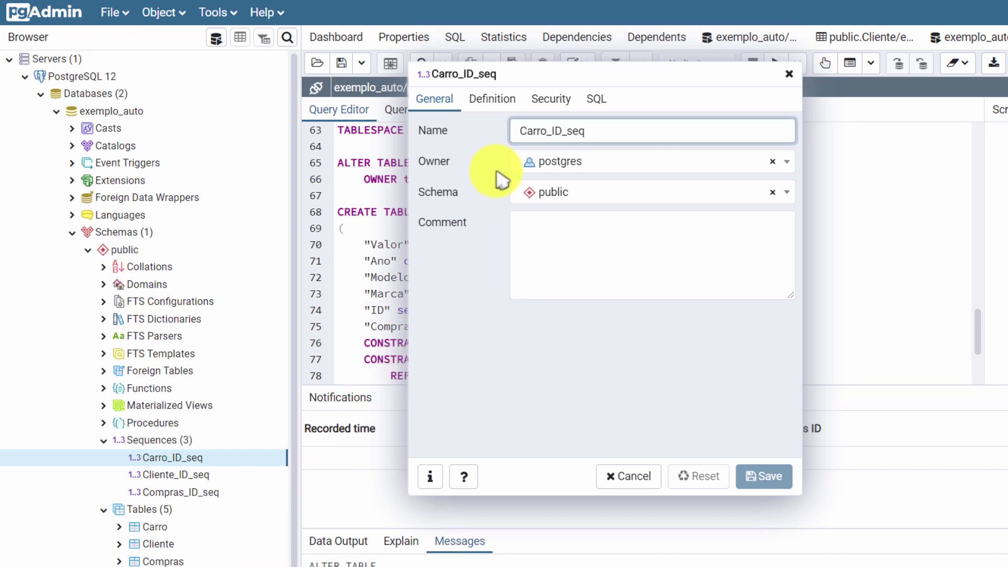
{"action": "left_click", "coordinate": [509, 107]}
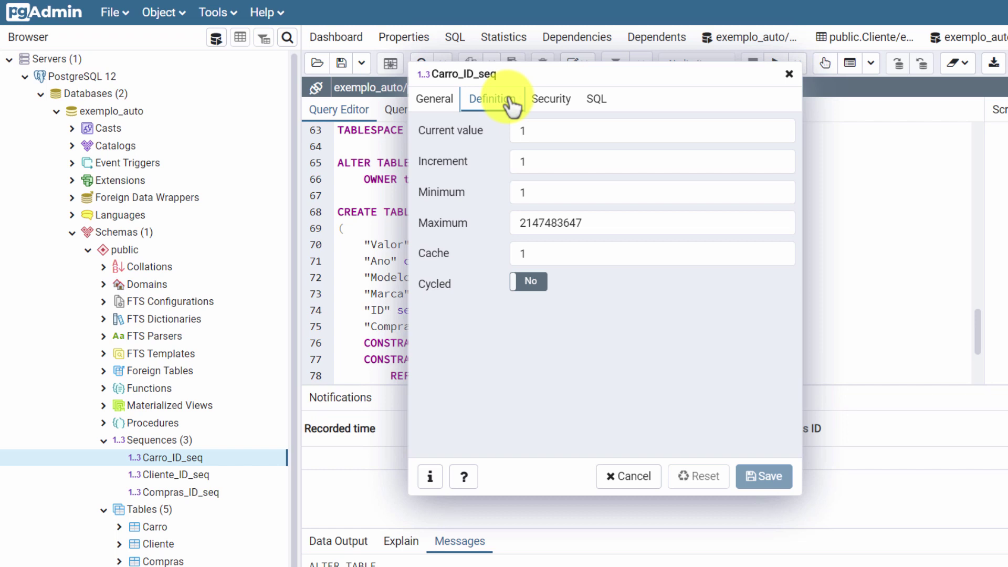
{"action": "left_click", "coordinate": [625, 476]}
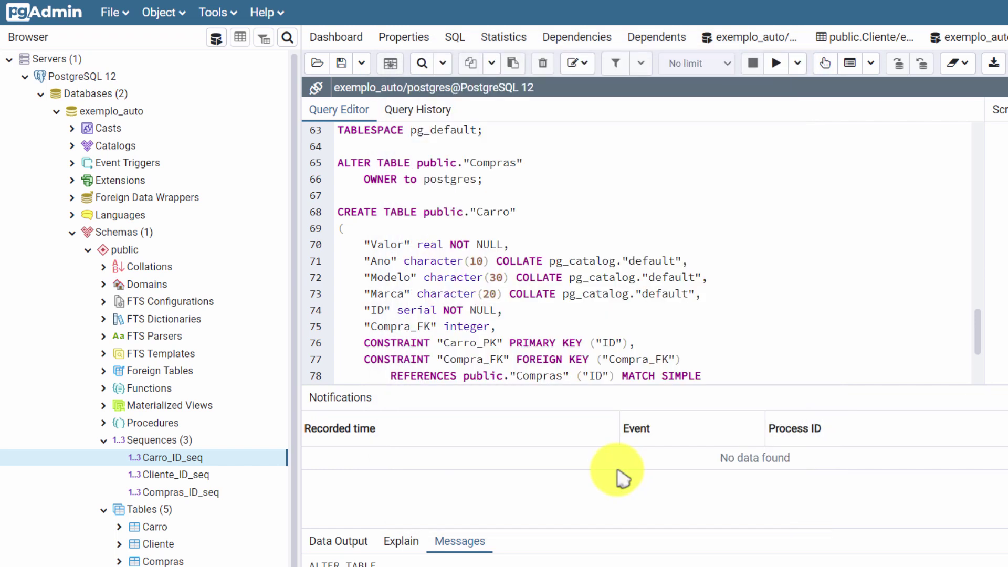
{"action": "left_click", "coordinate": [202, 475]}
{"action": "left_click", "coordinate": [192, 494]}
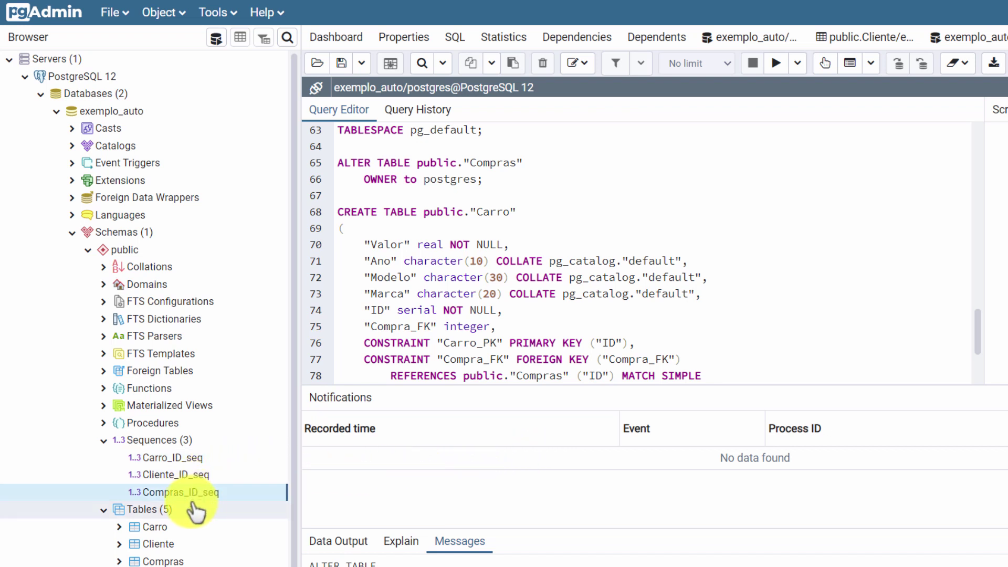
{"action": "left_click", "coordinate": [105, 441]}
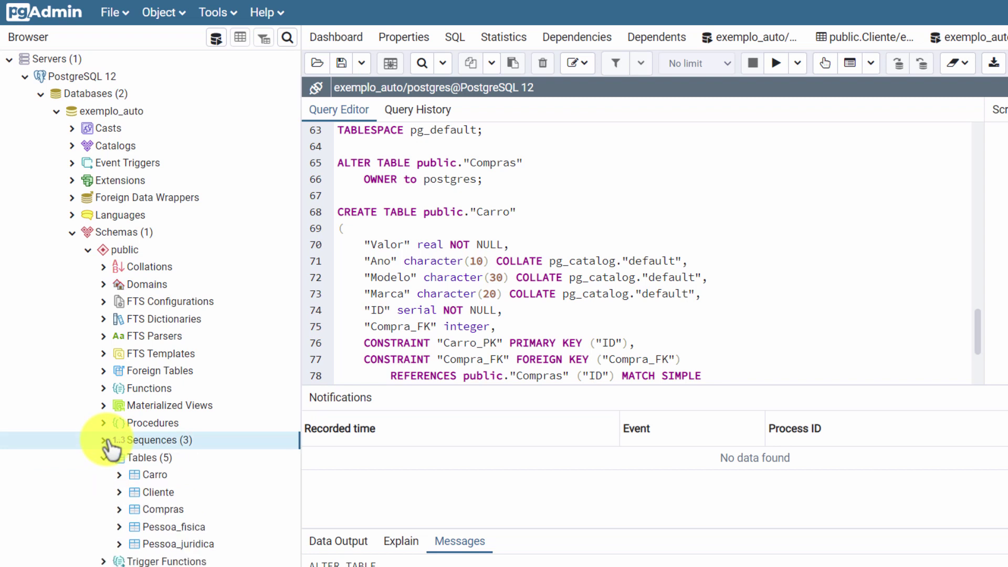
Step: Insert a Cliente row with '99999-8888' and 'Rua das Flores', omitting ID, and view the rows
{"action": "right_click", "coordinate": [144, 494]}
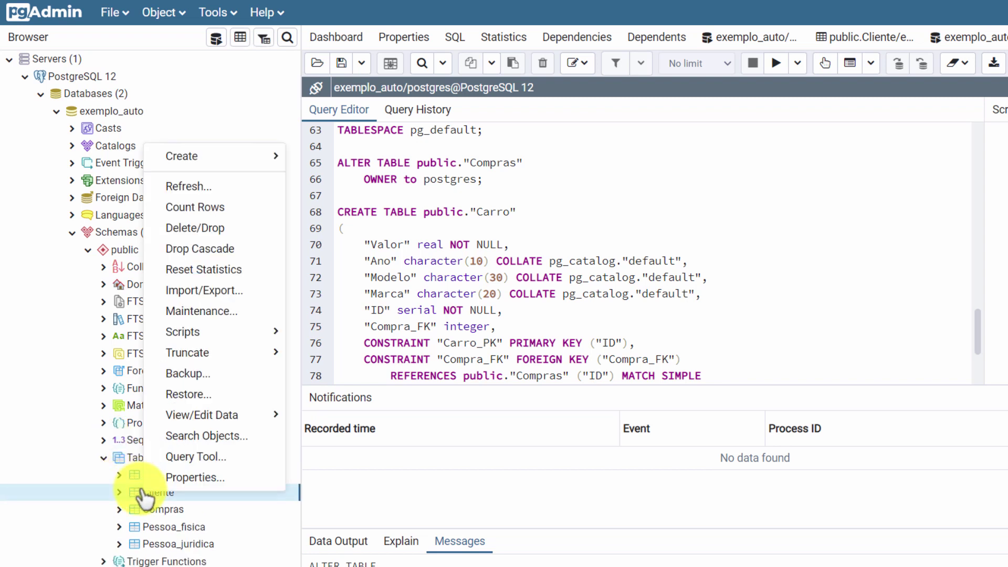
{"action": "mouse_move", "coordinate": [234, 336]}
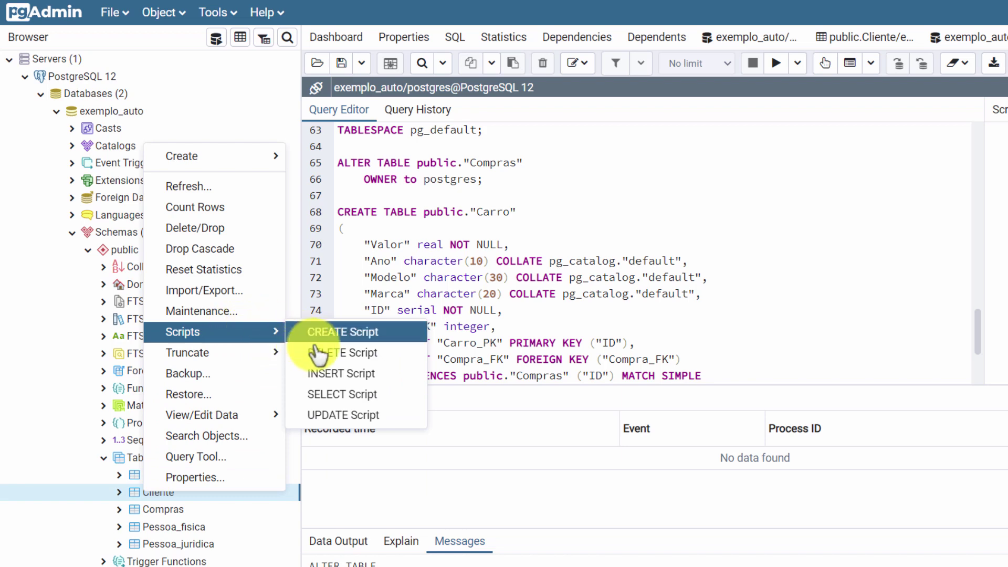
{"action": "left_click", "coordinate": [328, 374]}
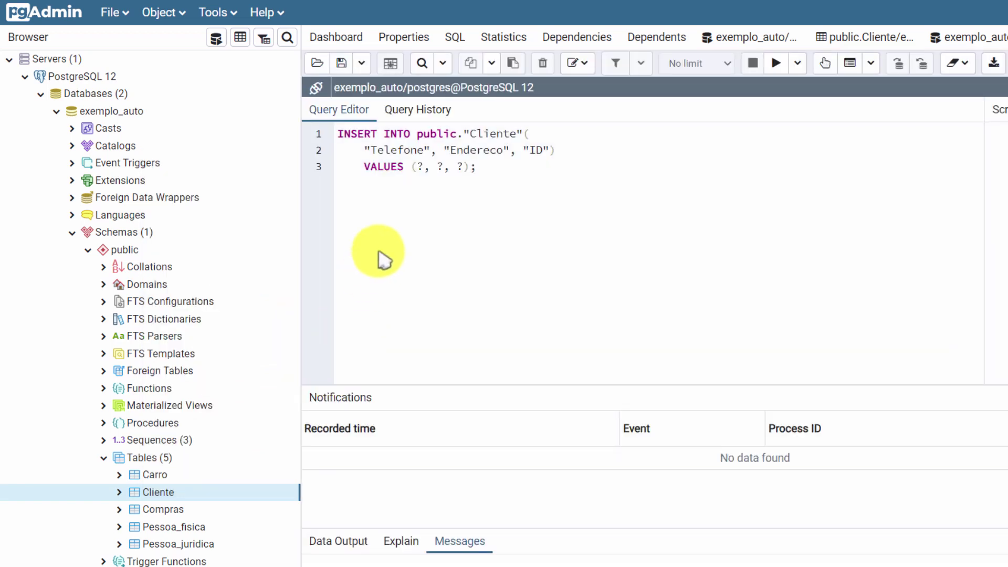
{"action": "left_click", "coordinate": [420, 166]}
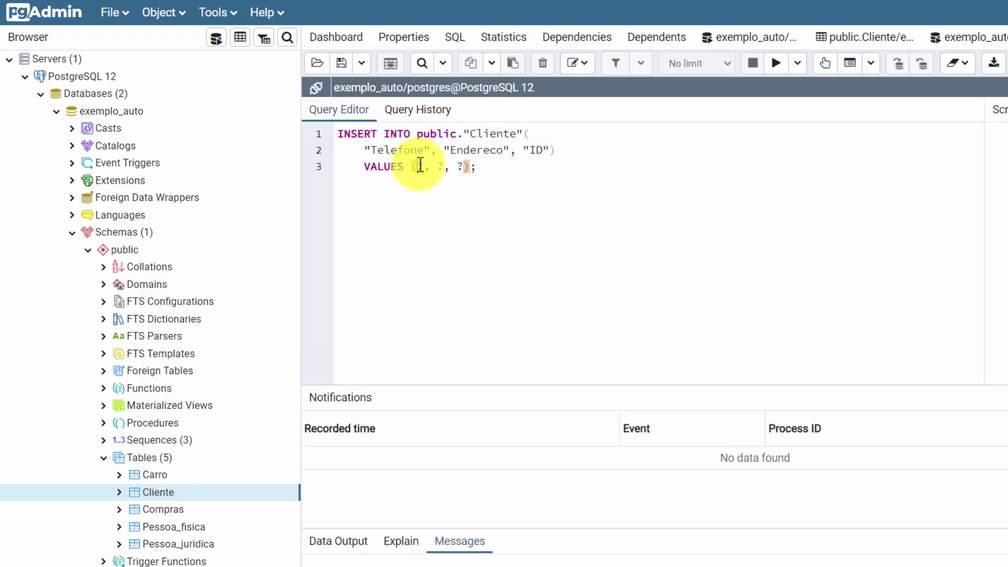
{"action": "type", "text": "'"}
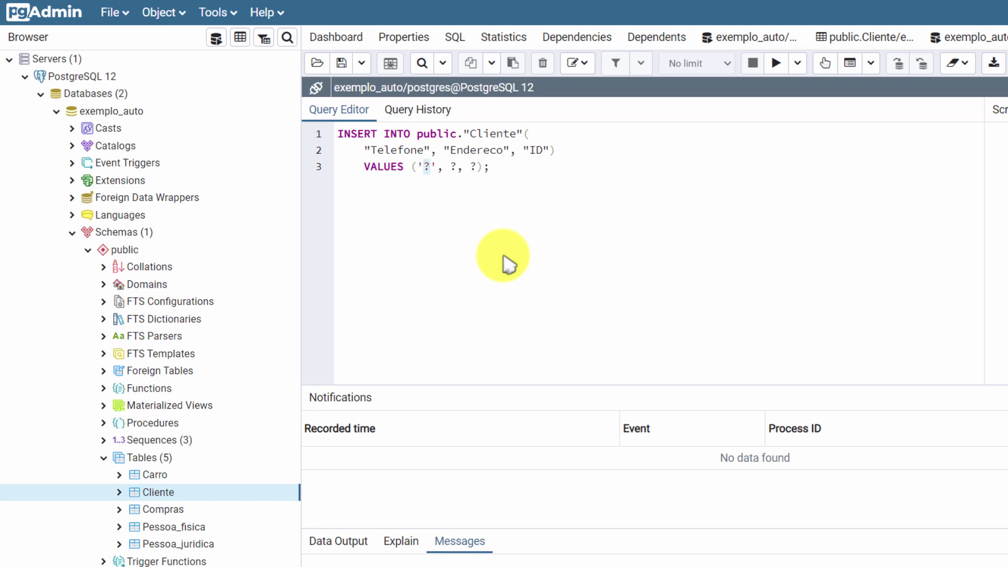
{"action": "type", "text": "99999-8888"}
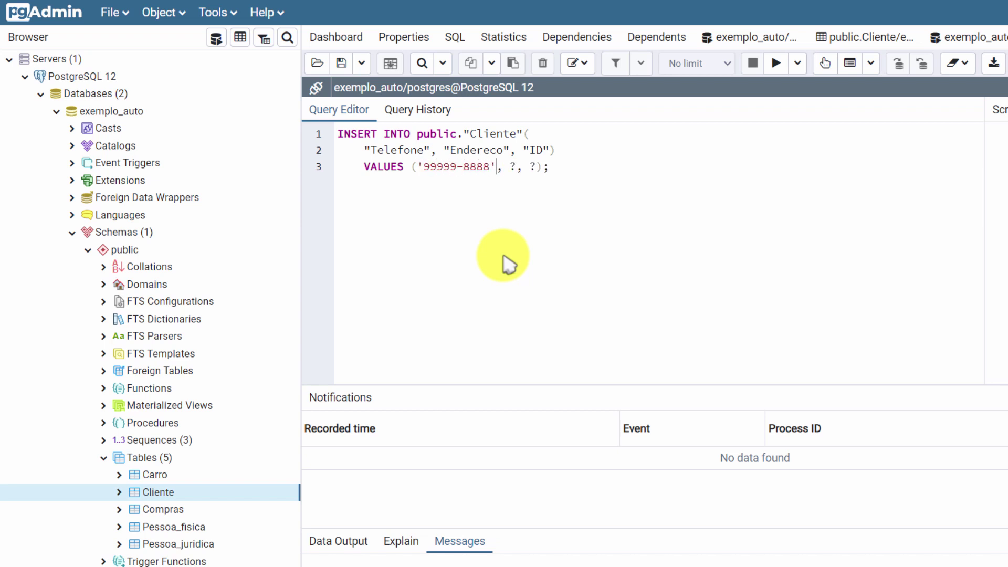
{"action": "type", "text": "','Rua das Fl"}
{"action": "key", "text": "Delete"}
{"action": "key", "text": "Delete"}
{"action": "key", "text": "Delete"}
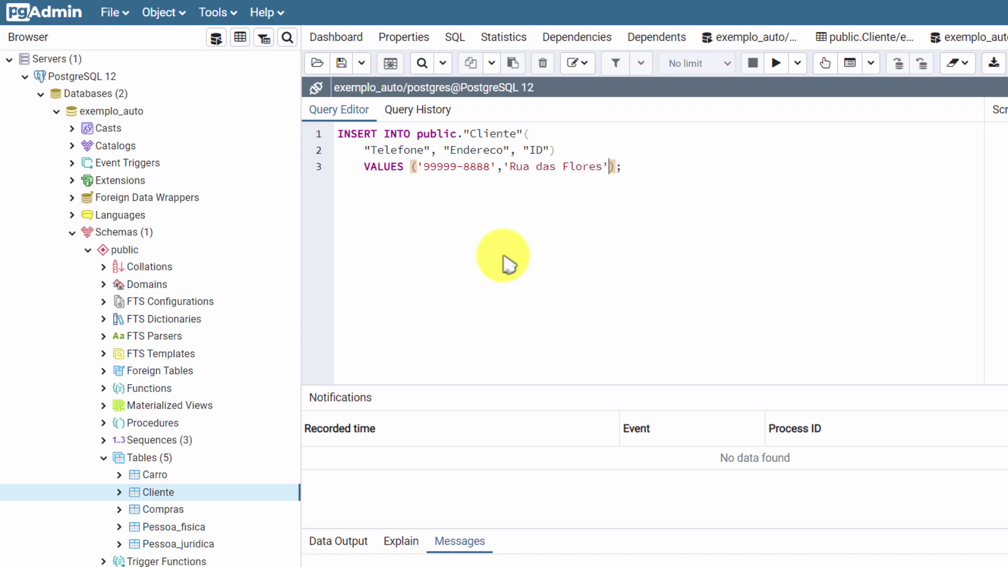
{"action": "key", "text": "Up"}
{"action": "key", "text": "Left"}
{"action": "key", "text": "BackSpace"}
{"action": "key", "text": "BackSpace"}
{"action": "key", "text": "BackSpace"}
{"action": "key", "text": "BackSpace"}
{"action": "key", "text": "BackSpace"}
{"action": "key", "text": "BackSpace"}
{"action": "left_click", "coordinate": [776, 64]}
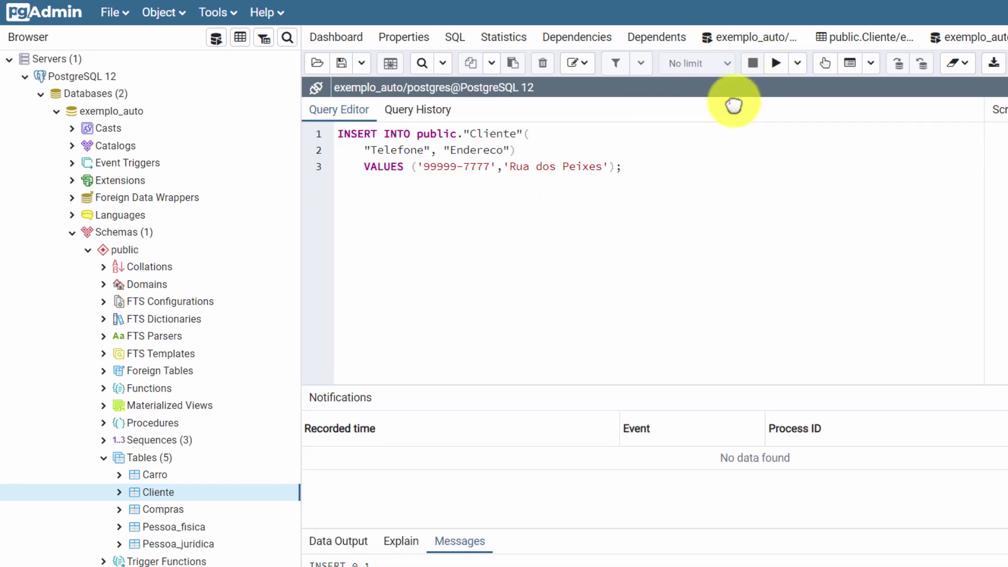
{"action": "left_click", "coordinate": [239, 41]}
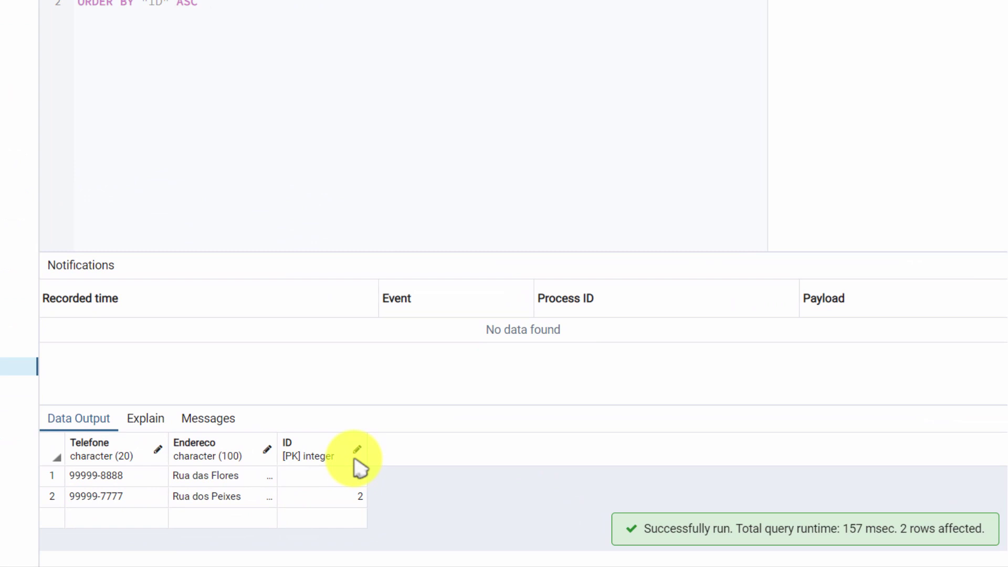
Step: Back up exemplo_auto to a Custom-format file named Banco_pgAdmin4
{"action": "left_click", "coordinate": [331, 501]}
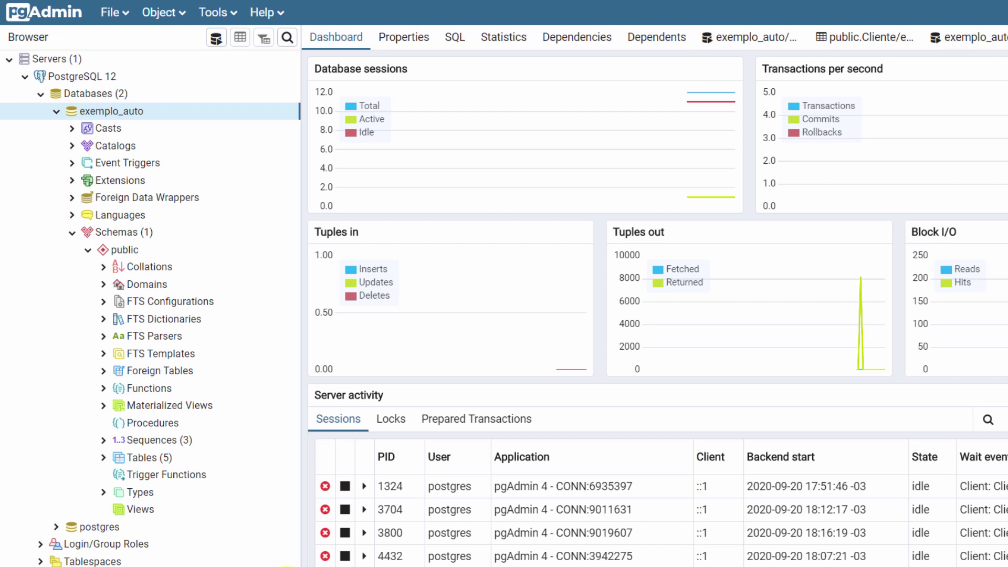
{"action": "right_click", "coordinate": [120, 120]}
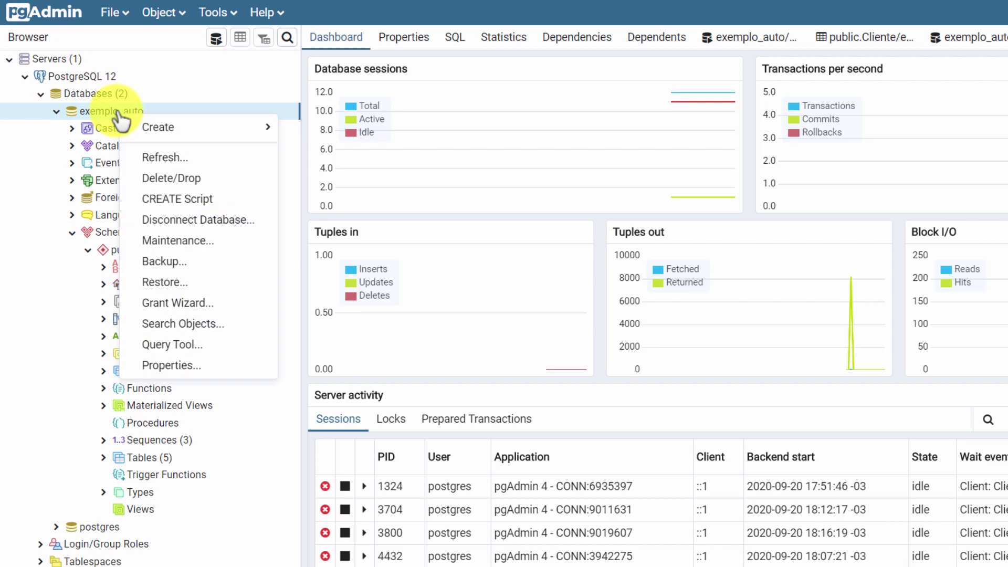
{"action": "left_click", "coordinate": [184, 262]}
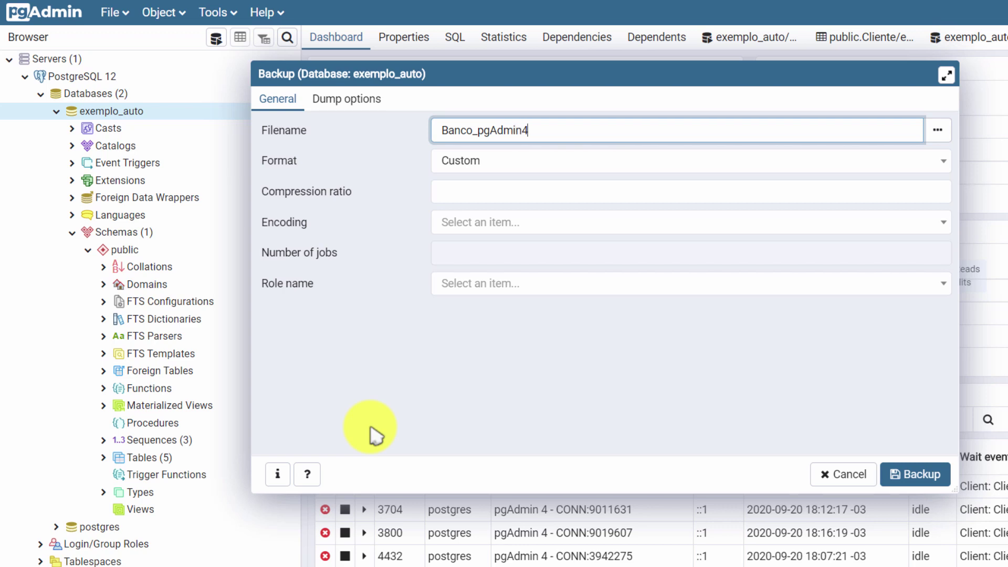
{"action": "left_click", "coordinate": [891, 475]}
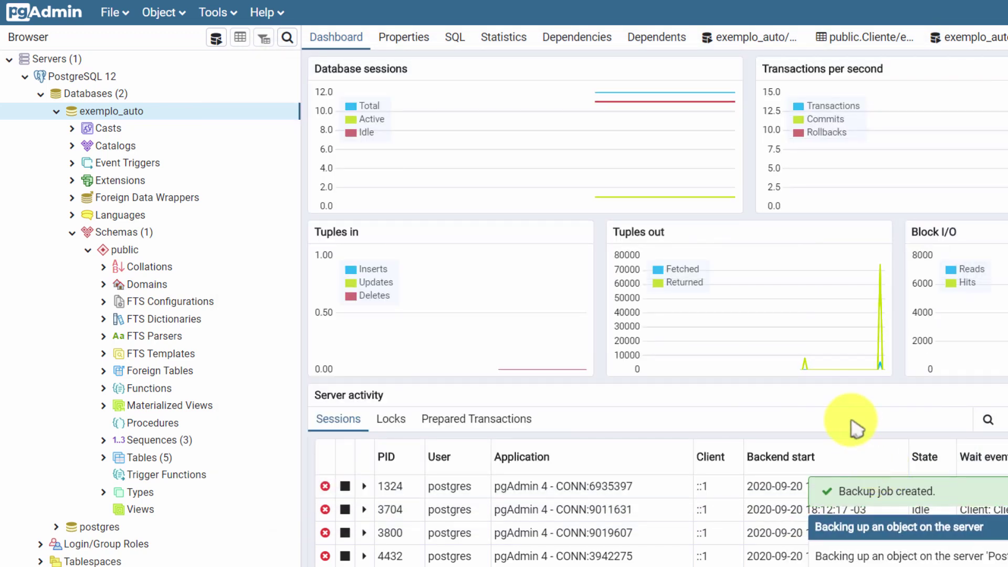
Step: Create a new database named teste_restore
{"action": "right_click", "coordinate": [103, 97]}
{"action": "mouse_move", "coordinate": [154, 121]}
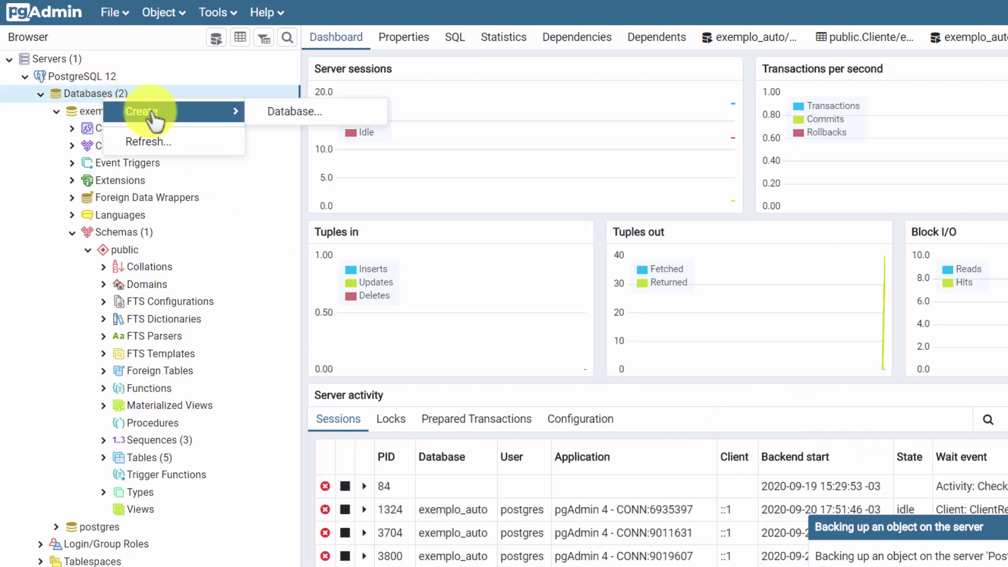
{"action": "left_click", "coordinate": [295, 111]}
{"action": "type", "text": "teste_restore"}
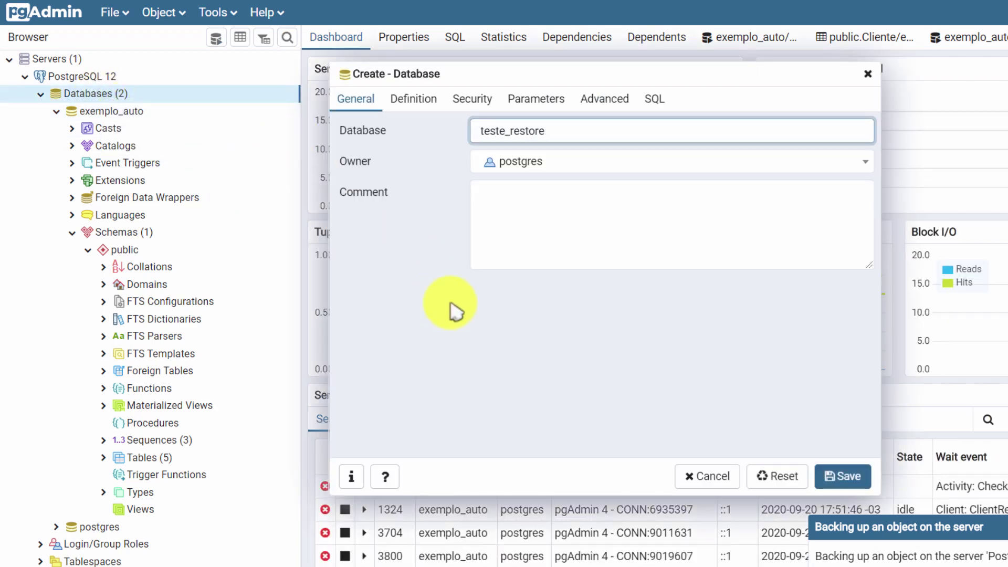
{"action": "left_click", "coordinate": [843, 476]}
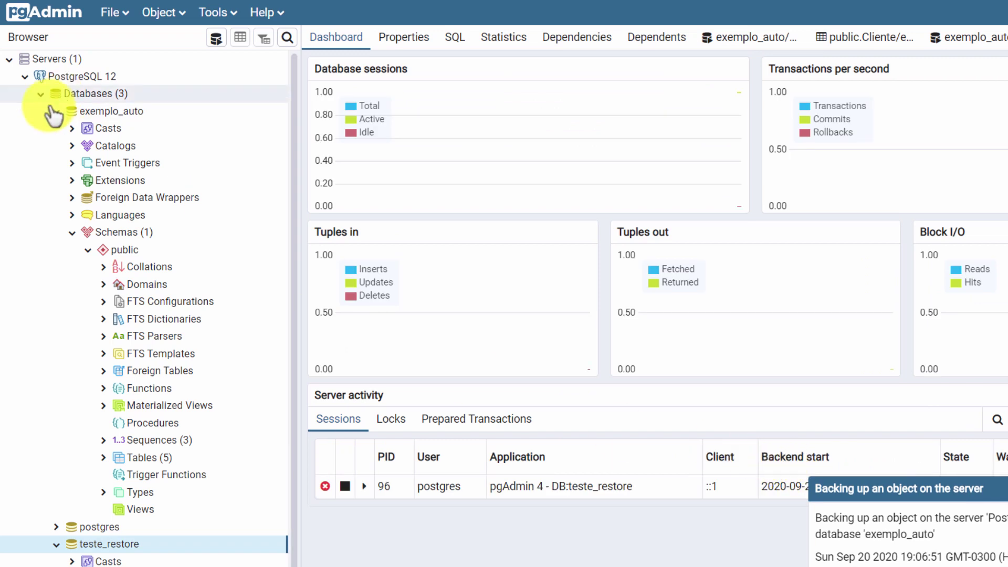
Step: Expand teste_restore's public schema to confirm it has no tables or sequences
{"action": "left_click", "coordinate": [56, 111]}
{"action": "left_click", "coordinate": [75, 267]}
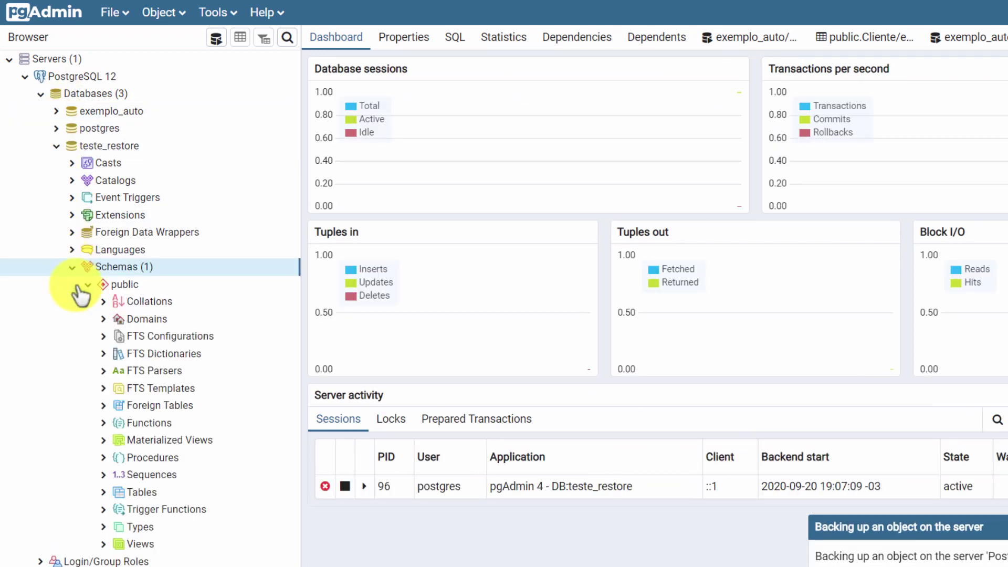
{"action": "left_click", "coordinate": [106, 494]}
{"action": "left_click", "coordinate": [105, 475]}
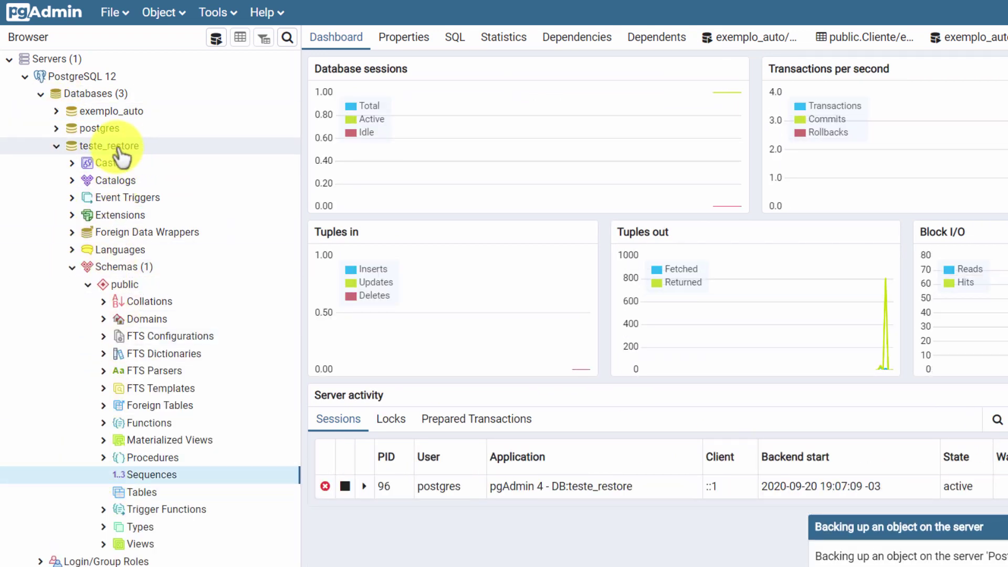
{"action": "right_click", "coordinate": [146, 147]}
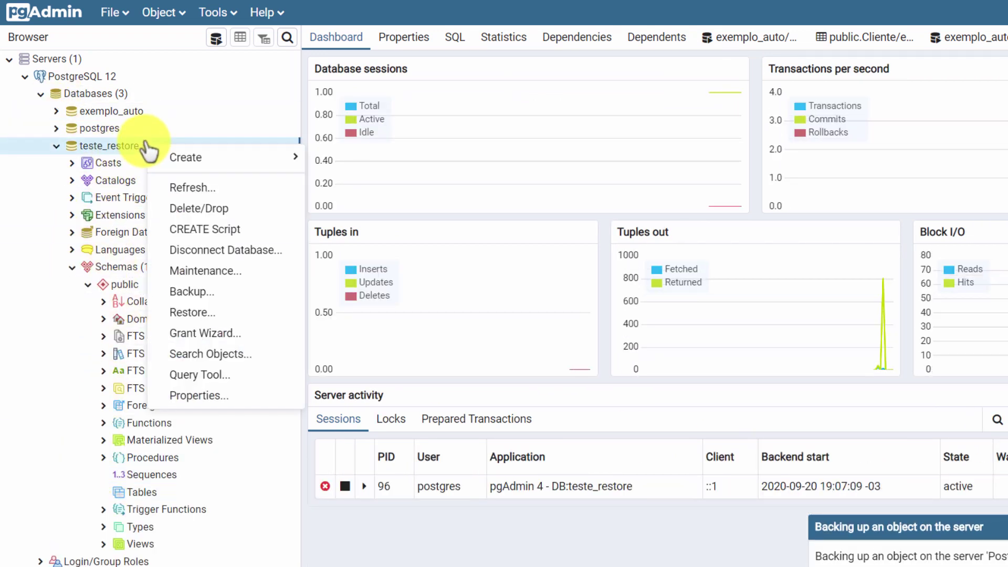
Step: Restore the Banco_pgAdmin4 backup into teste_restore, using the All Files filter to find it
{"action": "left_click", "coordinate": [232, 314]}
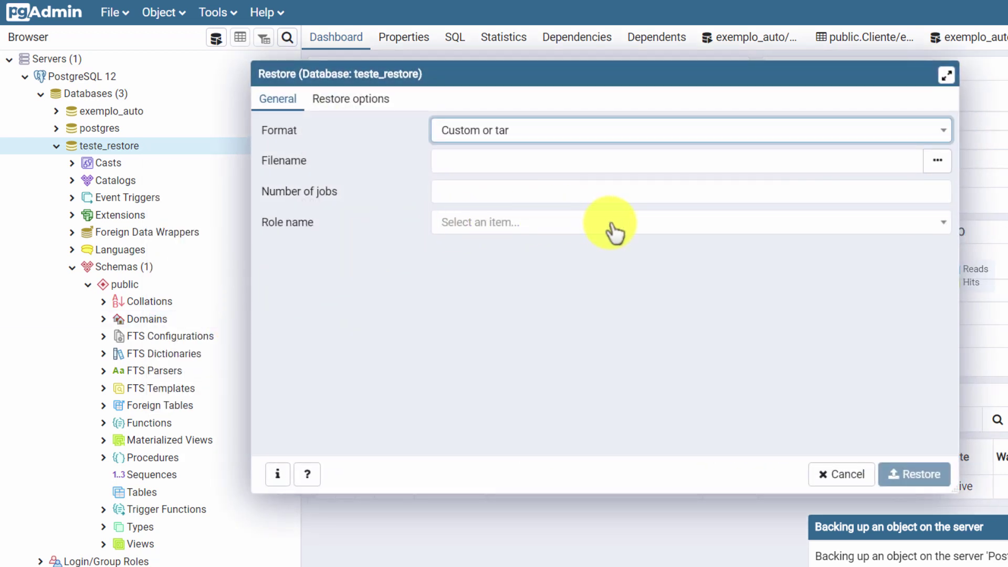
{"action": "left_click", "coordinate": [938, 160]}
{"action": "left_click", "coordinate": [907, 178]}
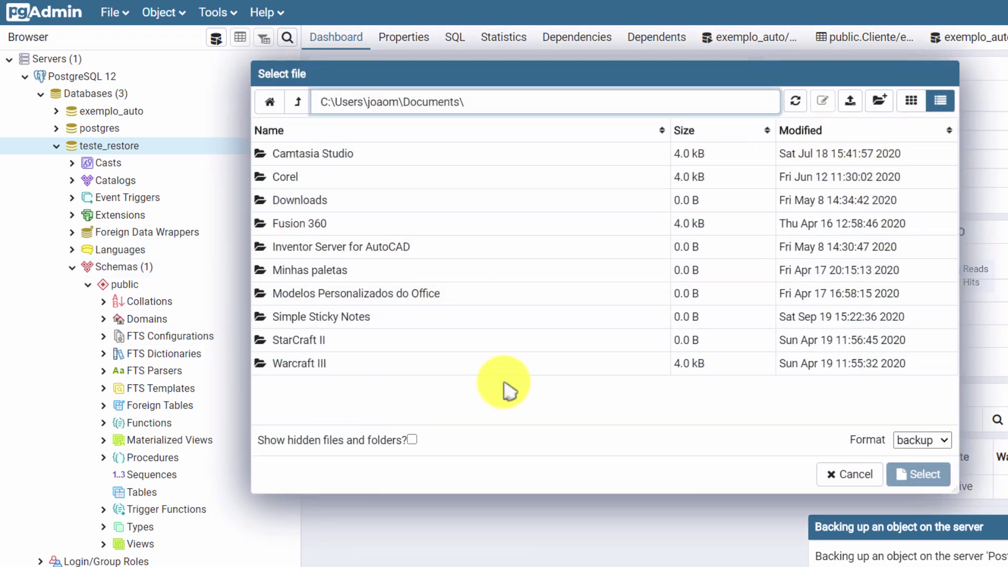
{"action": "left_click", "coordinate": [948, 446]}
{"action": "left_click", "coordinate": [937, 456]}
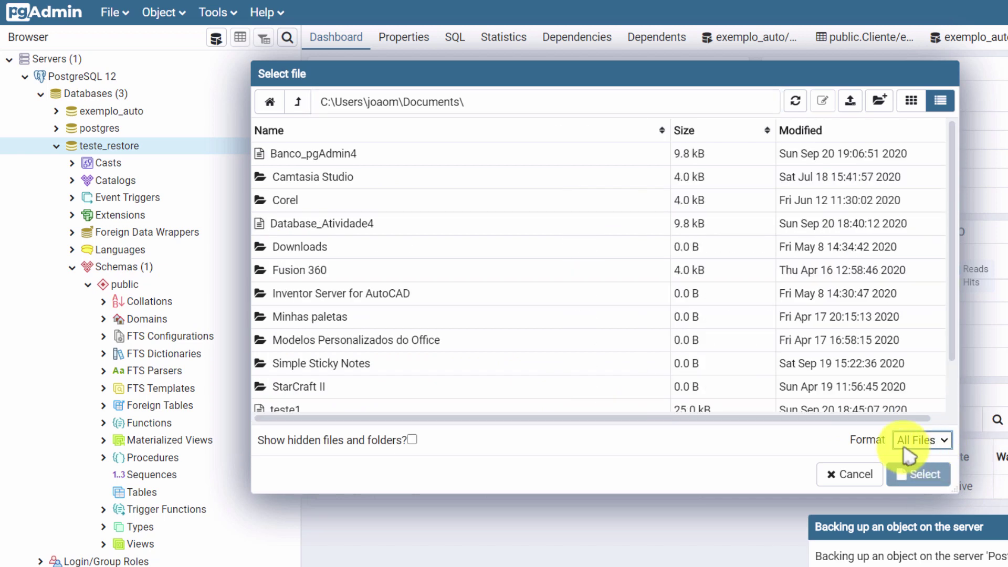
{"action": "left_click", "coordinate": [344, 161]}
{"action": "double_click", "coordinate": [343, 160]}
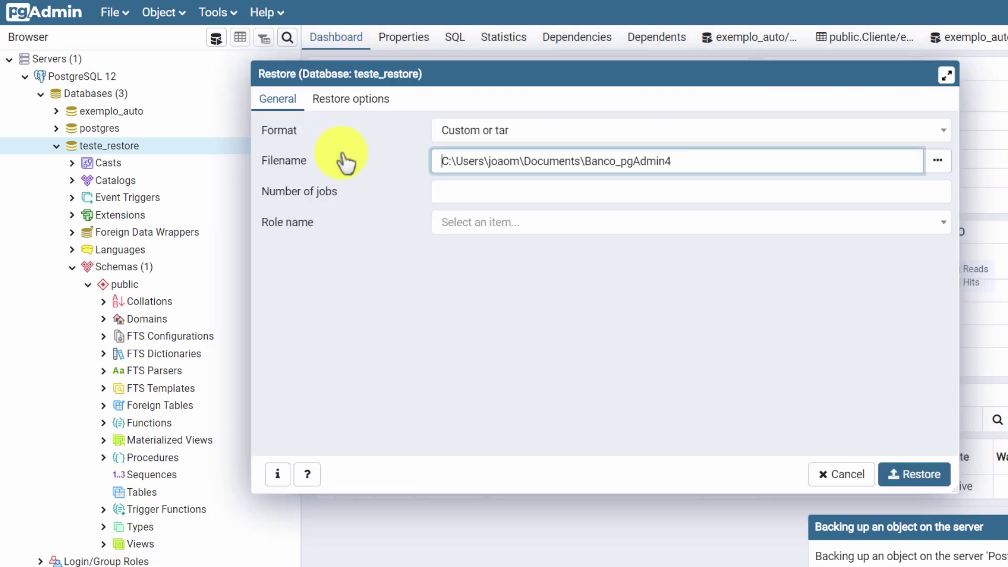
{"action": "left_click", "coordinate": [913, 476]}
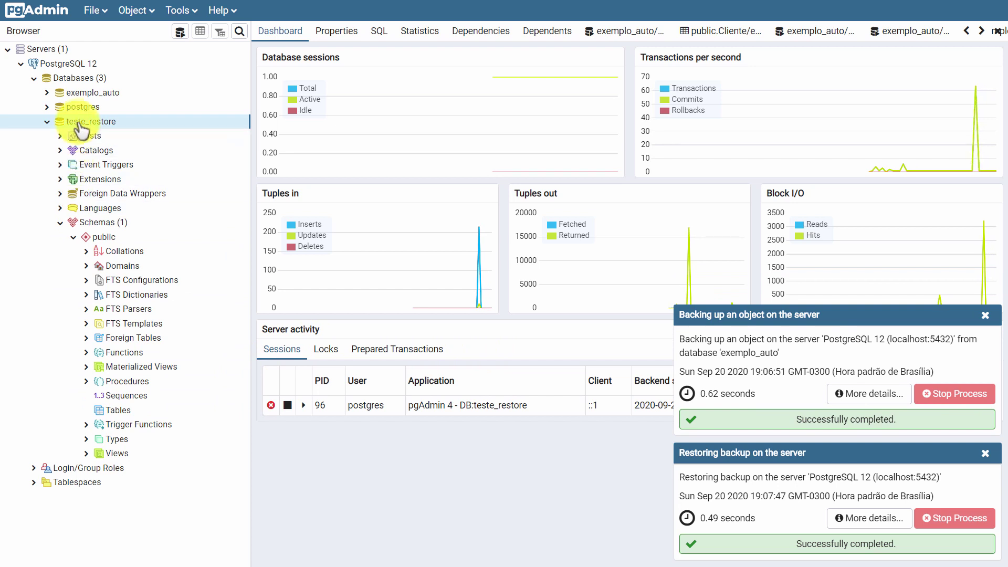
Step: Refresh teste_restore to list its five tables and three ID sequences, then dismiss both notifications
{"action": "right_click", "coordinate": [136, 125]}
{"action": "left_click", "coordinate": [168, 166]}
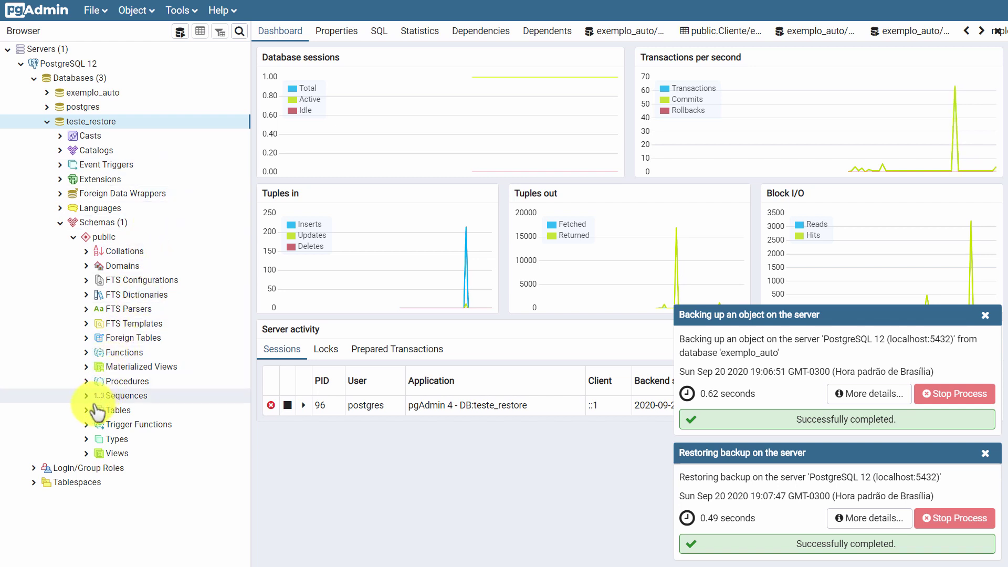
{"action": "left_click", "coordinate": [87, 411]}
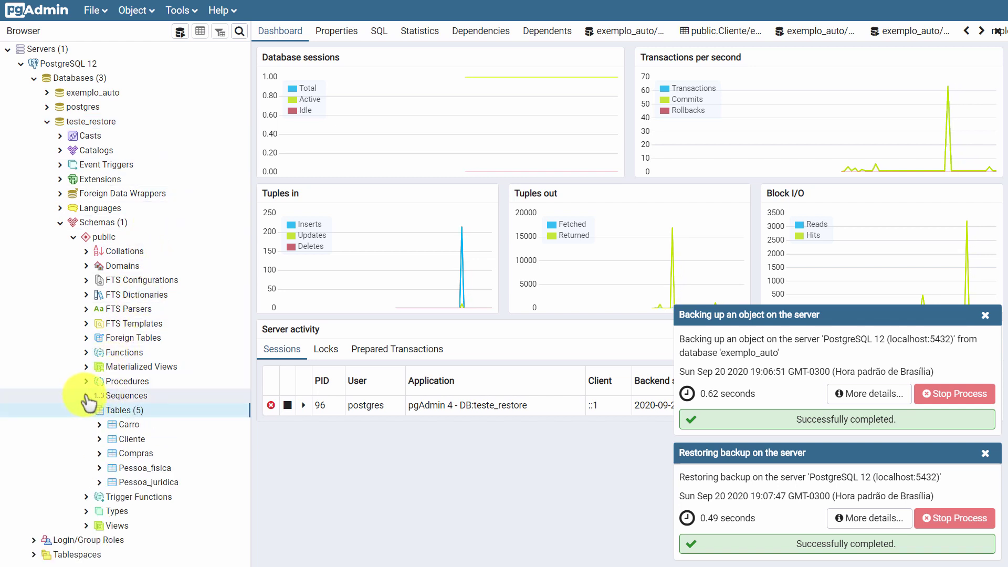
{"action": "left_click", "coordinate": [87, 397]}
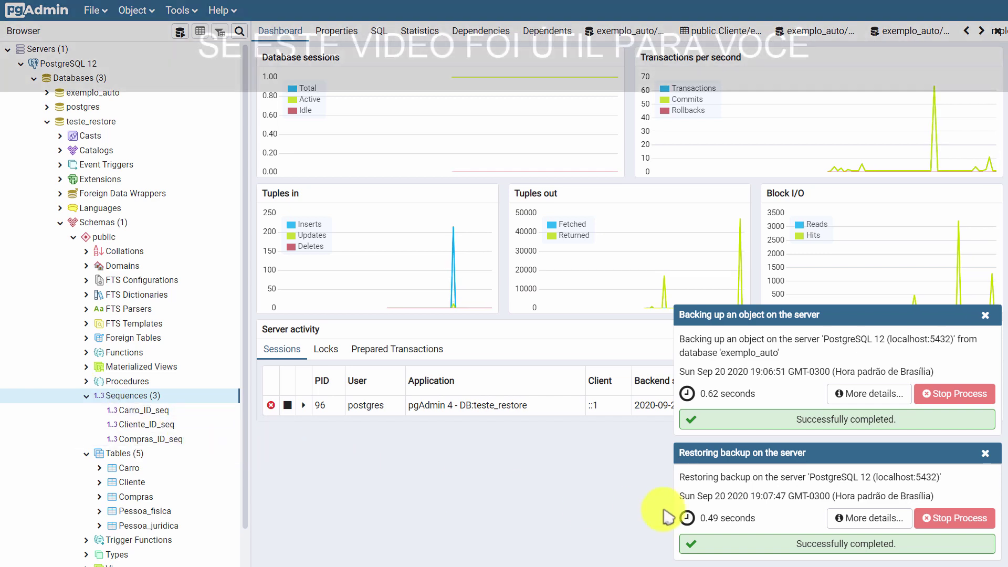
{"action": "left_click", "coordinate": [985, 453]}
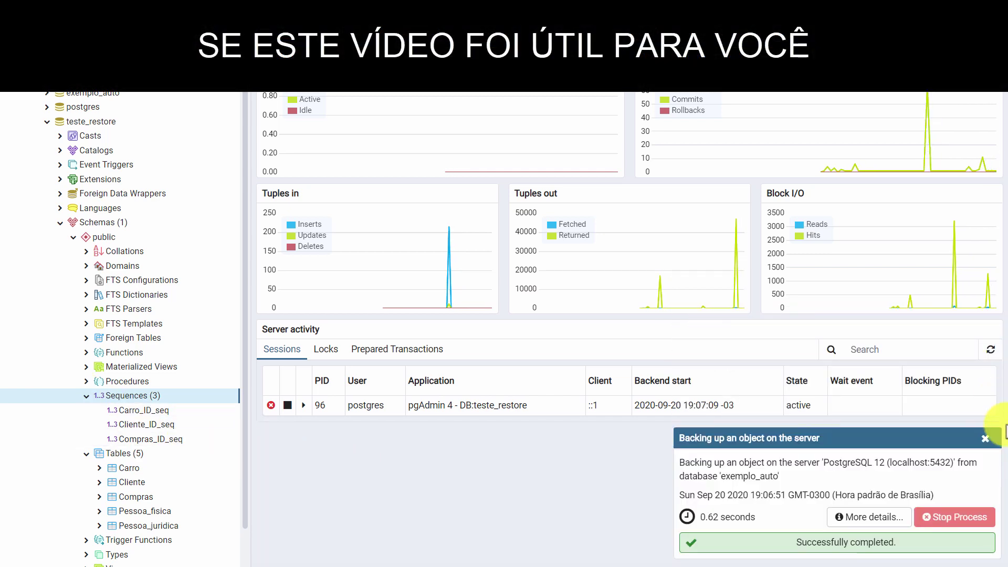
{"action": "left_click", "coordinate": [986, 441]}
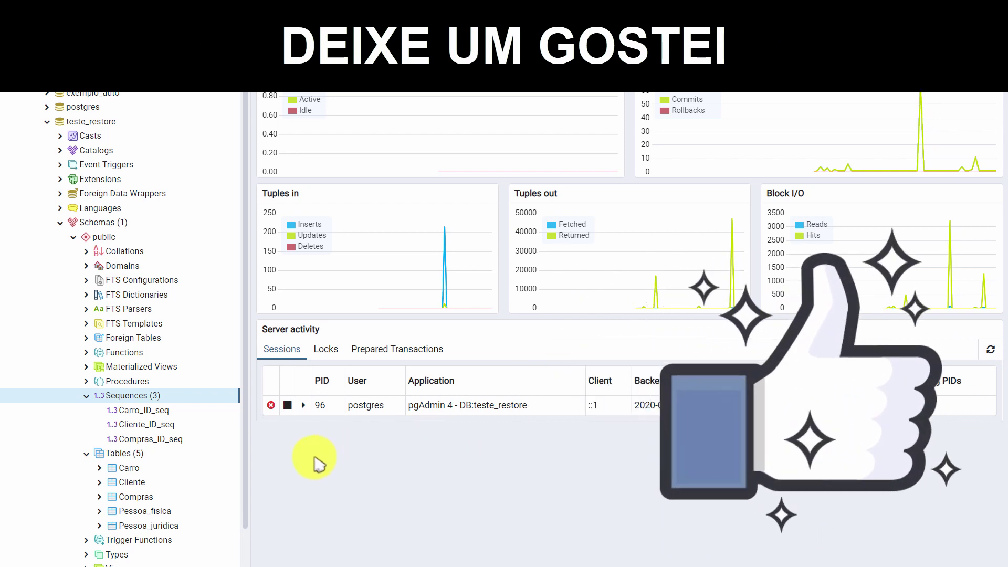